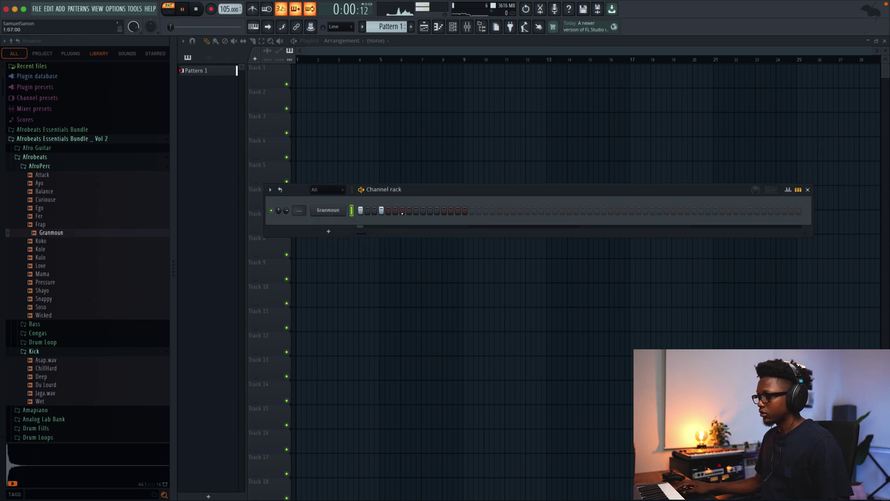
Duplicate Granmoun's first-bar notes with Ctrl+B so the rhythm fills four bars
{"action": "key", "text": "space"}
{"action": "right_click", "coordinate": [345, 212]}
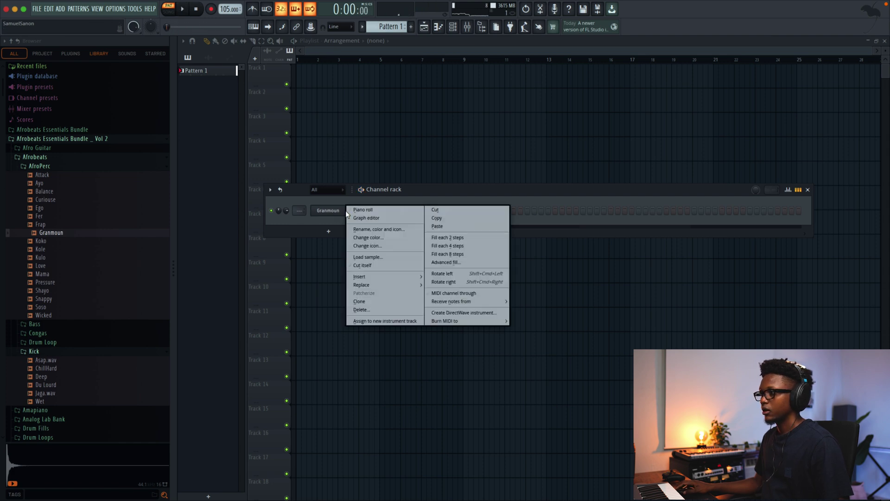
{"action": "left_click", "coordinate": [364, 210]}
{"action": "left_click_drag", "start_coordinate": [369, 62], "coordinate": [209, 60]}
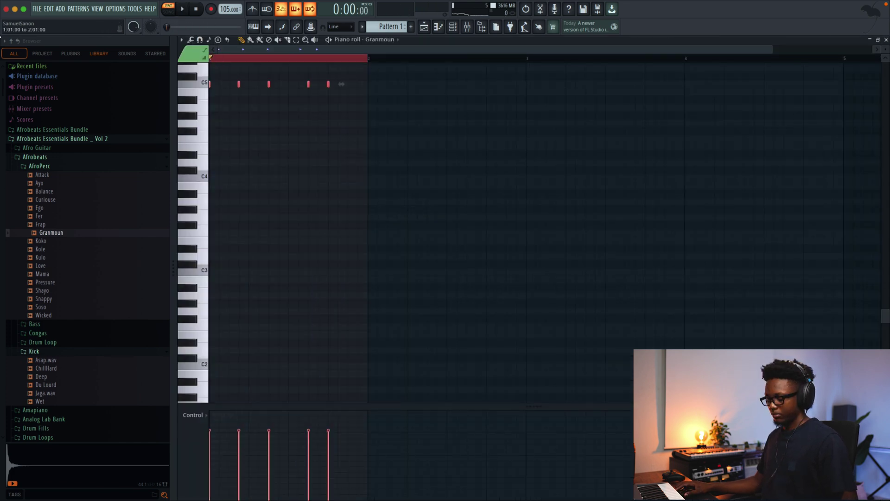
{"action": "key", "text": "ctrl+b"}
{"action": "key", "text": "ctrl+b"}
{"action": "key", "text": "ctrl+b"}
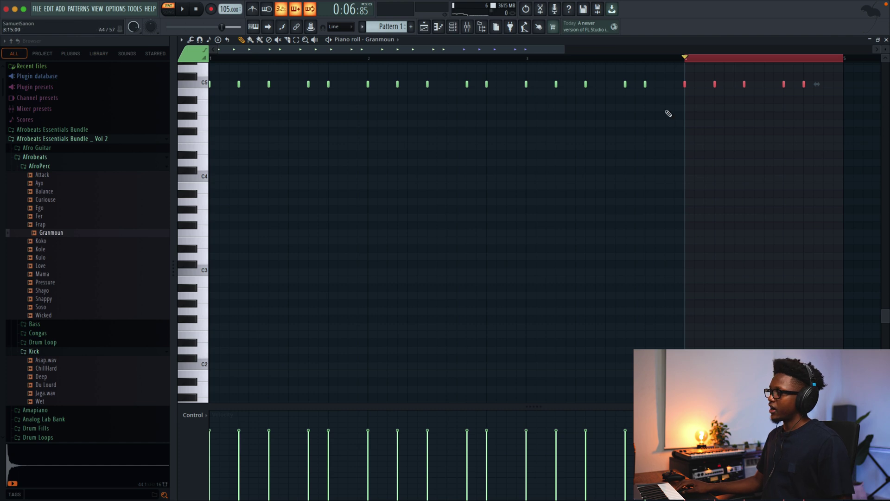
{"action": "left_click", "coordinate": [886, 40]}
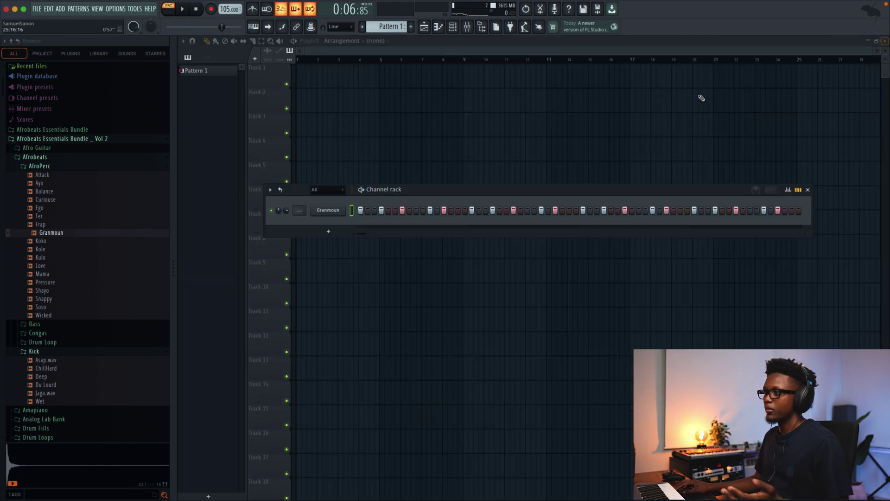
Place Pattern 1 at the start of Track 1 and play it back
{"action": "left_click", "coordinate": [303, 73]}
{"action": "key", "text": "space"}
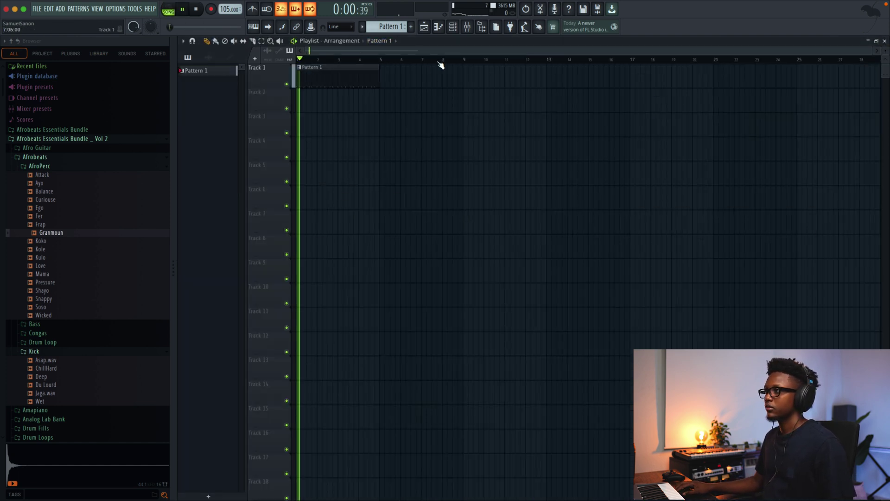
{"action": "left_click", "coordinate": [453, 26]}
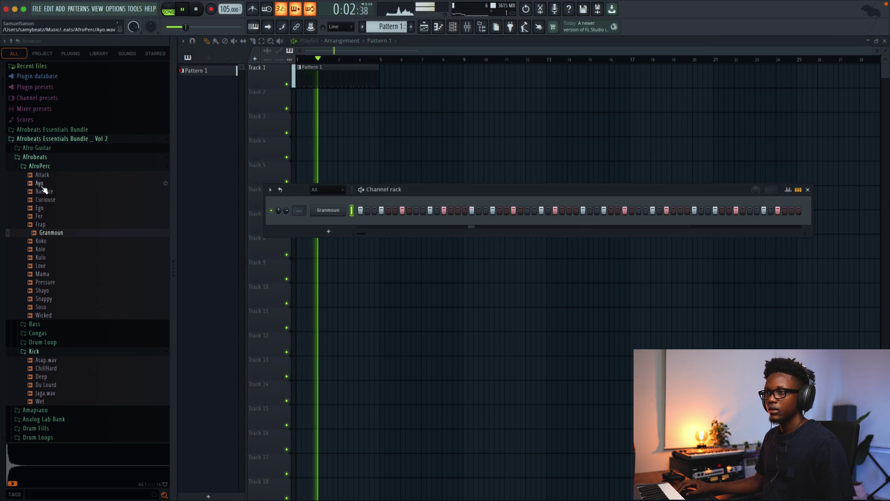
{"action": "left_click", "coordinate": [51, 129]}
Audition kick samples in AfroVibes and Kazaa | Ampiano, settling on Kick _ Herby
{"action": "key", "text": "space"}
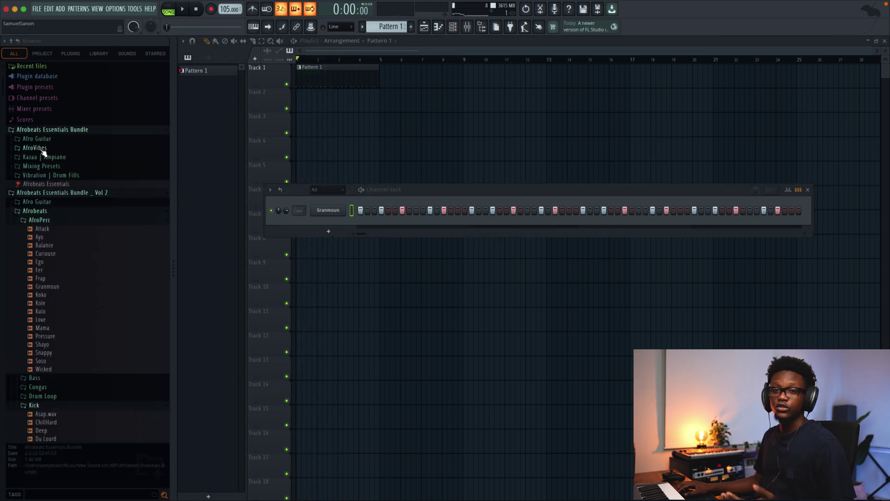
{"action": "left_click", "coordinate": [45, 148]}
{"action": "left_click", "coordinate": [42, 146]}
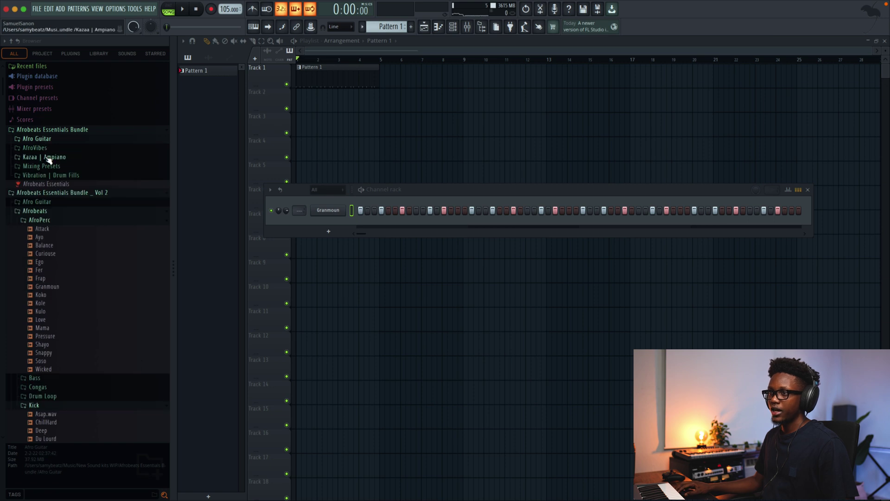
{"action": "left_click", "coordinate": [35, 148]}
{"action": "left_click", "coordinate": [37, 213]}
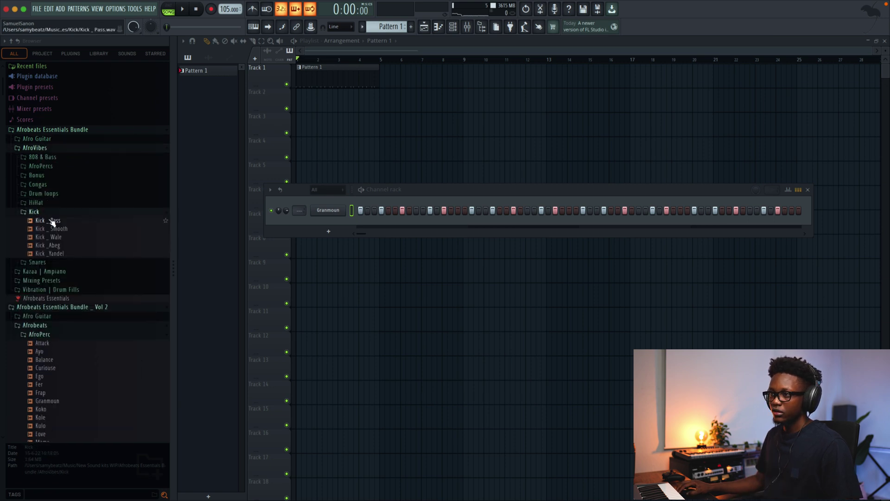
{"action": "left_click", "coordinate": [58, 229]}
{"action": "left_click", "coordinate": [45, 148]}
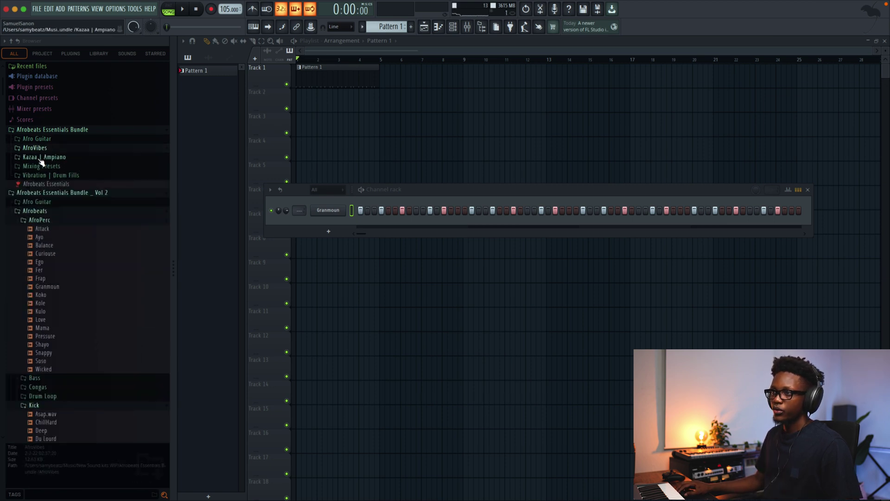
{"action": "left_click", "coordinate": [41, 159]}
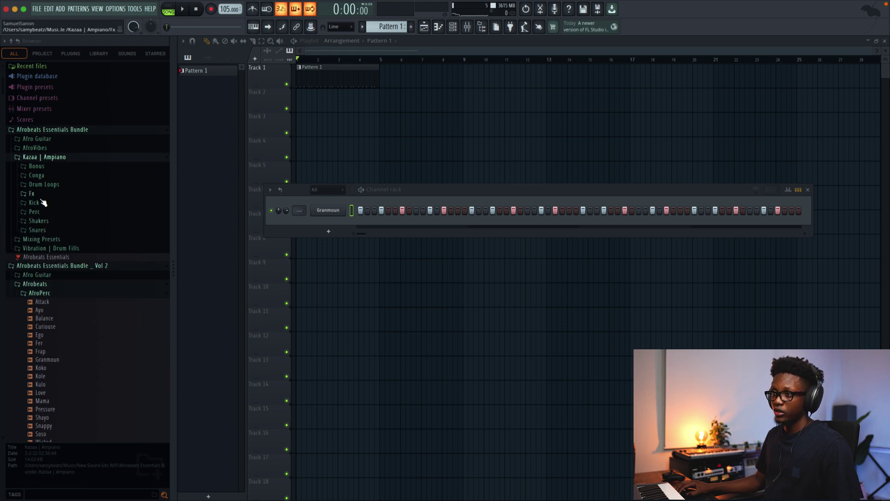
{"action": "left_click", "coordinate": [43, 202]}
{"action": "left_click", "coordinate": [57, 228]}
{"action": "left_click", "coordinate": [56, 220]}
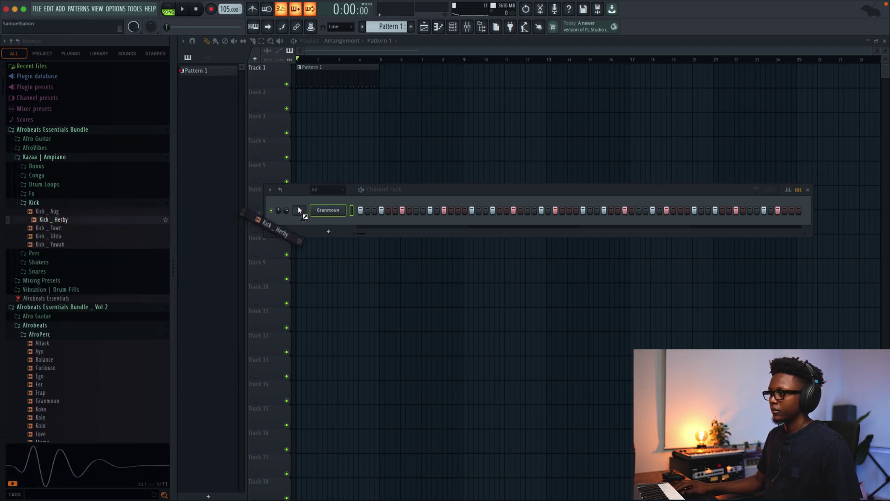
Add Kick _ Herby as a channel and fill every fourth step
{"action": "left_click_drag", "start_coordinate": [316, 200], "coordinate": [324, 207]}
{"action": "right_click", "coordinate": [343, 210]}
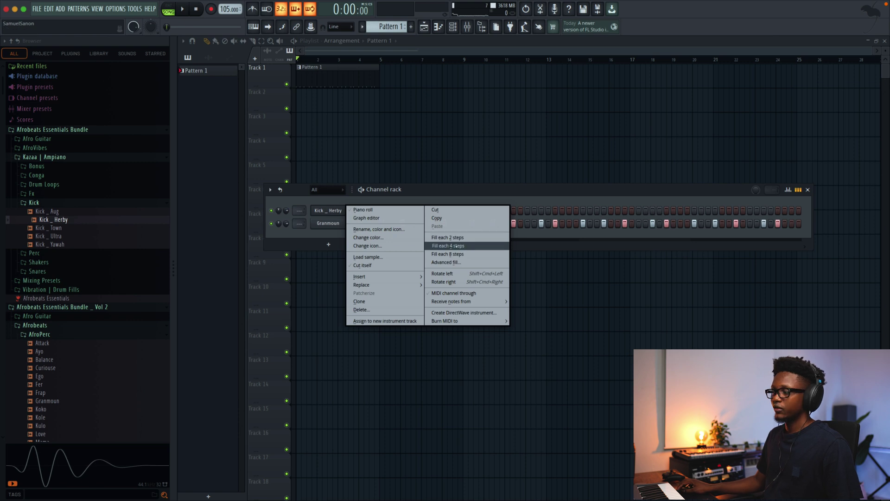
{"action": "left_click", "coordinate": [456, 246]}
{"action": "key", "text": "space"}
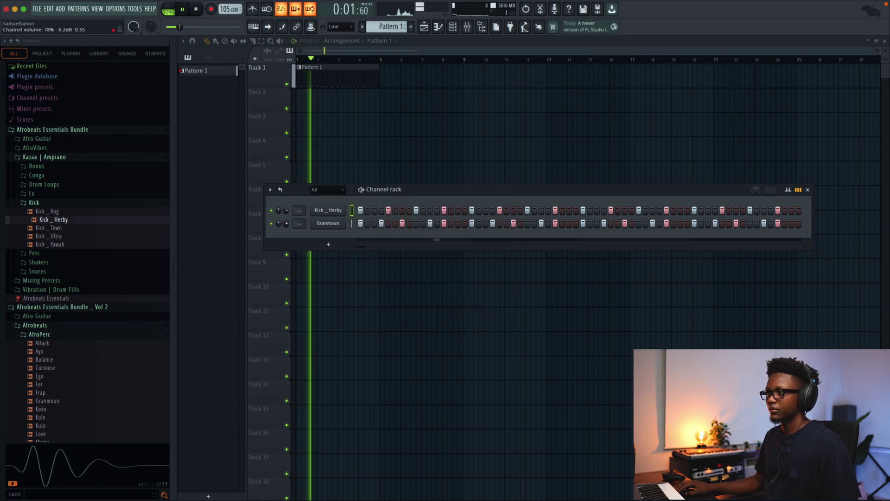
Add Cy Tonbe _ Jakmèl from AfroVibes > Bonus as the third channel
{"action": "left_click", "coordinate": [40, 157]}
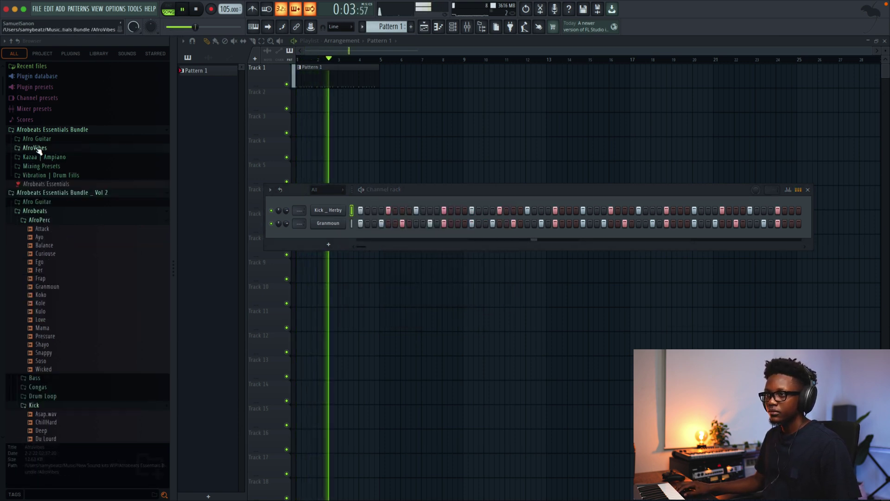
{"action": "left_click", "coordinate": [39, 148]}
{"action": "left_click", "coordinate": [37, 175]}
{"action": "key", "text": "space"}
{"action": "left_click", "coordinate": [65, 250]}
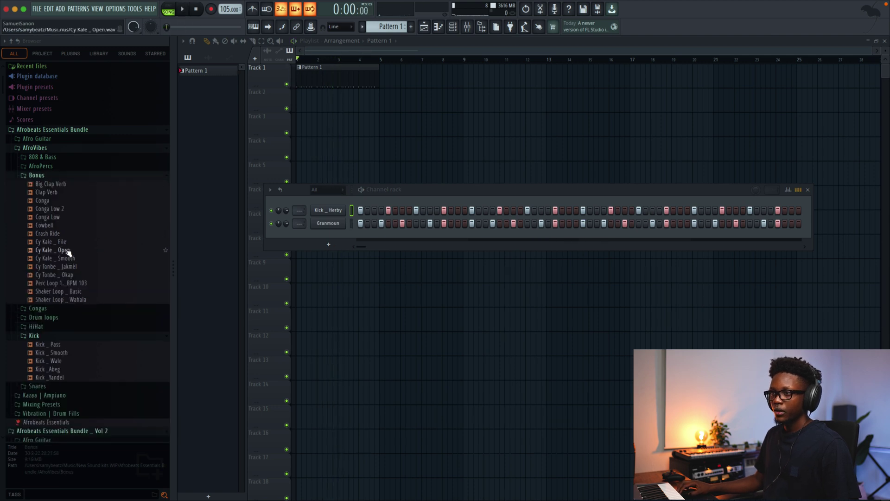
{"action": "left_click", "coordinate": [67, 267]}
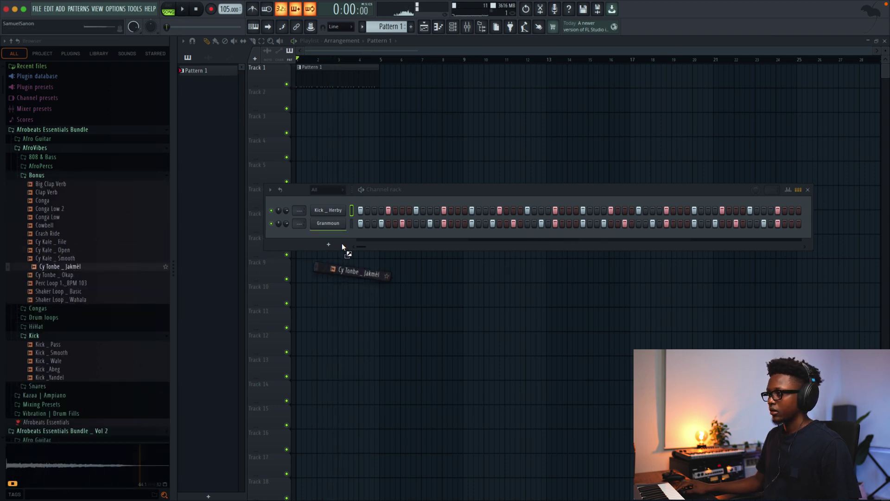
{"action": "left_click_drag", "start_coordinate": [342, 243], "coordinate": [342, 243]}
{"action": "key", "text": "space"}
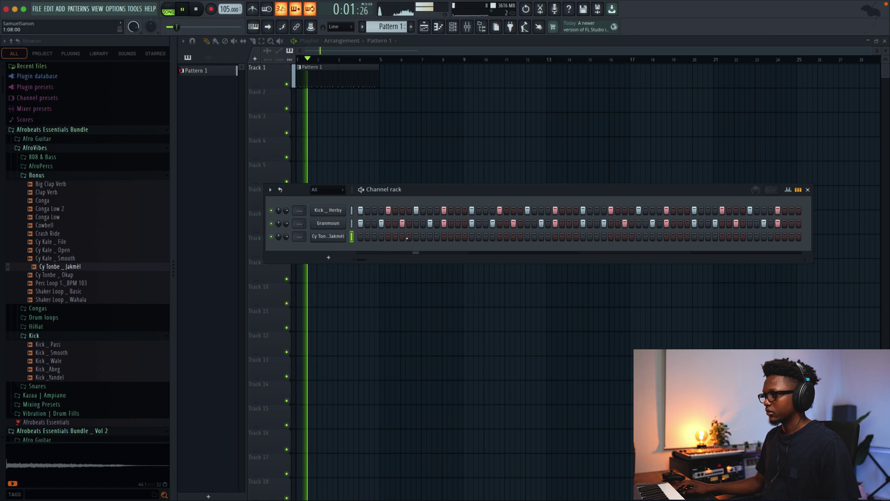
Program sparse Cy Tonbe _ Jakmèl hits, including steps 7 and 29, and preview Conga Low
{"action": "left_click", "coordinate": [402, 236]}
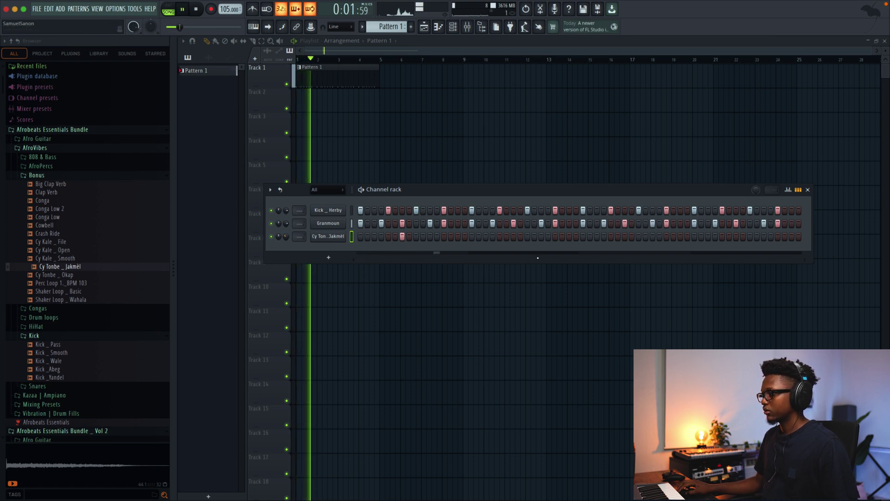
{"action": "left_click", "coordinate": [513, 236]}
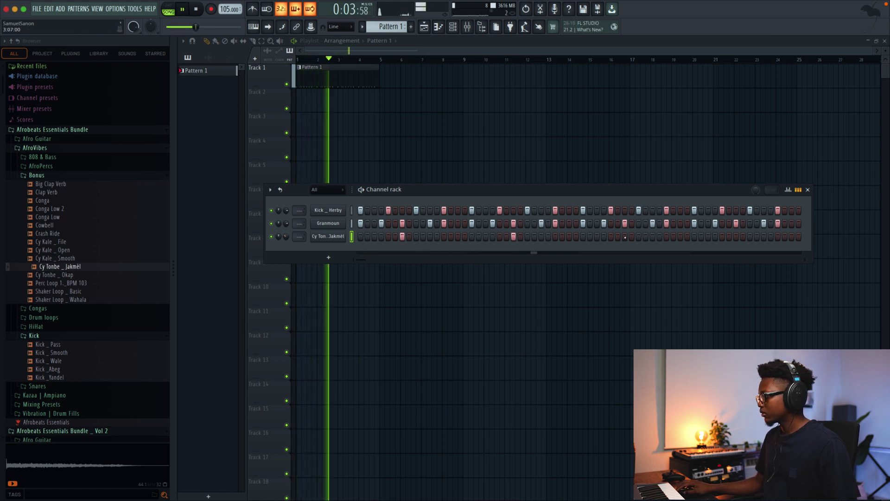
{"action": "left_click", "coordinate": [328, 236]}
{"action": "key", "text": "space"}
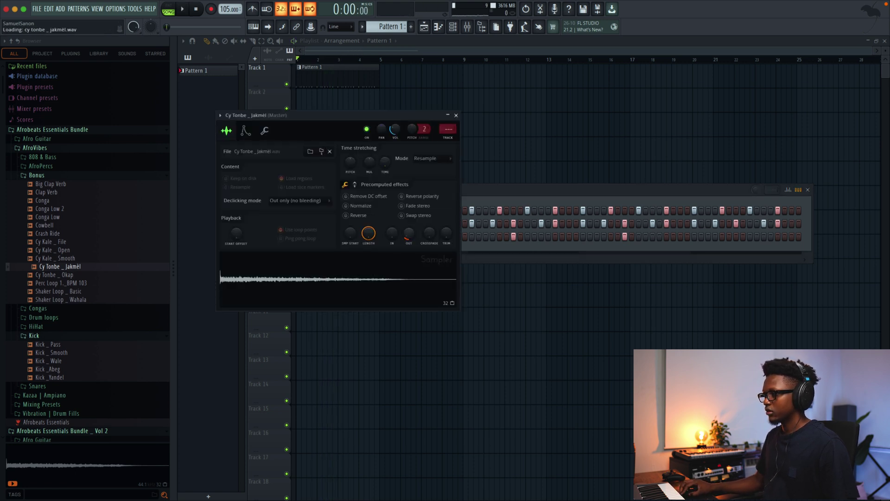
{"action": "key", "text": "space"}
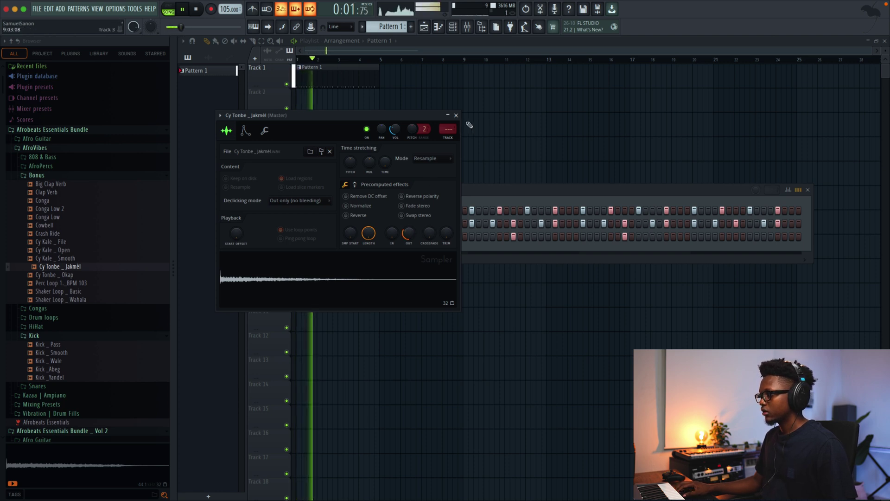
{"action": "left_click", "coordinate": [456, 115]}
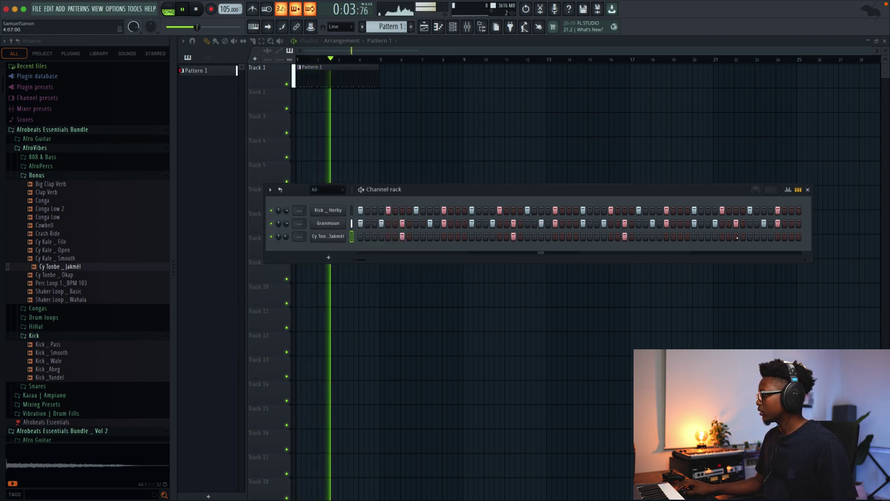
{"action": "left_click", "coordinate": [737, 237]}
{"action": "key", "text": "space"}
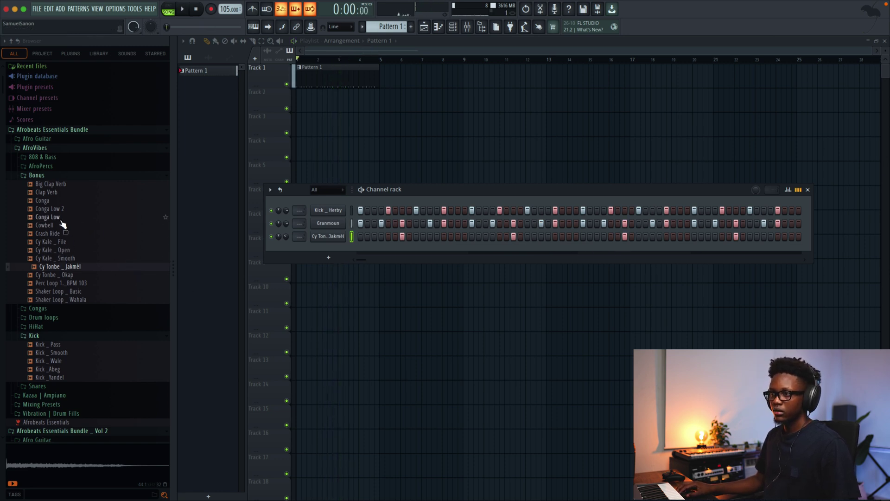
{"action": "left_click", "coordinate": [55, 218]}
Add Conga Low as a channel and turn on eight consecutive mid-pattern steps
{"action": "left_click_drag", "start_coordinate": [327, 237], "coordinate": [330, 252]}
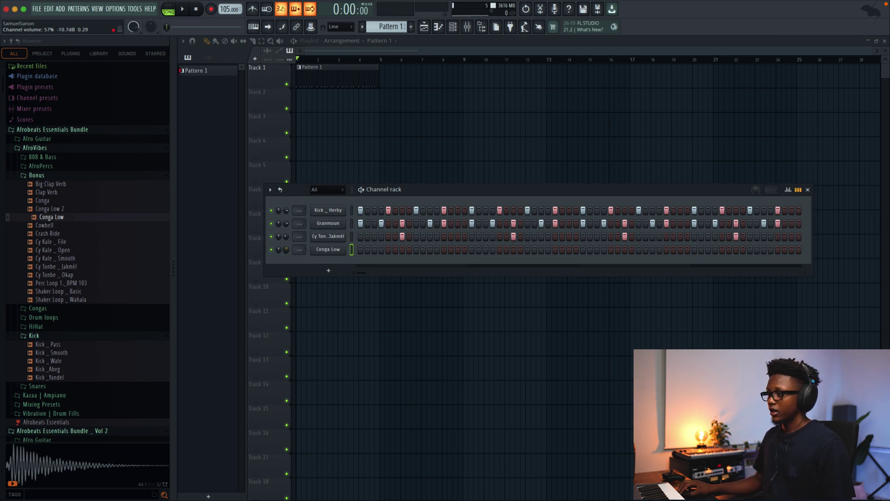
{"action": "key", "text": "space"}
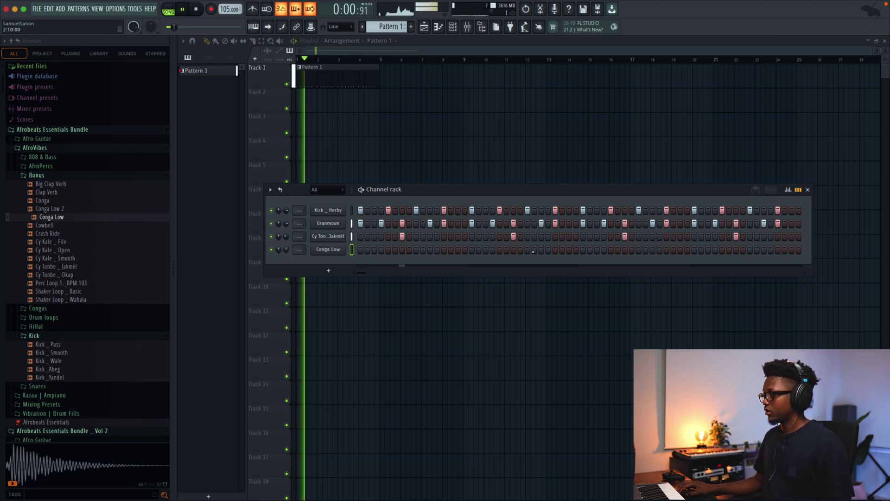
{"action": "left_click_drag", "start_coordinate": [538, 251], "coordinate": [589, 251]}
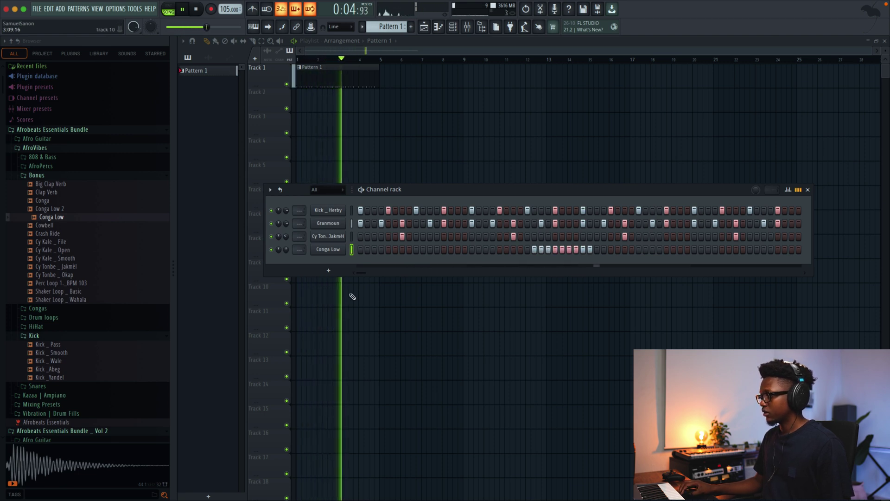
{"action": "key", "text": "space"}
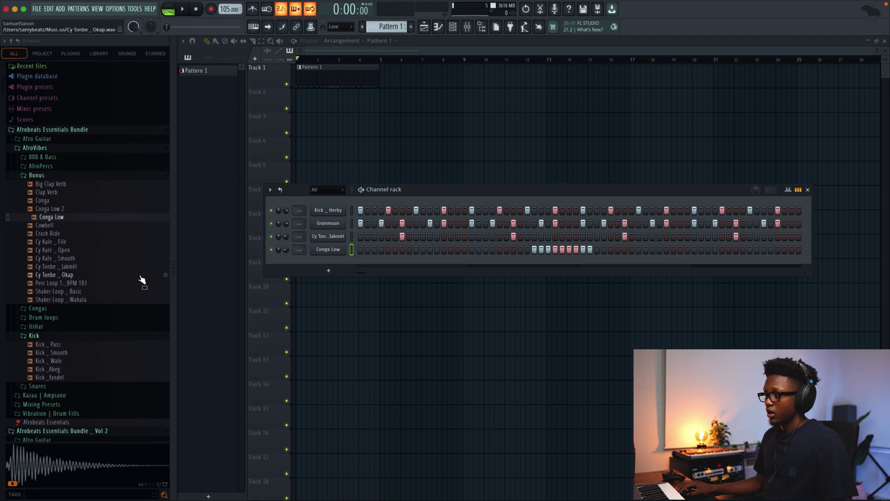
Add Traditional High and Traditional Mid from the Congas folder as new channels
{"action": "left_click", "coordinate": [48, 131]}
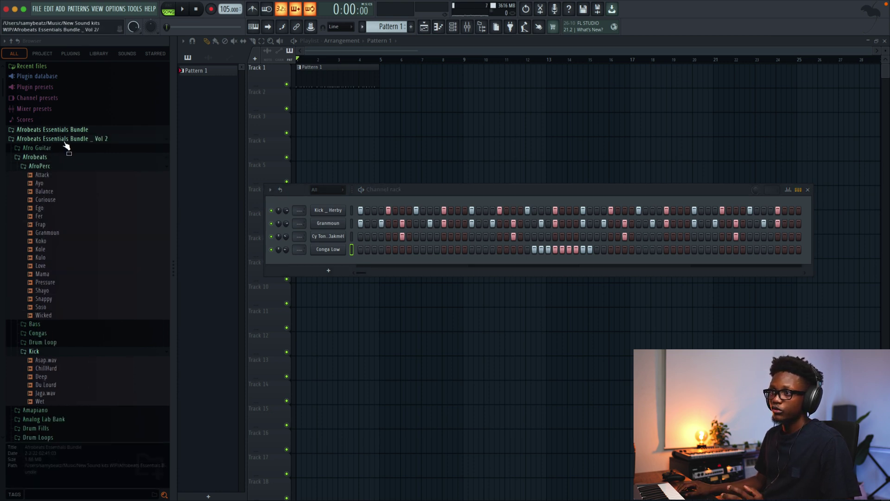
{"action": "left_click", "coordinate": [39, 166]}
{"action": "left_click", "coordinate": [38, 185]}
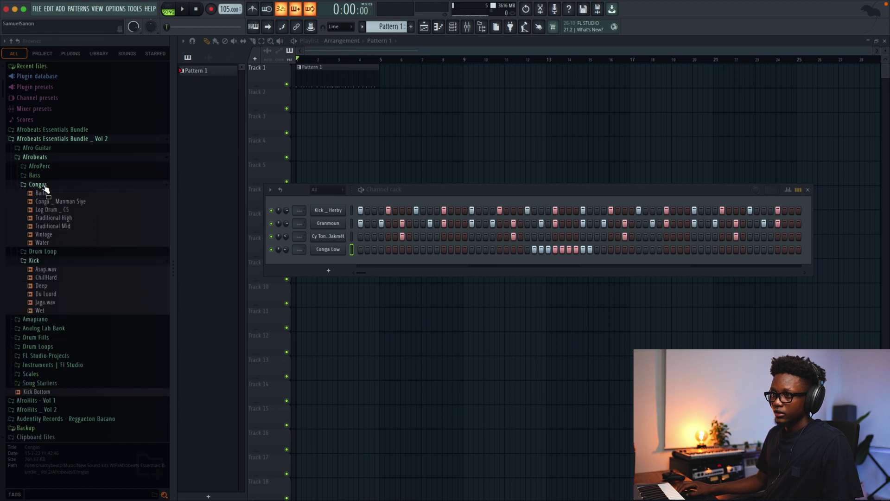
{"action": "left_click", "coordinate": [59, 201]}
{"action": "left_click", "coordinate": [58, 218]}
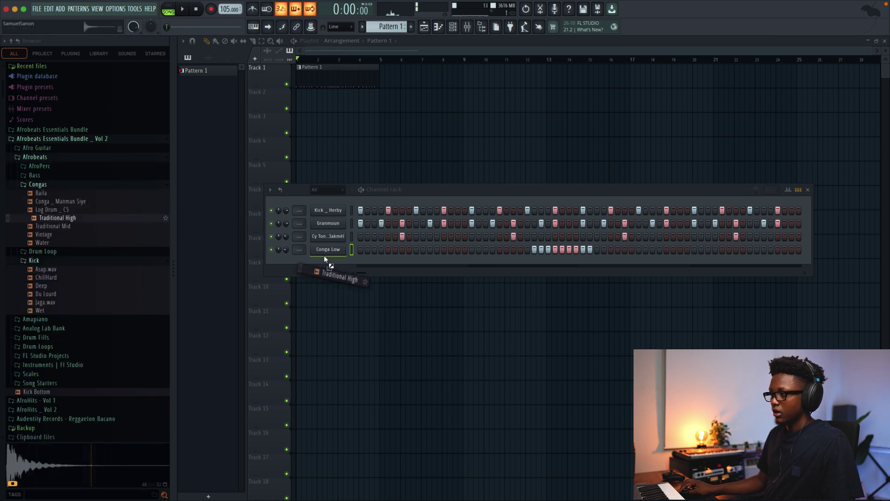
{"action": "left_click_drag", "start_coordinate": [324, 256], "coordinate": [327, 262]}
{"action": "left_click_drag", "start_coordinate": [61, 230], "coordinate": [327, 276]}
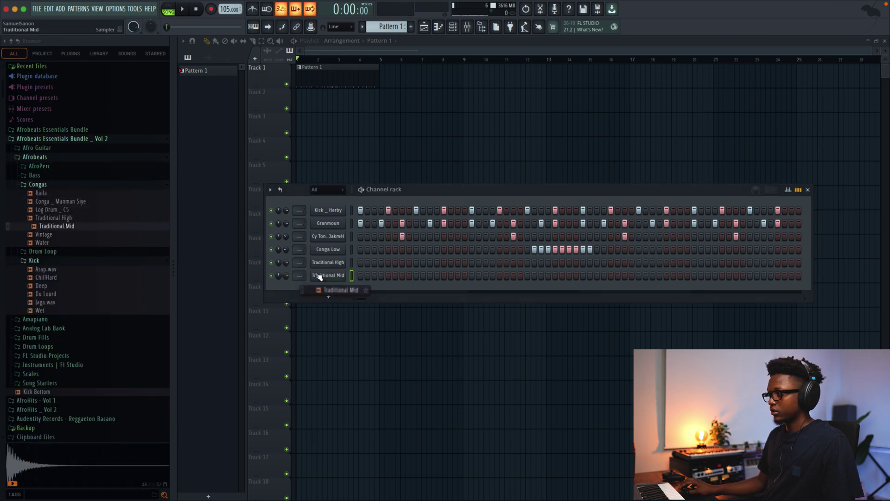
{"action": "key", "text": "space"}
Give each conga one late hit and turn down both channel volumes
{"action": "key", "text": "Up"}
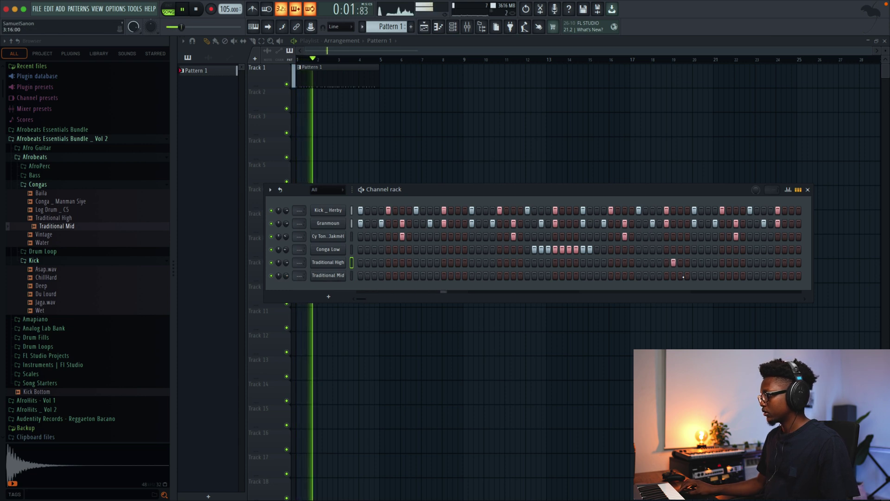
{"action": "left_click", "coordinate": [701, 262]}
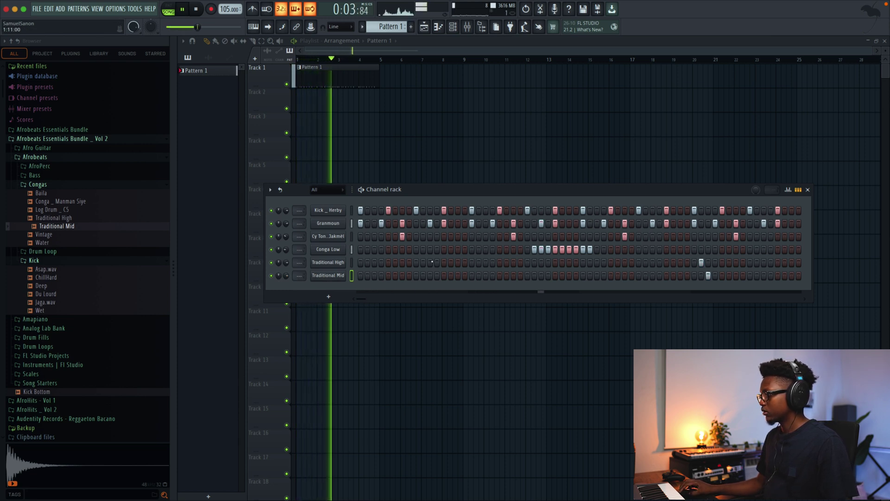
{"action": "left_click", "coordinate": [708, 276]}
{"action": "key", "text": "Down"}
{"action": "left_click_drag", "start_coordinate": [286, 275], "coordinate": [287, 276]}
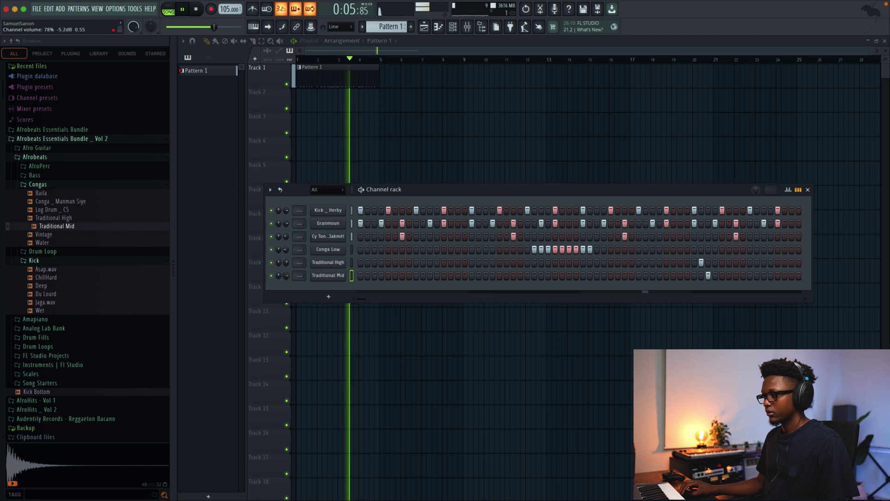
{"action": "left_click", "coordinate": [708, 276]}
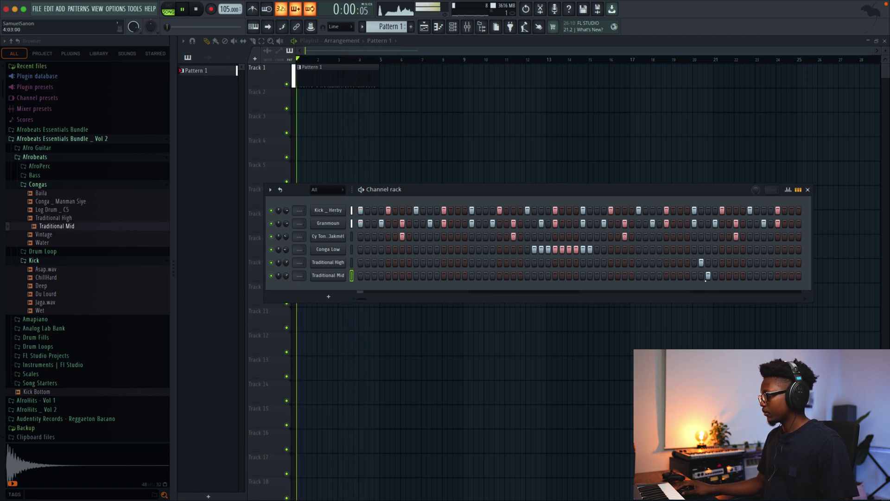
{"action": "left_click", "coordinate": [715, 276]}
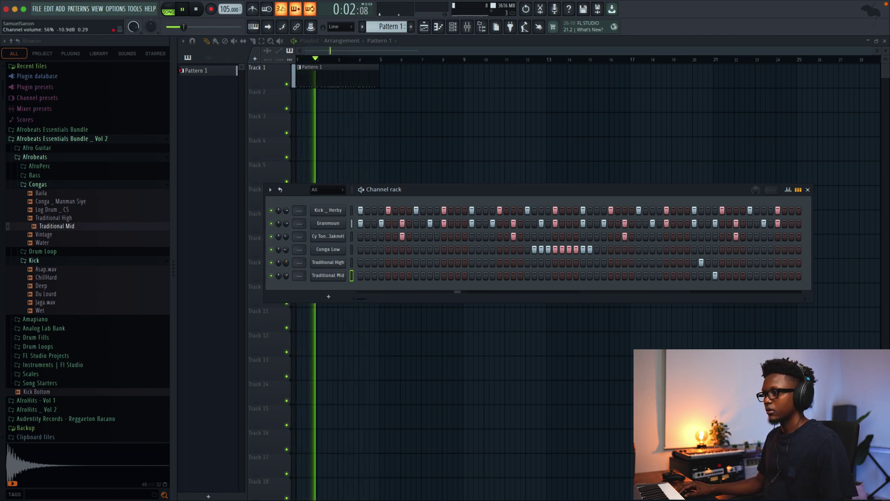
{"action": "left_click_drag", "start_coordinate": [286, 275], "coordinate": [279, 312]}
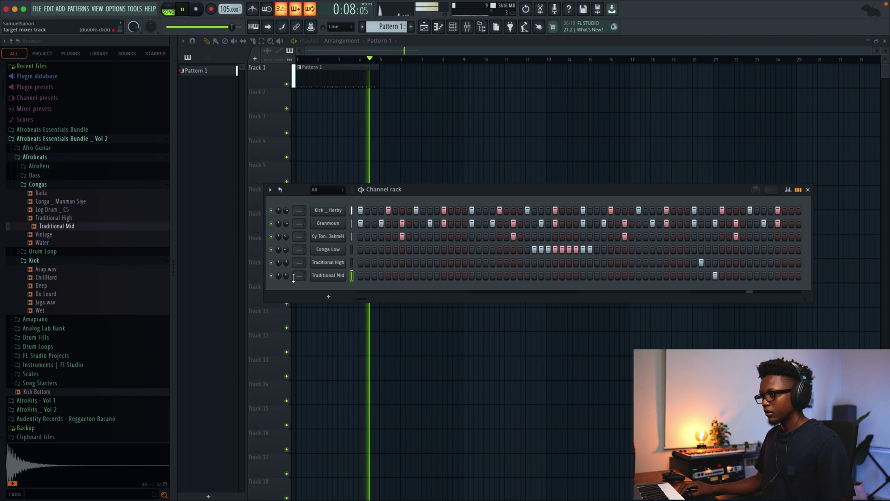
{"action": "key", "text": "space"}
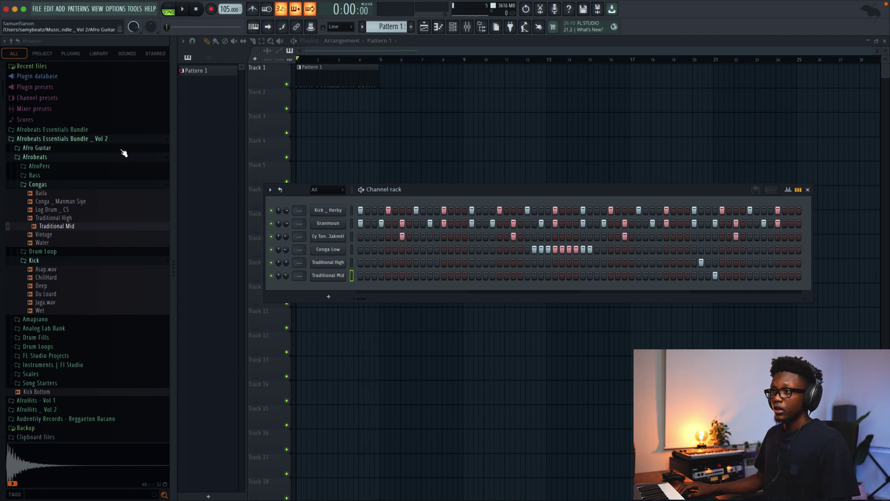
Place Shaker Loop _ Basic as a clip on Track 2 and lower its gain to -18 dB
{"action": "left_click", "coordinate": [53, 133]}
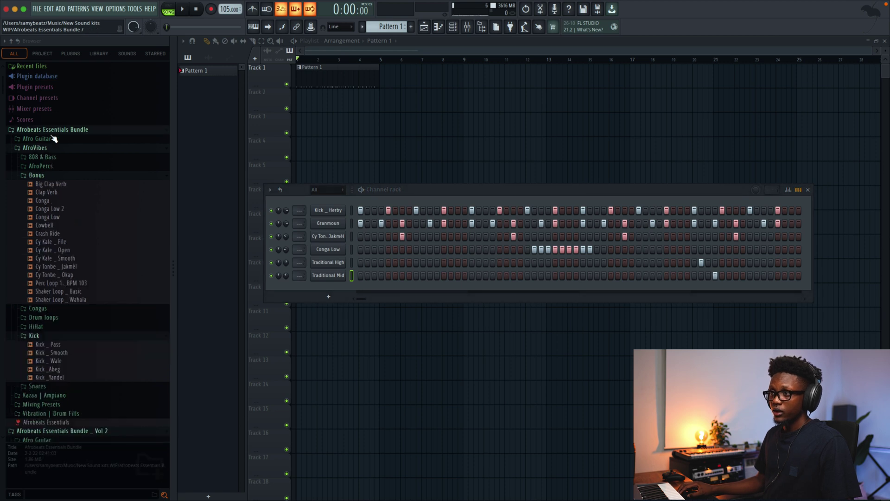
{"action": "left_click", "coordinate": [46, 177]}
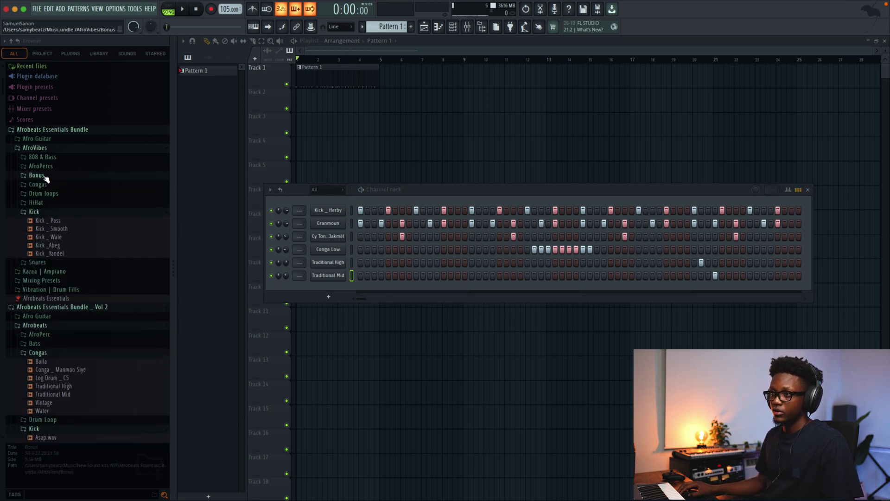
{"action": "left_click", "coordinate": [40, 178]}
{"action": "left_click_drag", "start_coordinate": [81, 294], "coordinate": [74, 296]}
{"action": "left_click_drag", "start_coordinate": [315, 162], "coordinate": [320, 100]}
{"action": "key", "text": "space"}
{"action": "scroll", "coordinate": [340, 111], "scroll_direction": "down", "scroll_amount": 10}
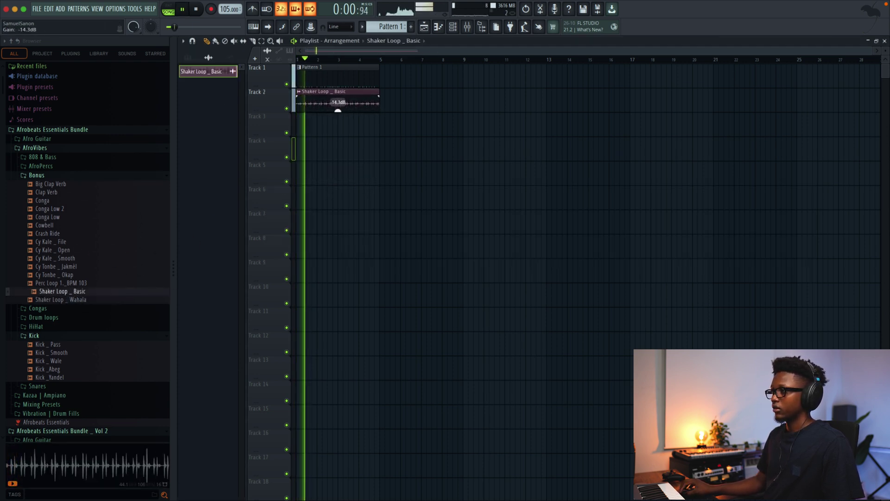
Show all channels and replace the shaker sample with Shaker Loop _ Wahala
{"action": "left_click", "coordinate": [453, 27]}
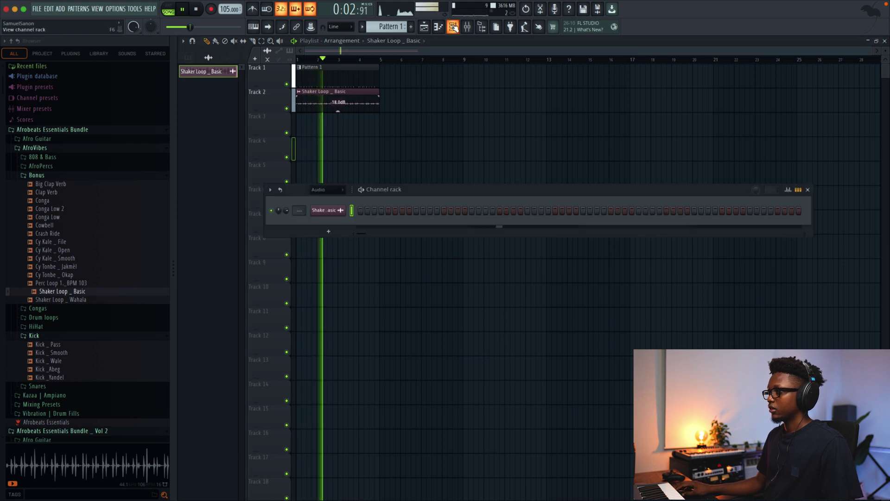
{"action": "left_click", "coordinate": [327, 189]}
{"action": "left_click", "coordinate": [338, 198]}
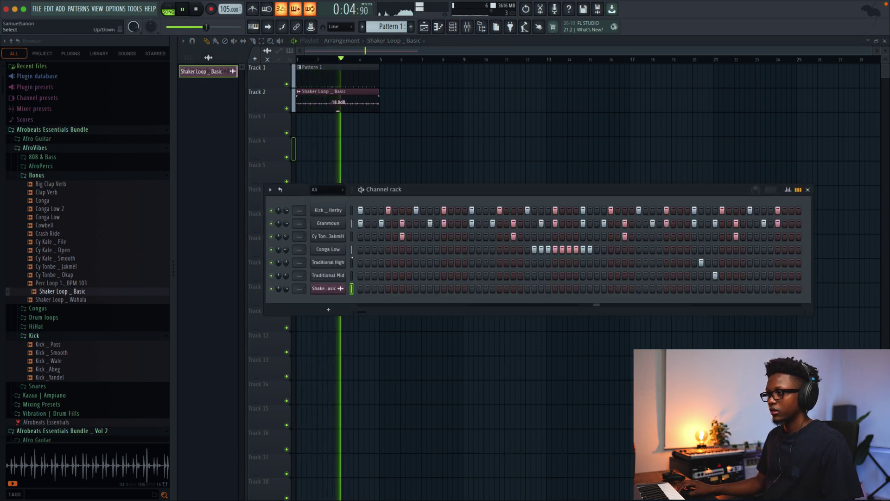
{"action": "key", "text": "space"}
{"action": "left_click", "coordinate": [76, 300]}
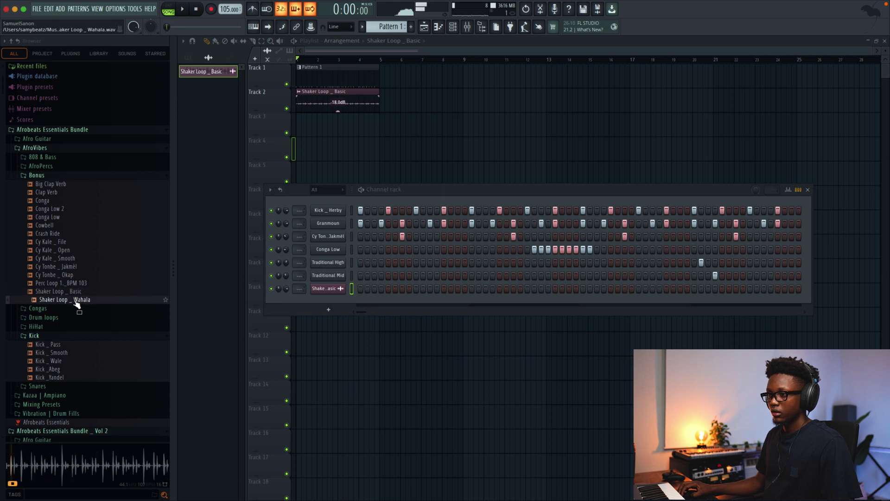
{"action": "left_click_drag", "start_coordinate": [252, 316], "coordinate": [327, 288]}
{"action": "key", "text": "space"}
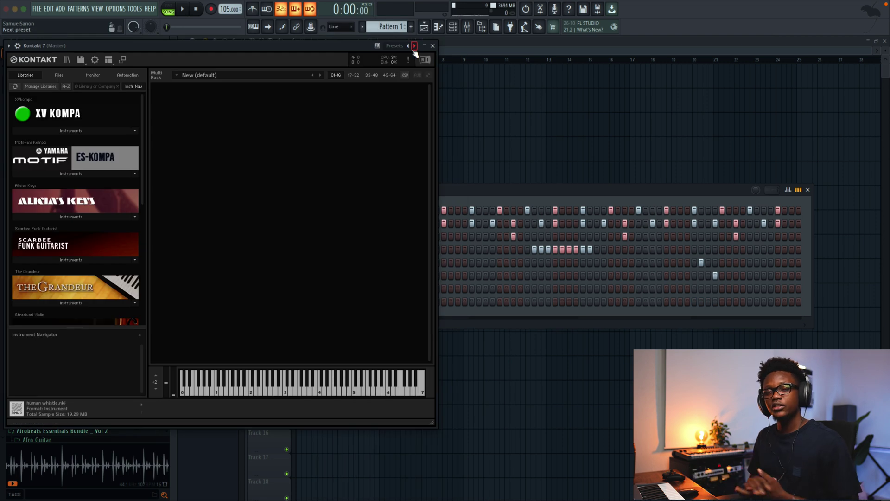
Load the LP Guitar preset in Kontakt and add Vintage Chorus to its mixer track
{"action": "left_click", "coordinate": [414, 50]}
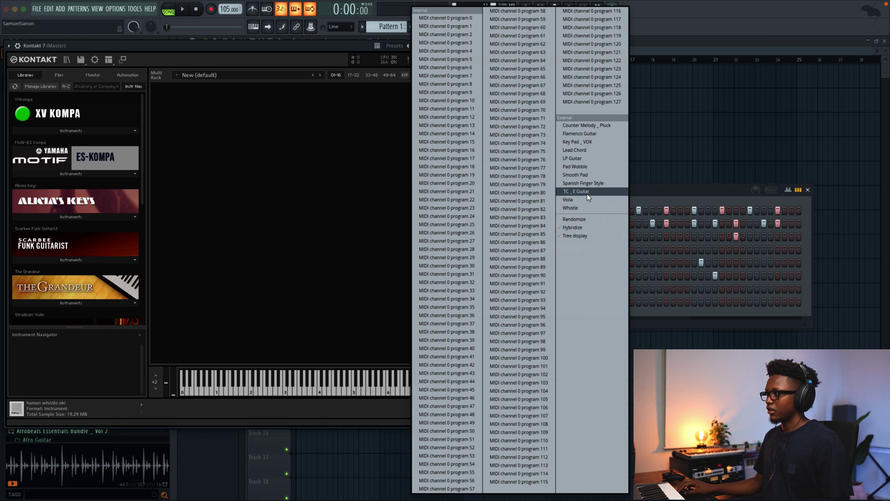
{"action": "left_click", "coordinate": [577, 159]}
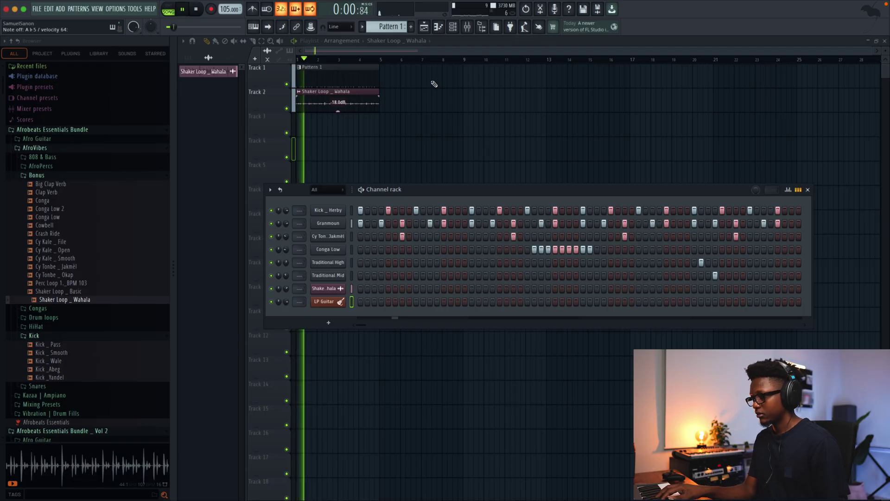
{"action": "key", "text": "space"}
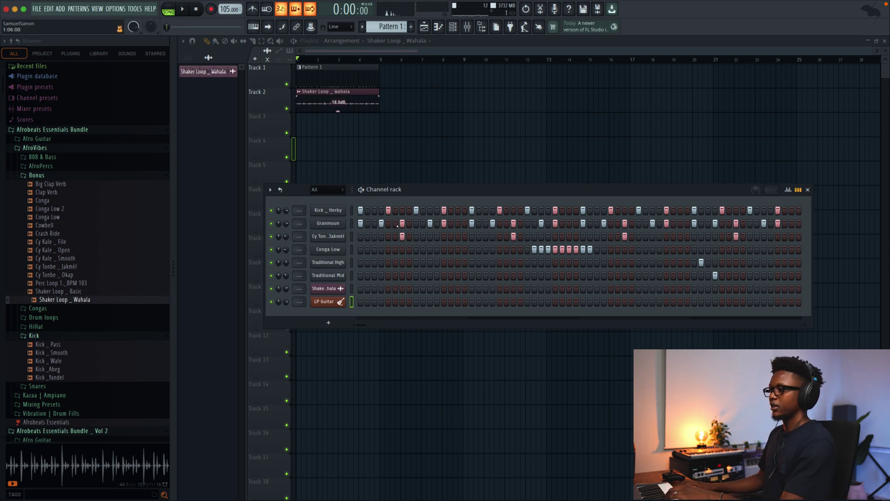
{"action": "left_click", "coordinate": [337, 302]}
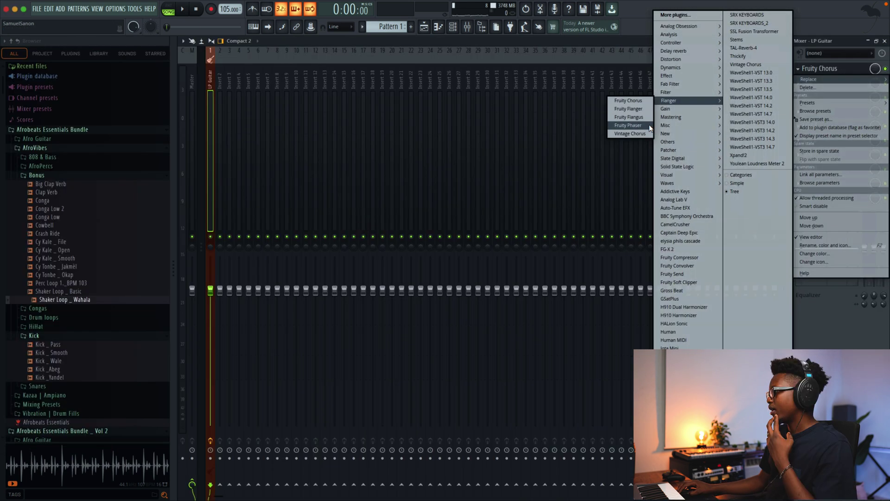
{"action": "left_click", "coordinate": [630, 133]}
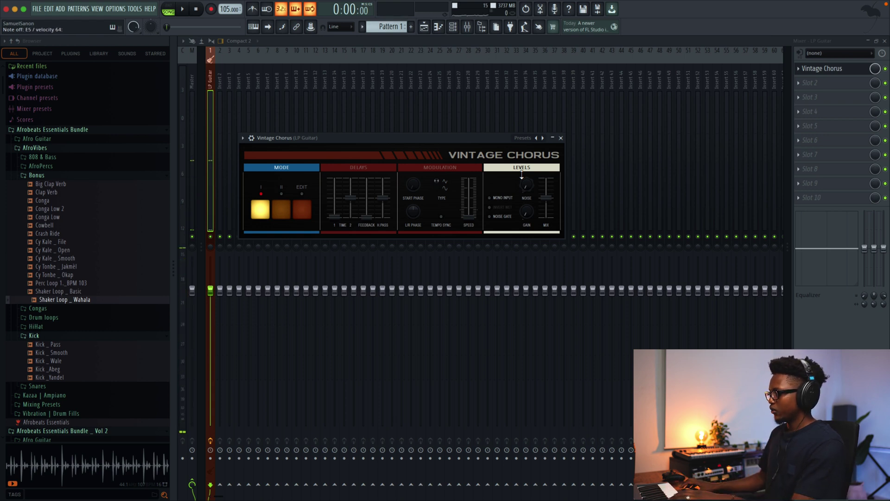
Load ValhallaVintageVerb into mixer slot 2 and turn its mix down to 0.4%
{"action": "left_click", "coordinate": [218, 445]}
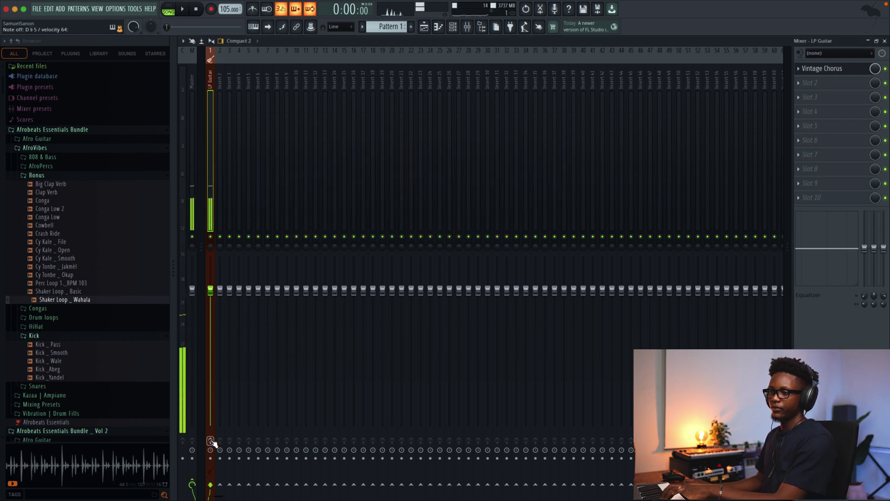
{"action": "left_click", "coordinate": [799, 82]}
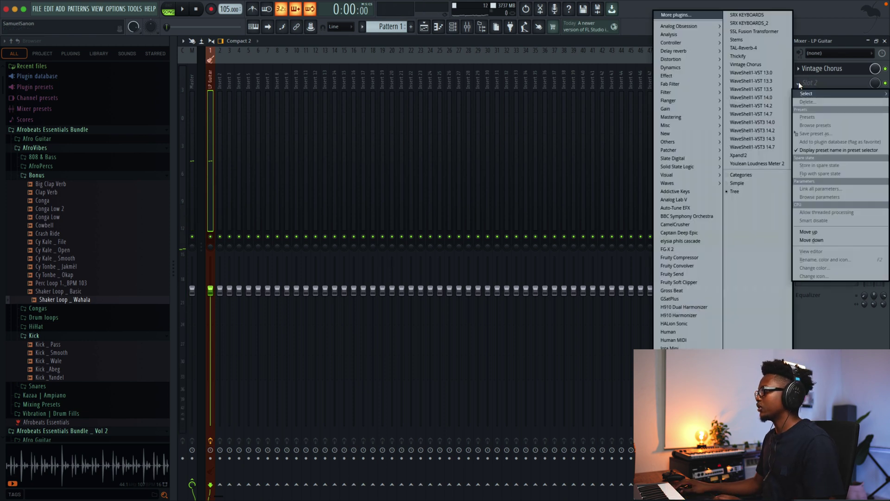
{"action": "mouse_move", "coordinate": [683, 50]}
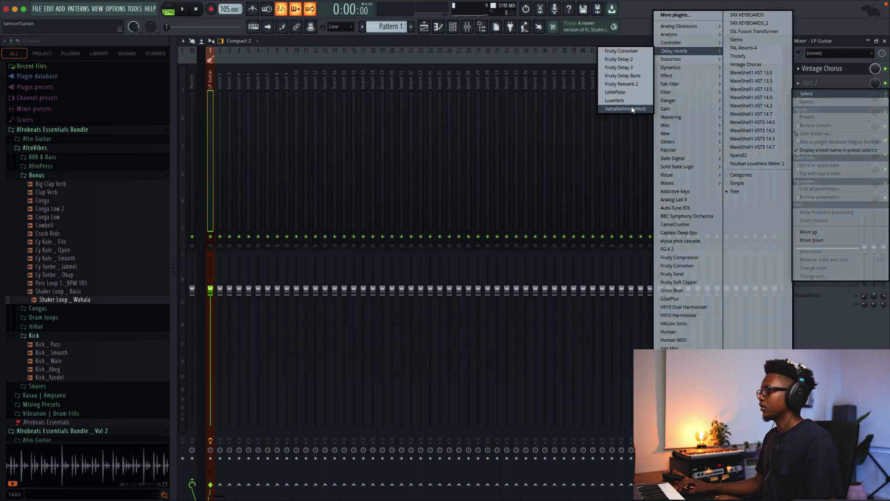
{"action": "left_click", "coordinate": [630, 107]}
{"action": "left_click_drag", "start_coordinate": [417, 162], "coordinate": [425, 231]}
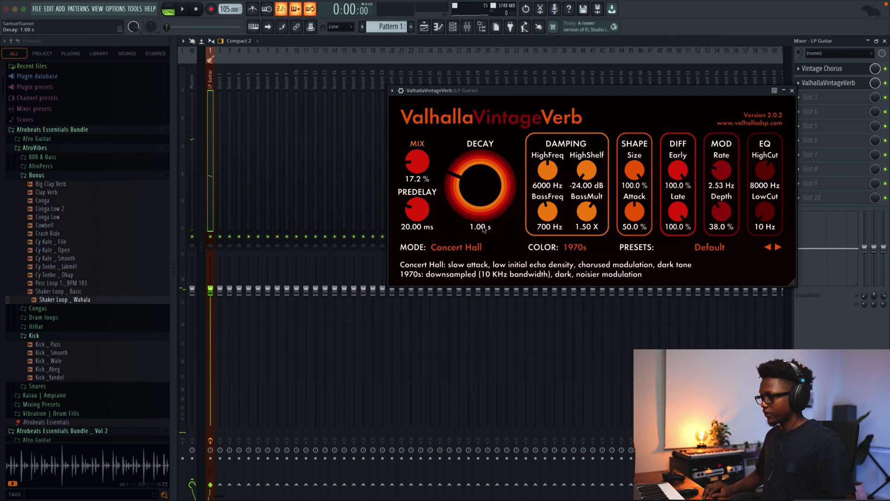
{"action": "left_click_drag", "start_coordinate": [412, 161], "coordinate": [411, 170]}
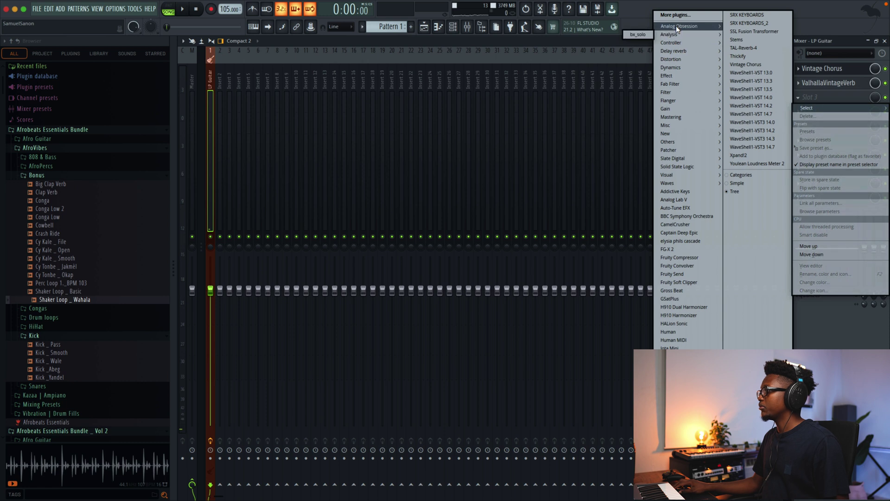
Load the SSQ EQ into the guitar track's third effect slot and audition it
{"action": "mouse_move", "coordinate": [675, 26]}
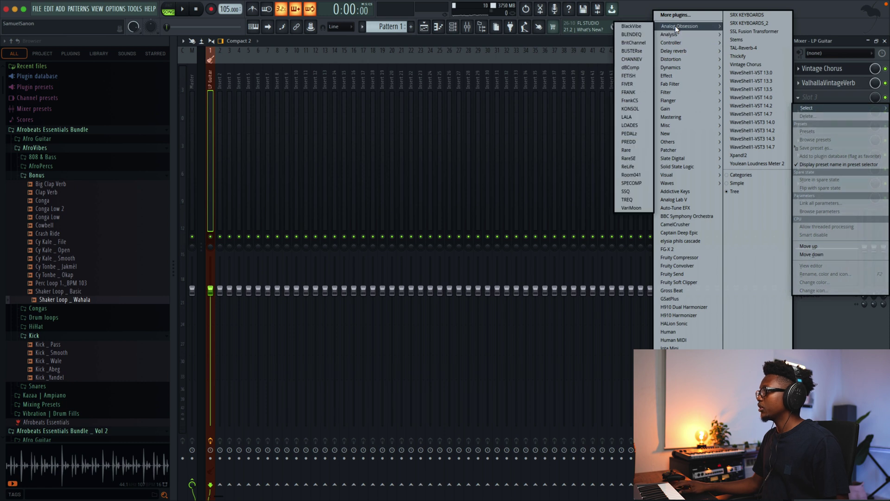
{"action": "left_click", "coordinate": [627, 191]}
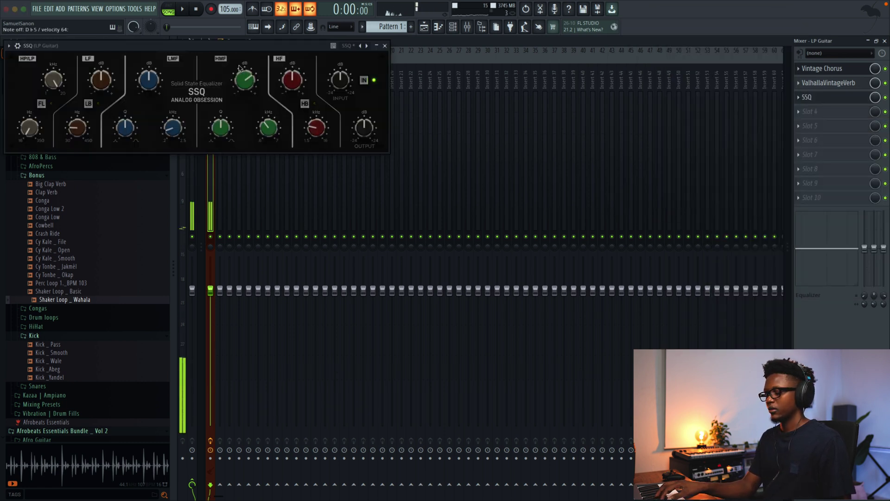
{"action": "key", "text": "space"}
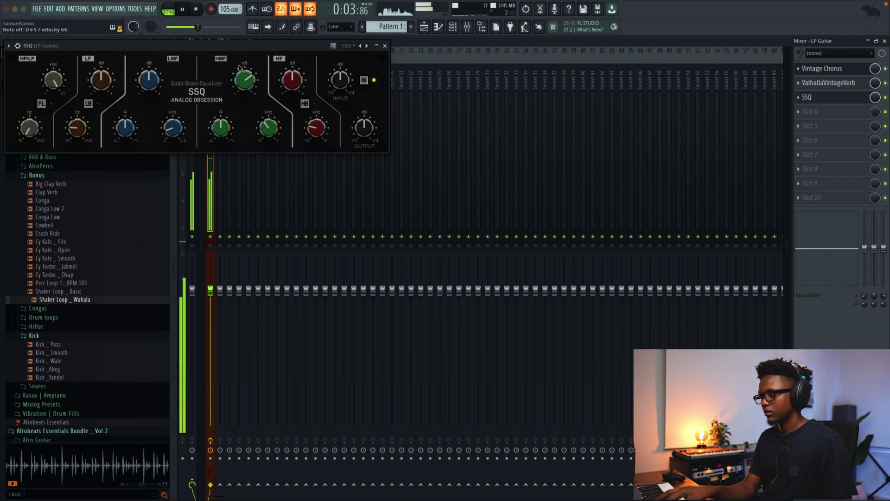
{"action": "key", "text": "space"}
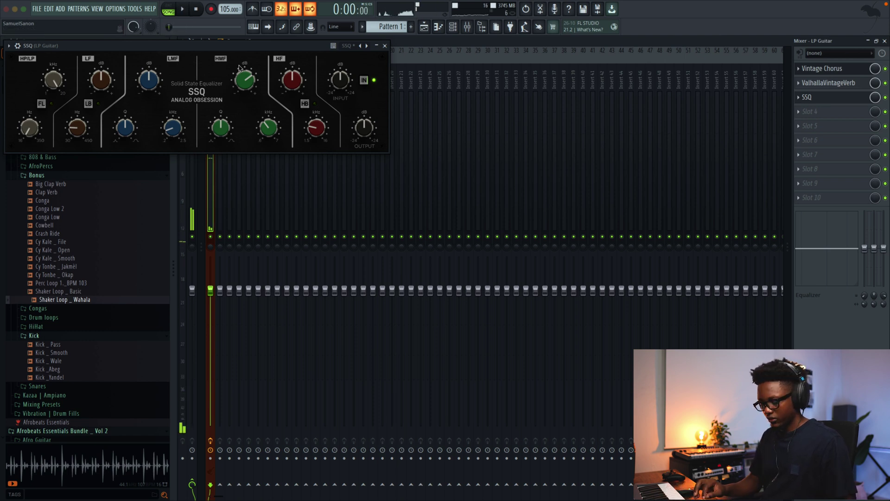
{"action": "left_click", "coordinate": [385, 45]}
Set grid snap to 1/2 step and close the mixer
{"action": "left_click", "coordinate": [347, 26]}
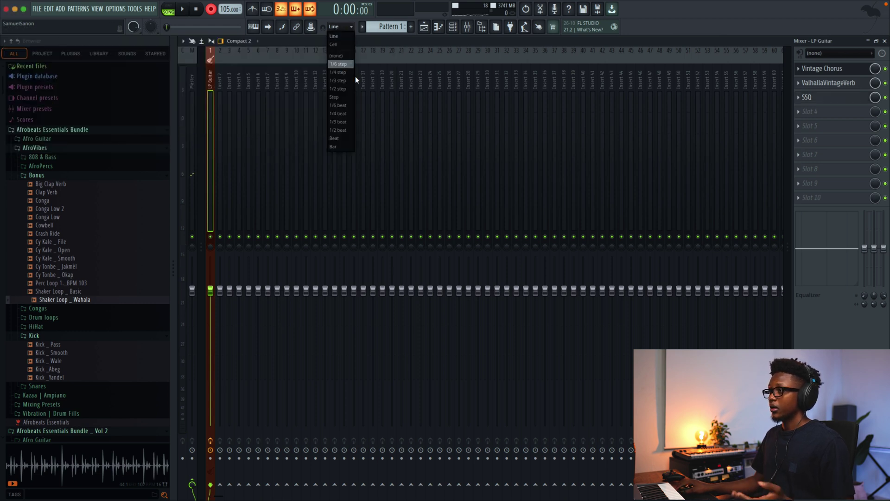
{"action": "left_click", "coordinate": [346, 88]}
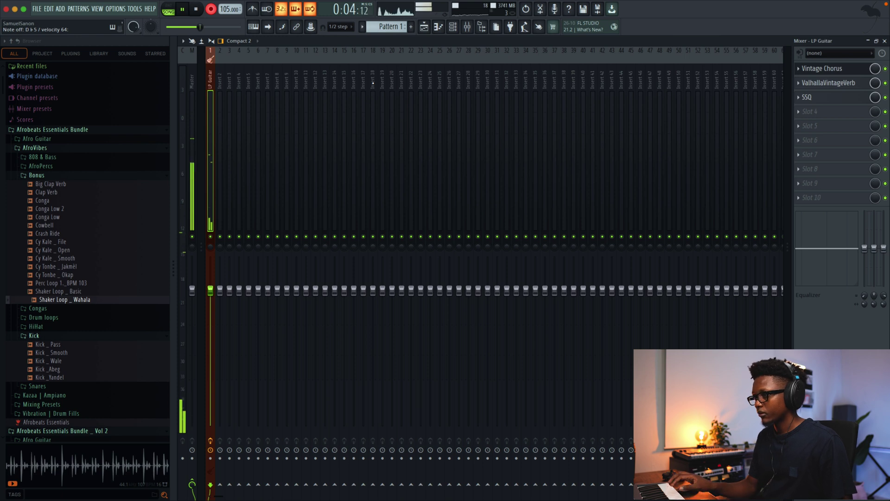
{"action": "left_click", "coordinate": [883, 41]}
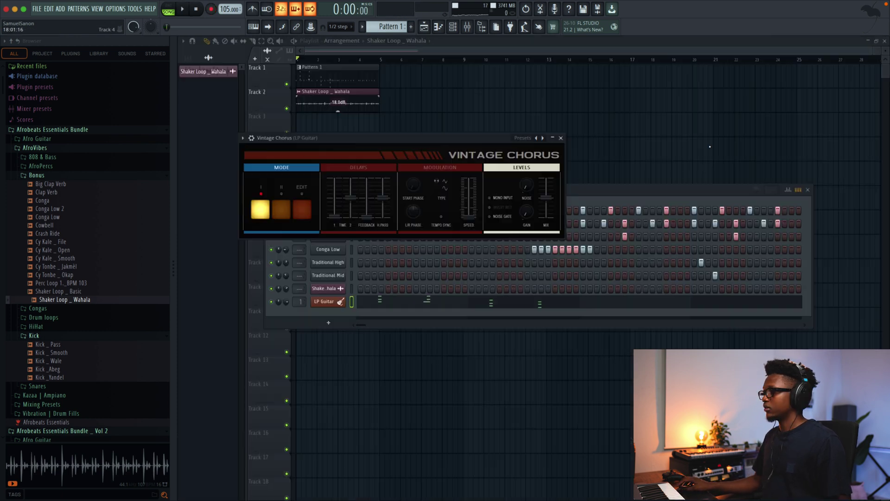
Quantize the LP Guitar piano-roll notes with Alt+Q, then select the two highest notes
{"action": "left_click", "coordinate": [441, 306]}
{"action": "key", "text": "space"}
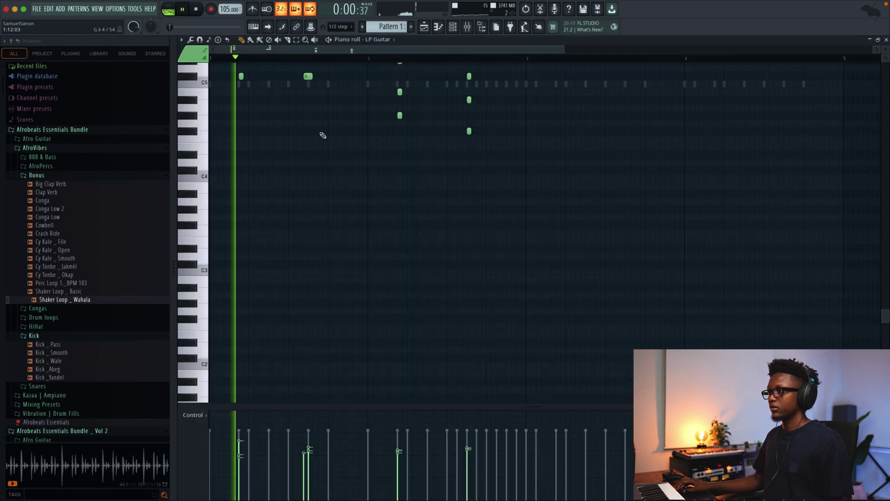
{"action": "scroll", "coordinate": [318, 135], "scroll_direction": "up", "scroll_amount": 3}
{"action": "key", "text": "space"}
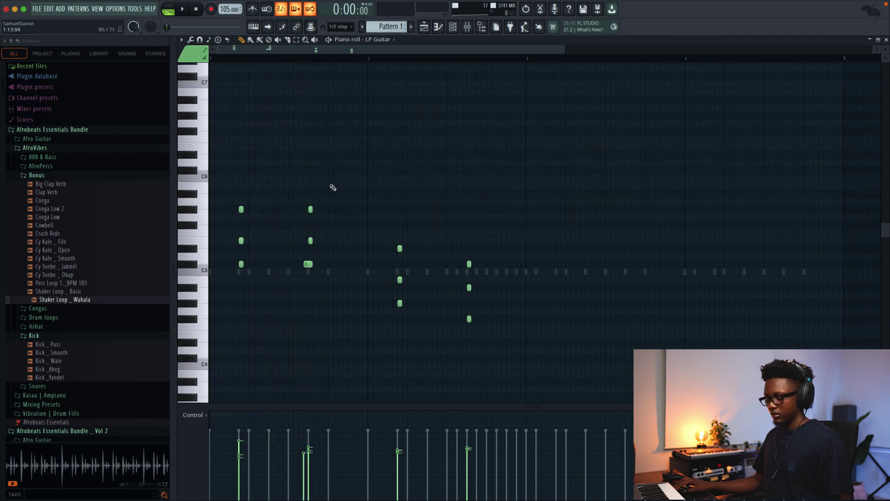
{"action": "key", "text": "alt+q"}
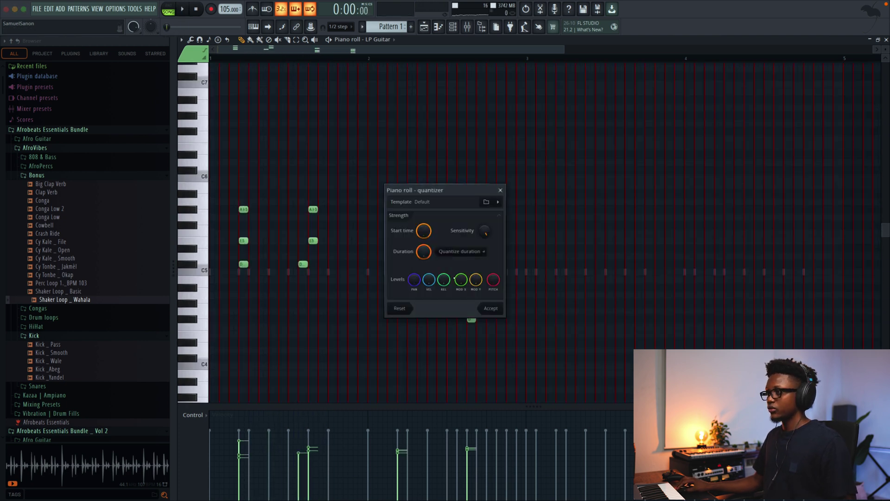
{"action": "left_click", "coordinate": [490, 309]}
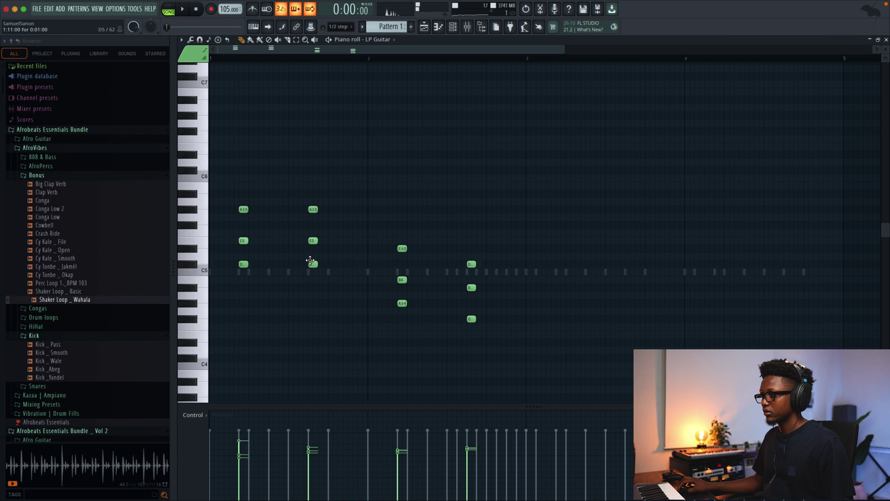
{"action": "key", "text": "space"}
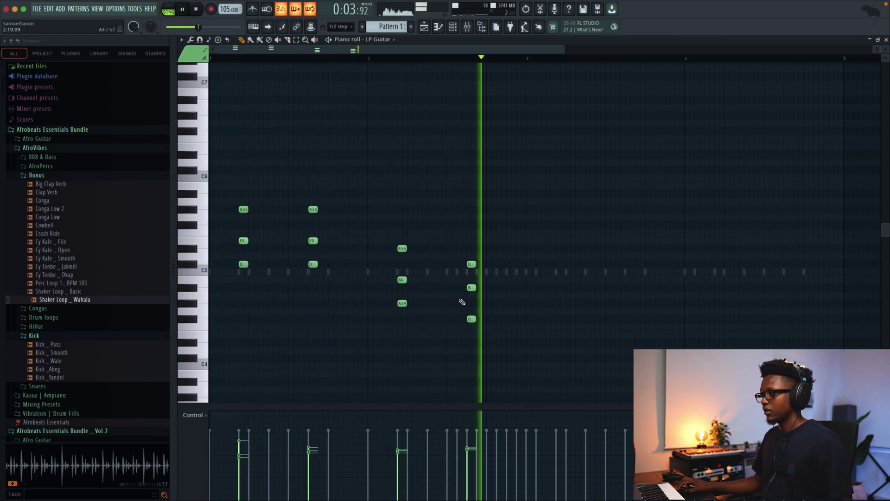
{"action": "key", "text": "space"}
{"action": "left_click_drag", "start_coordinate": [496, 299], "coordinate": [390, 268]}
{"action": "key", "text": "space"}
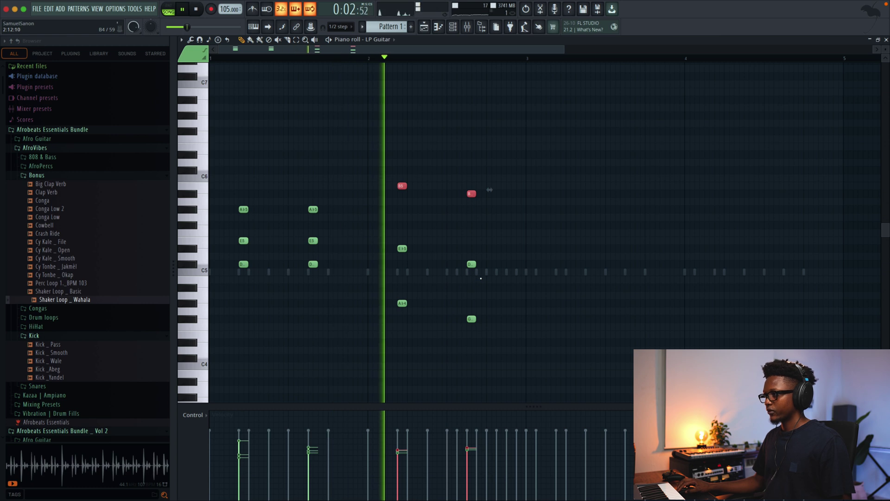
Duplicate all the LP Guitar chord notes into the following bars and play them back
{"action": "key", "text": "space"}
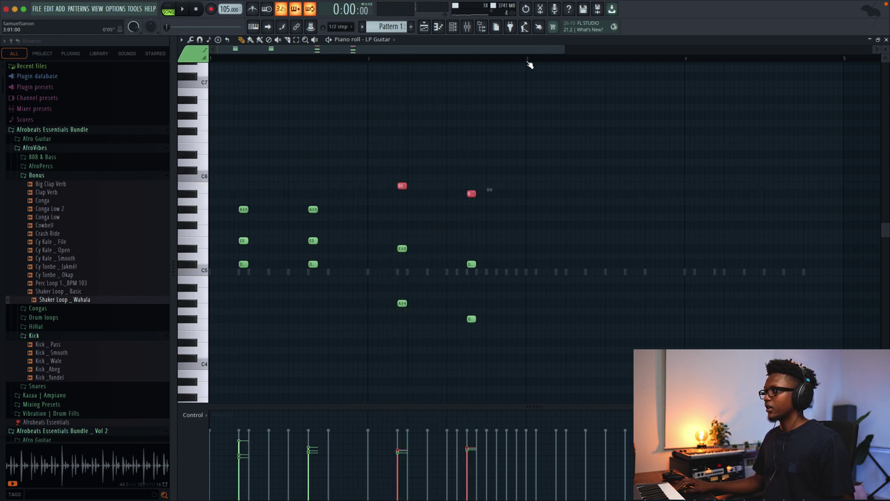
{"action": "key", "text": "ctrl+a"}
{"action": "key", "text": "ctrl+b"}
{"action": "key", "text": "space"}
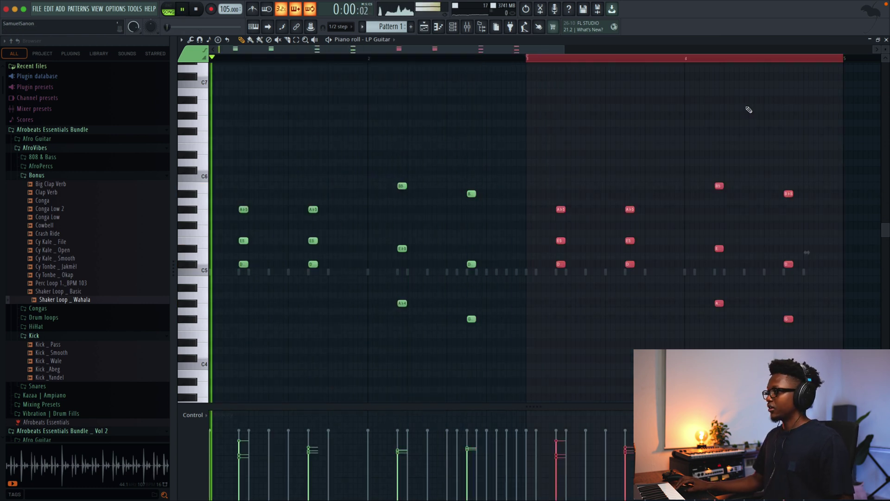
{"action": "key", "text": "ctrl+d"}
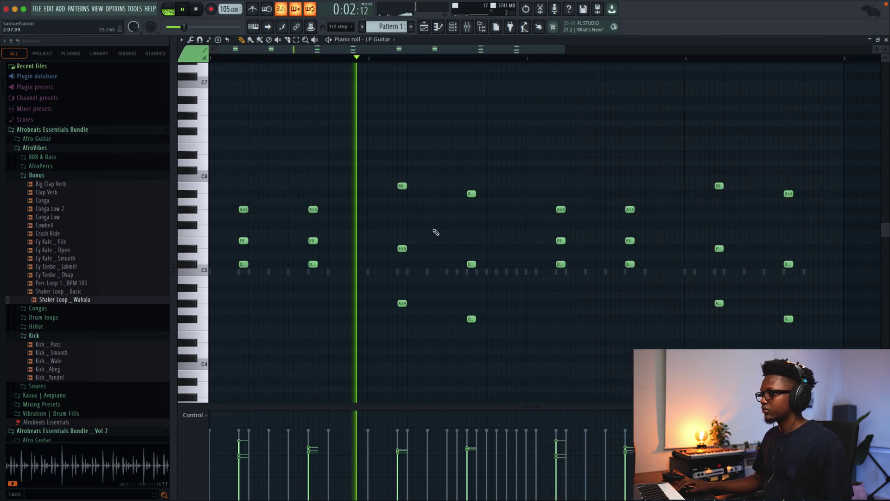
{"action": "key", "text": "space"}
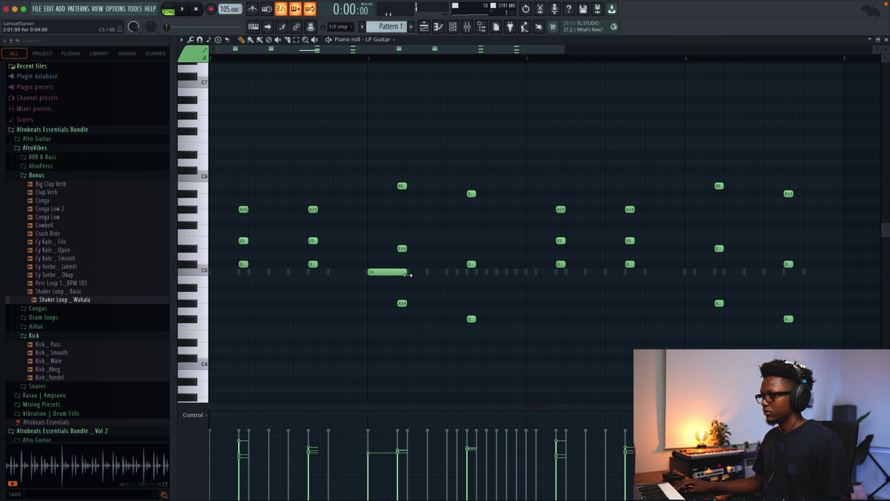
Draw a long lead-in note before the Ab4 and a G4 note just before the existing G
{"action": "key", "text": "space"}
{"action": "left_click_drag", "start_coordinate": [389, 272], "coordinate": [384, 303]}
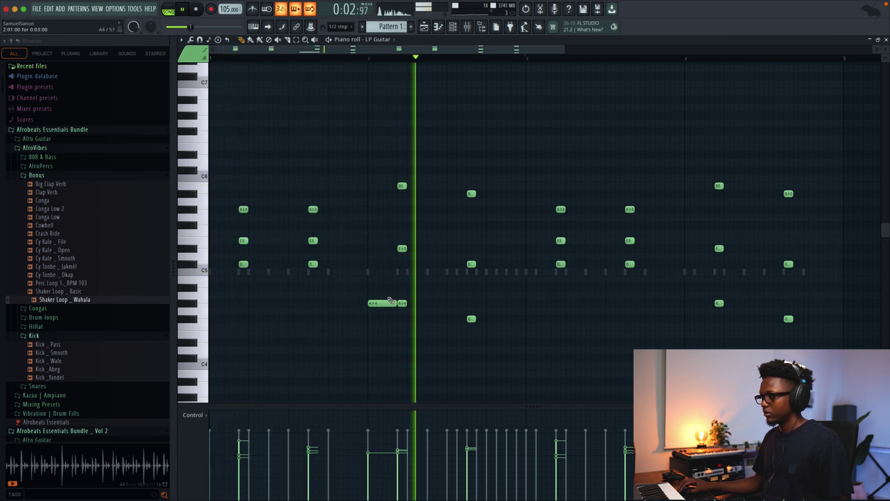
{"action": "key", "text": "space"}
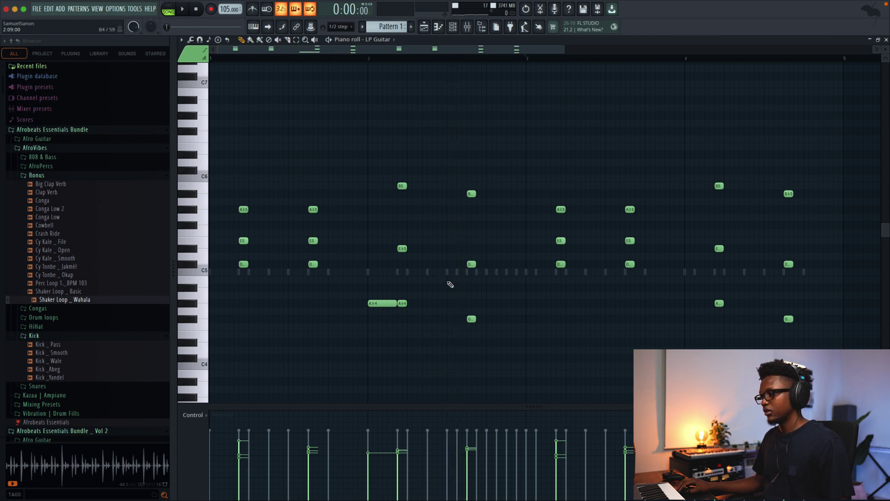
{"action": "key", "text": "space"}
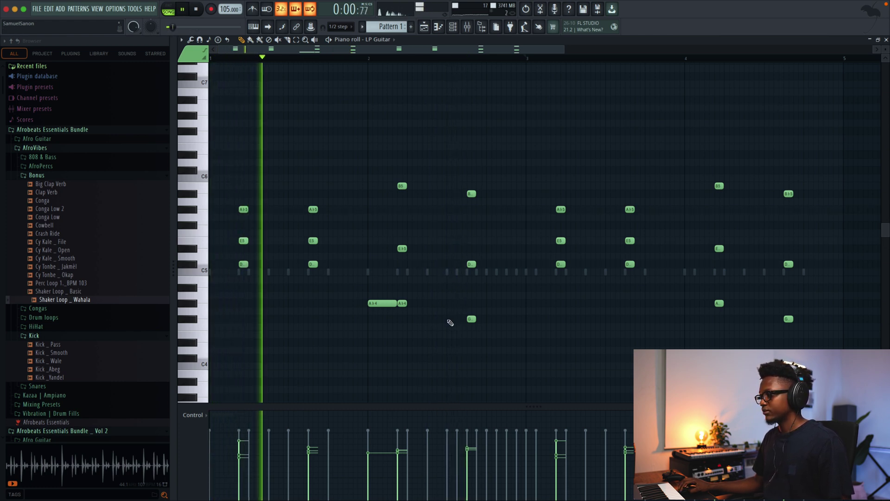
{"action": "left_click", "coordinate": [451, 320]}
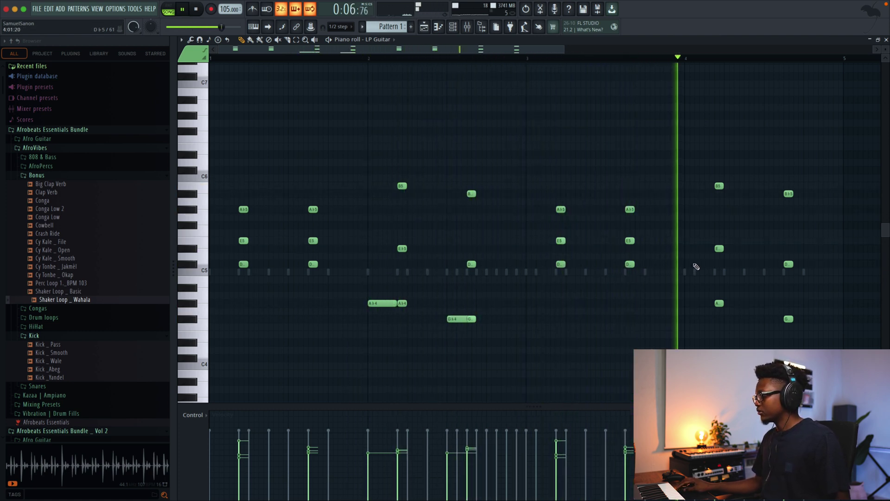
{"action": "key", "text": "space"}
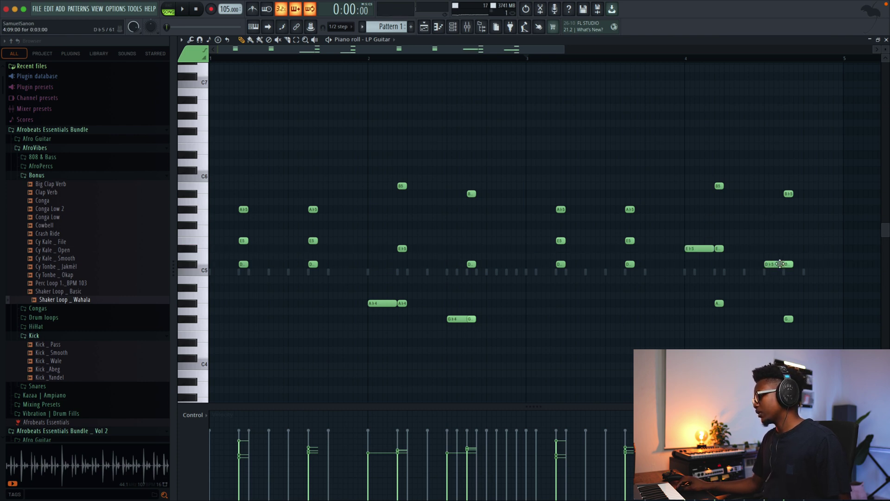
{"action": "key", "text": "space"}
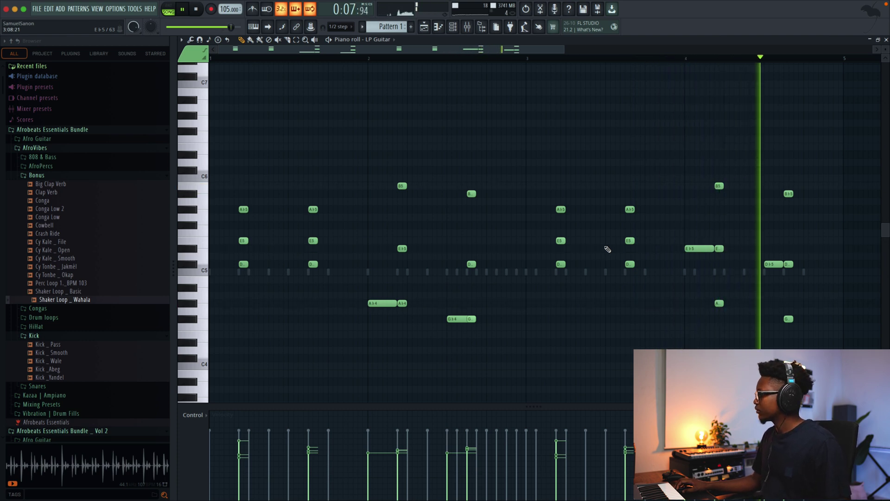
{"action": "key", "text": "space"}
{"action": "scroll", "coordinate": [352, 307], "scroll_direction": "down", "scroll_amount": 2}
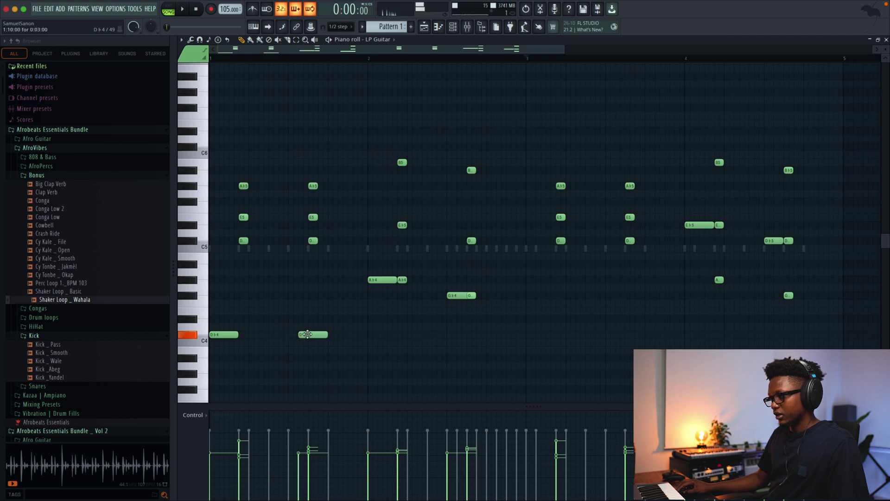
Set snapping to whole cells, then move the second Db4 note earlier and lengthen it
{"action": "left_click", "coordinate": [338, 26]}
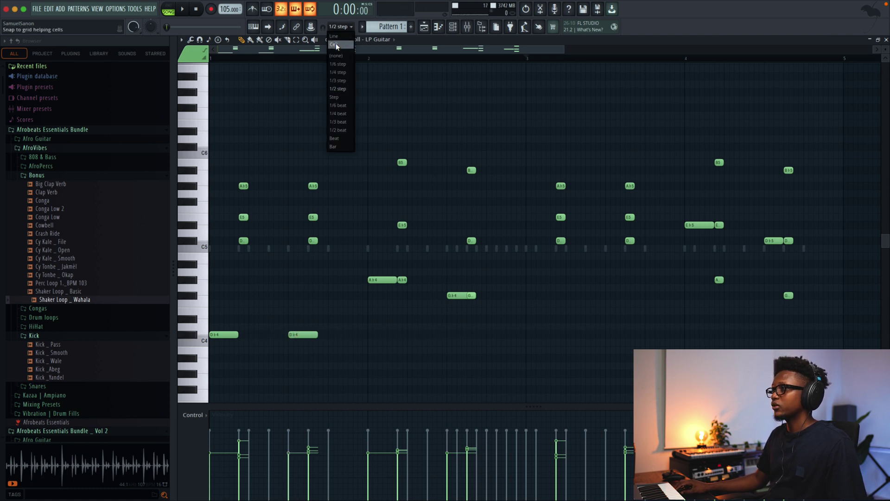
{"action": "left_click", "coordinate": [336, 43]}
{"action": "key", "text": "space"}
{"action": "left_click_drag", "start_coordinate": [298, 337], "coordinate": [278, 337]}
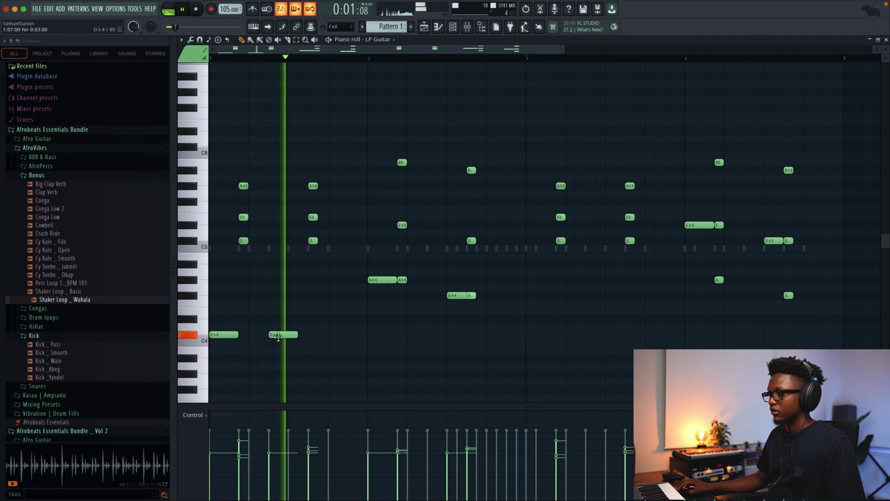
{"action": "left_click_drag", "start_coordinate": [299, 333], "coordinate": [306, 331]}
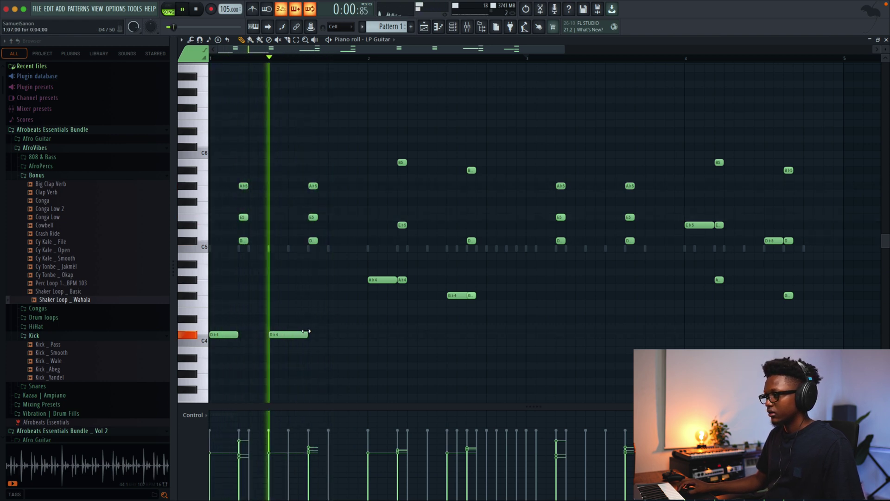
{"action": "key", "text": "space"}
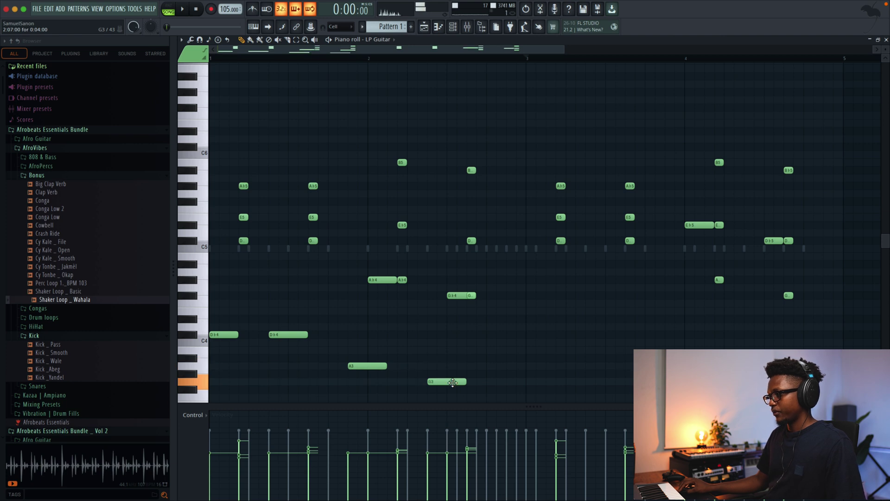
Raise A3 to B♭3, lower the second A♭3 to G♭3, duplicate the four low notes, nudge the D♭4 copy
{"action": "key", "text": "space"}
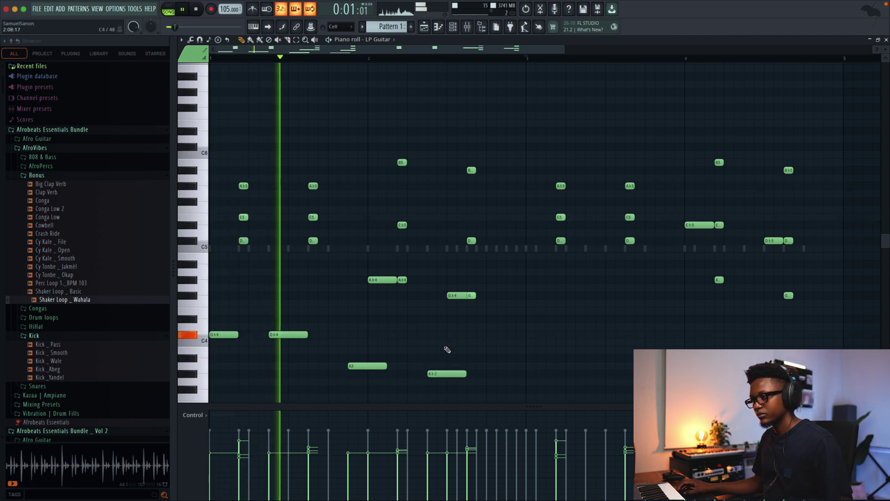
{"action": "scroll", "coordinate": [446, 350], "scroll_direction": "down", "scroll_amount": 3}
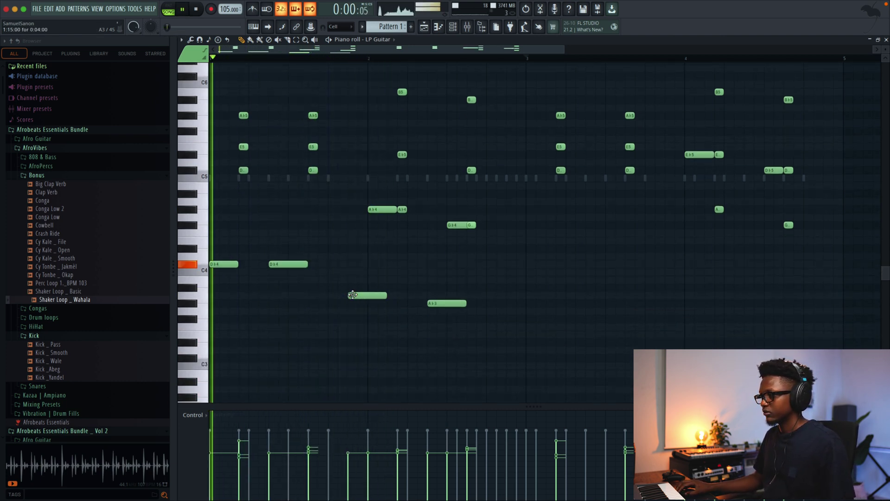
{"action": "left_click_drag", "start_coordinate": [354, 295], "coordinate": [354, 287]}
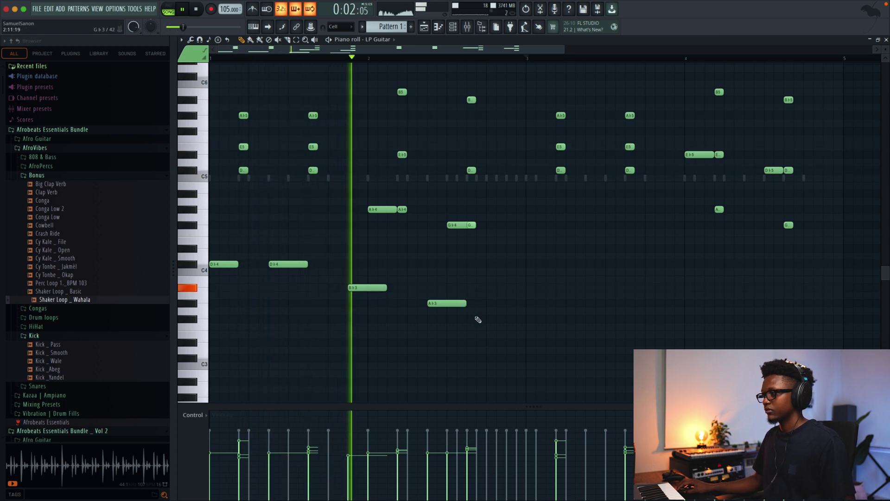
{"action": "key", "text": "space"}
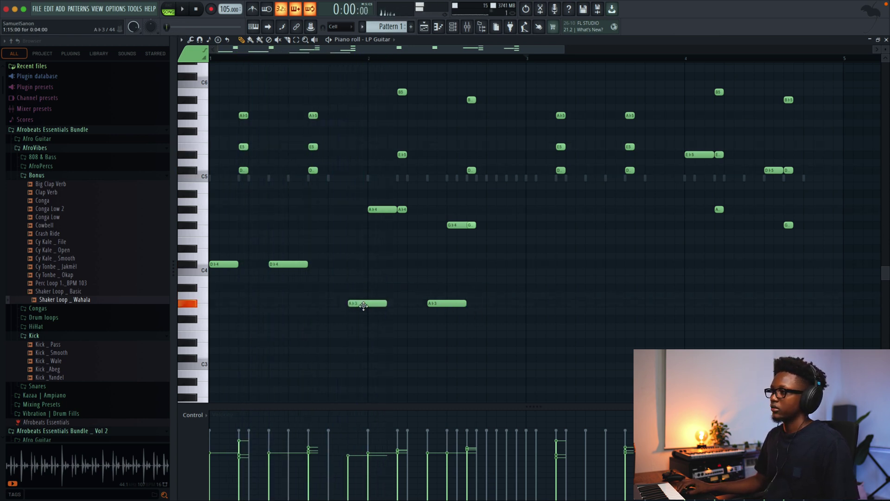
{"action": "key", "text": "space"}
{"action": "left_click_drag", "start_coordinate": [436, 304], "coordinate": [213, 260]}
{"action": "key", "text": "ctrl+b"}
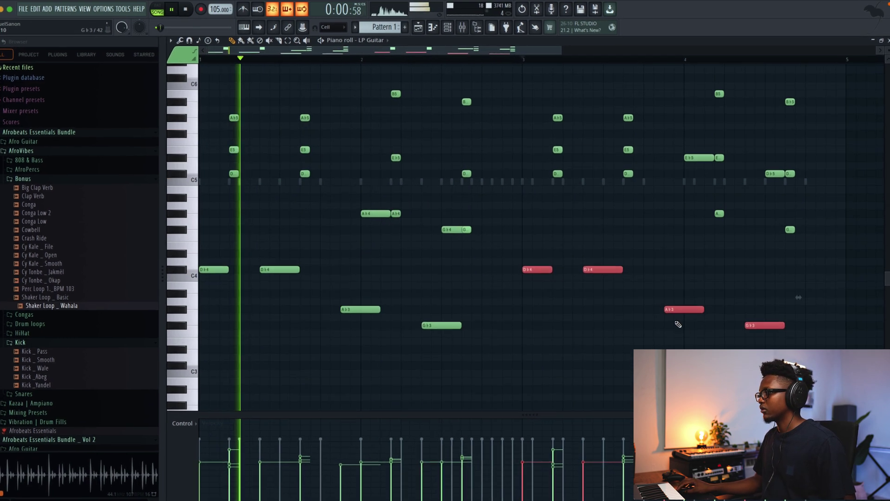
{"action": "left_click", "coordinate": [678, 325]}
{"action": "mouse_move", "coordinate": [533, 269]}
{"action": "left_mouse_down"}
{"action": "mouse_move", "coordinate": [512, 270]}
{"action": "mouse_move", "coordinate": [532, 284]}
{"action": "left_mouse_up"}
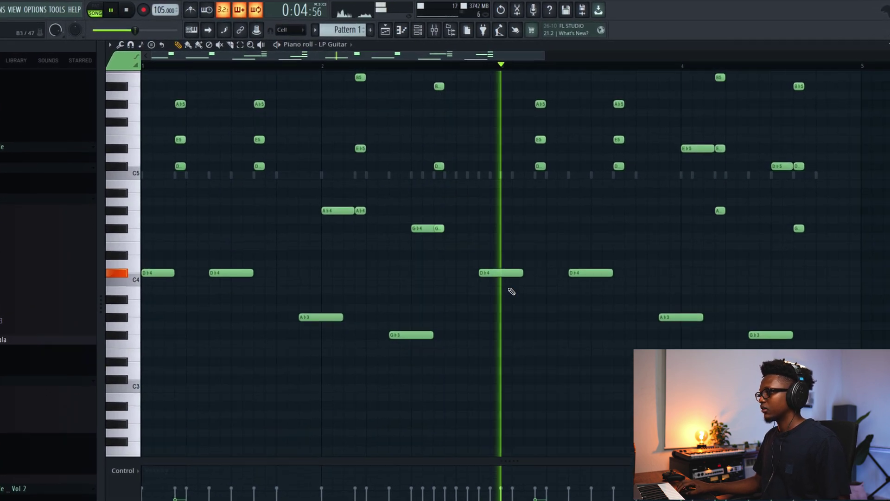
Raise the guitar's ValhallaVintageVerb mix to 12.9%
{"action": "scroll", "coordinate": [512, 291], "scroll_direction": "up", "scroll_amount": 4}
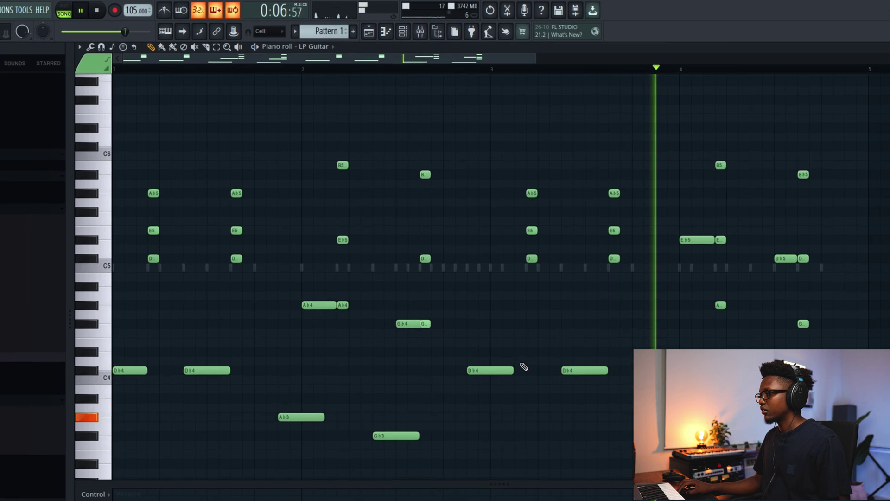
{"action": "scroll", "coordinate": [649, 288], "scroll_direction": "down", "scroll_amount": 4}
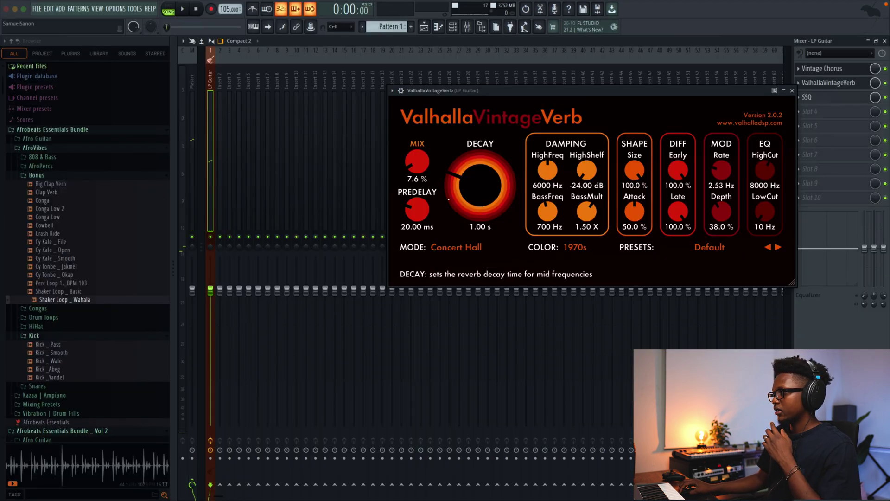
{"action": "left_click_drag", "start_coordinate": [418, 163], "coordinate": [417, 144]}
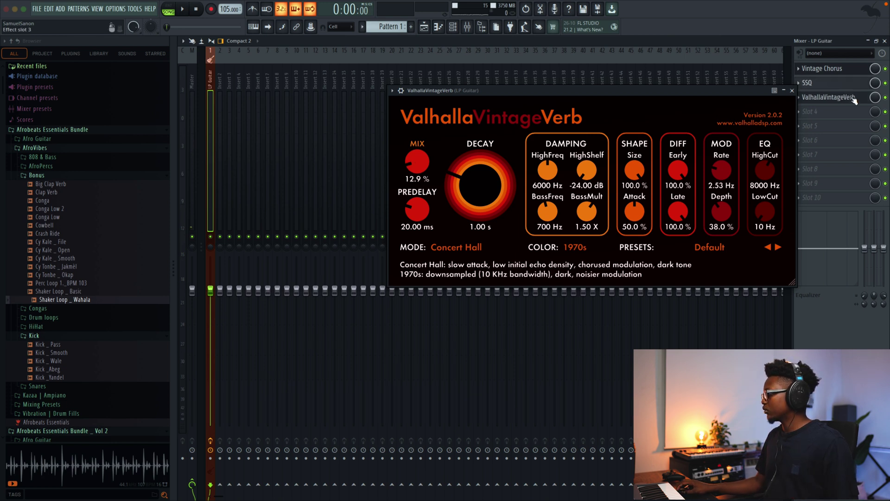
Load Fruity Delay 3 into an empty LP Guitar insert slot and play the song to hear it
{"action": "left_click", "coordinate": [819, 113]}
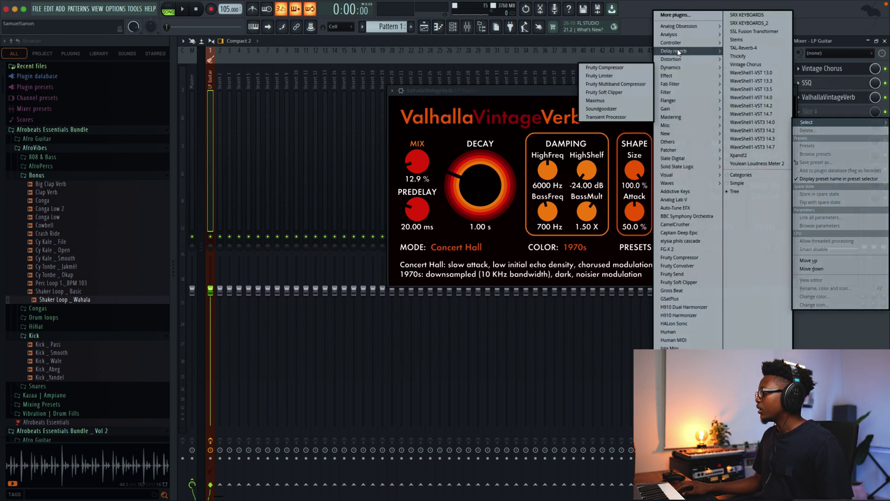
{"action": "mouse_move", "coordinate": [678, 42]}
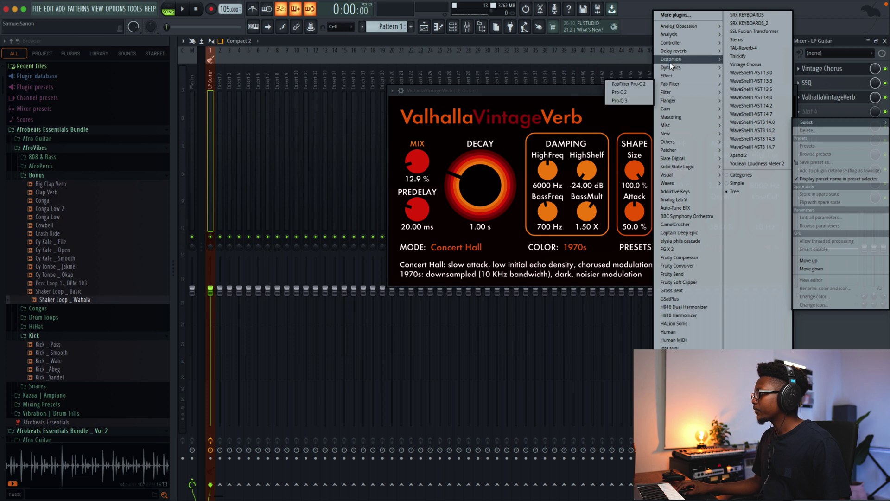
{"action": "left_click", "coordinate": [619, 67]}
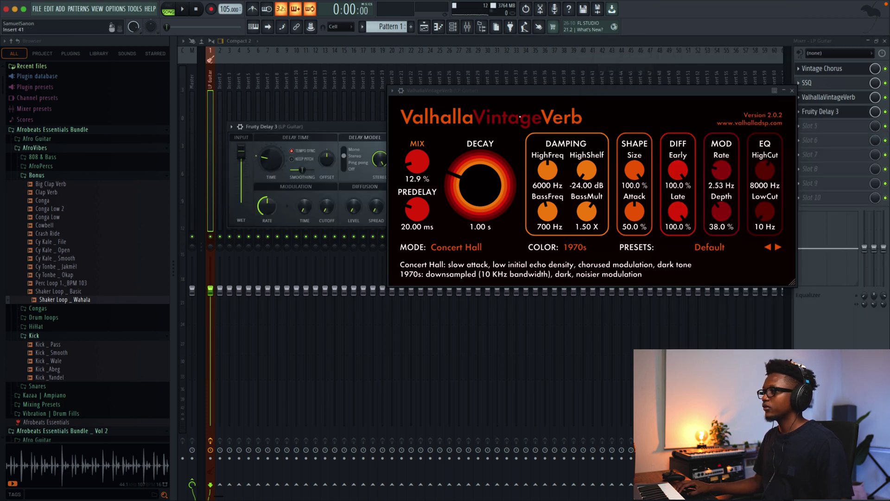
{"action": "left_click", "coordinate": [792, 91]}
{"action": "key", "text": "space"}
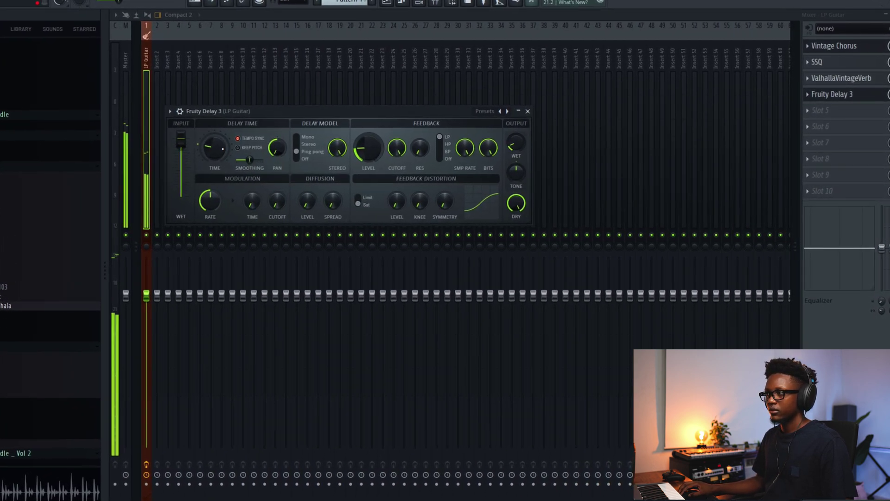
{"action": "left_click", "coordinate": [532, 115]}
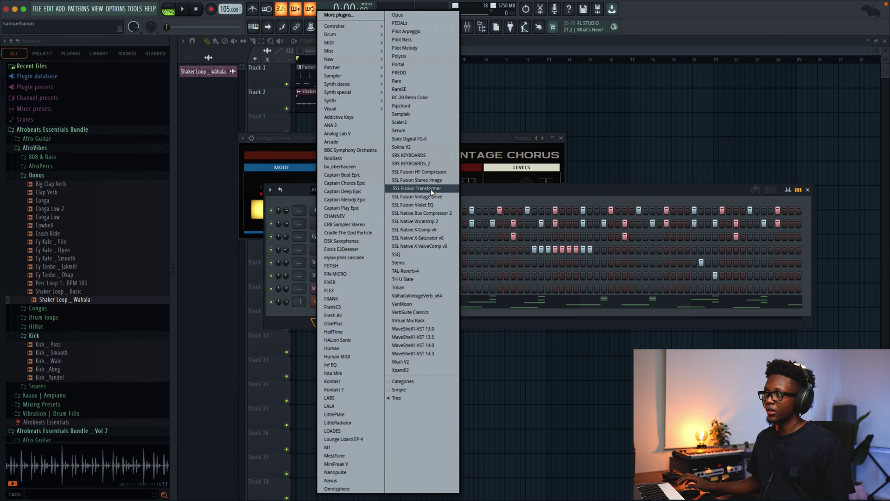
Add an SRX Keyboards channel with the Sick Organ preset and record an organ part
{"action": "left_click", "coordinate": [411, 156]}
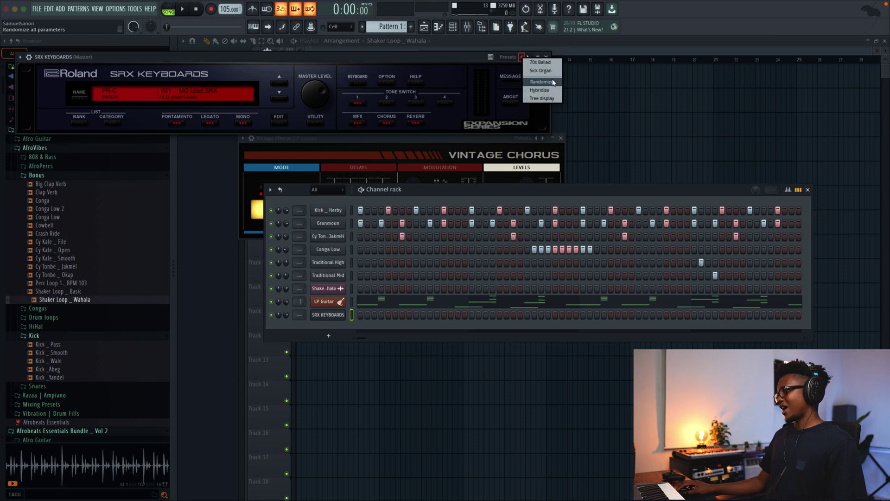
{"action": "left_click", "coordinate": [541, 71]}
{"action": "key", "text": "r"}
{"action": "key", "text": "space"}
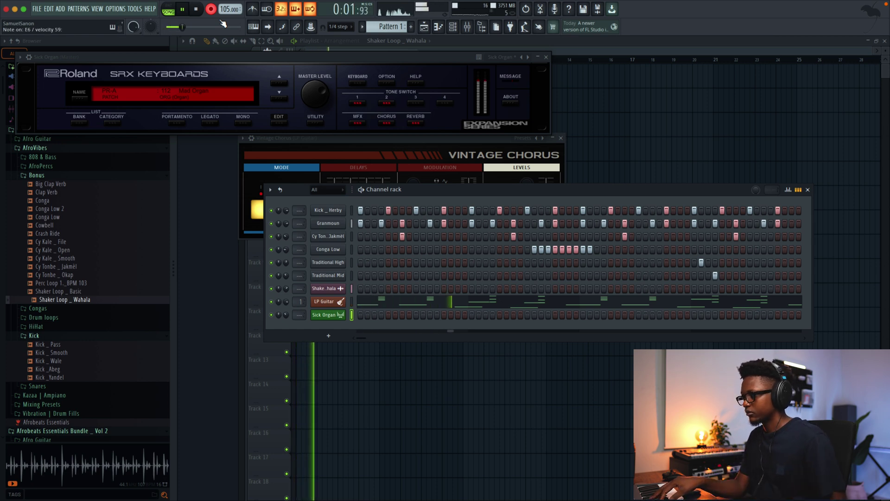
{"action": "key", "text": "space"}
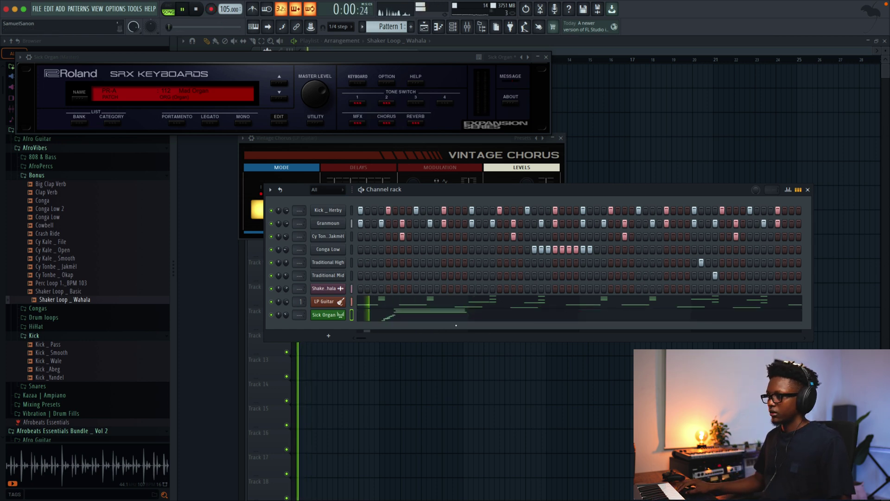
Review and play back the recorded organ notes in the piano roll
{"action": "left_click", "coordinate": [392, 317]}
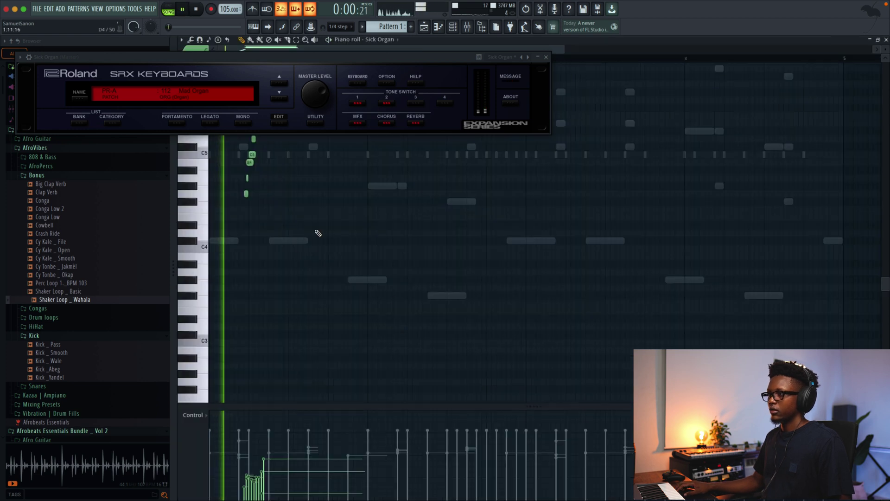
{"action": "scroll", "coordinate": [318, 233], "scroll_direction": "up", "scroll_amount": 5}
{"action": "key", "text": "space"}
{"action": "left_click_drag", "start_coordinate": [426, 400], "coordinate": [240, 158]}
{"action": "key", "text": "space"}
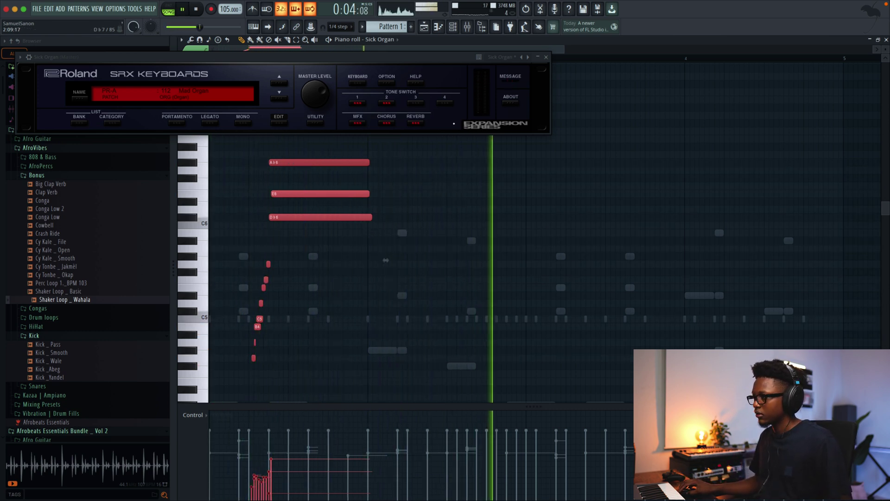
{"action": "key", "text": "F7"}
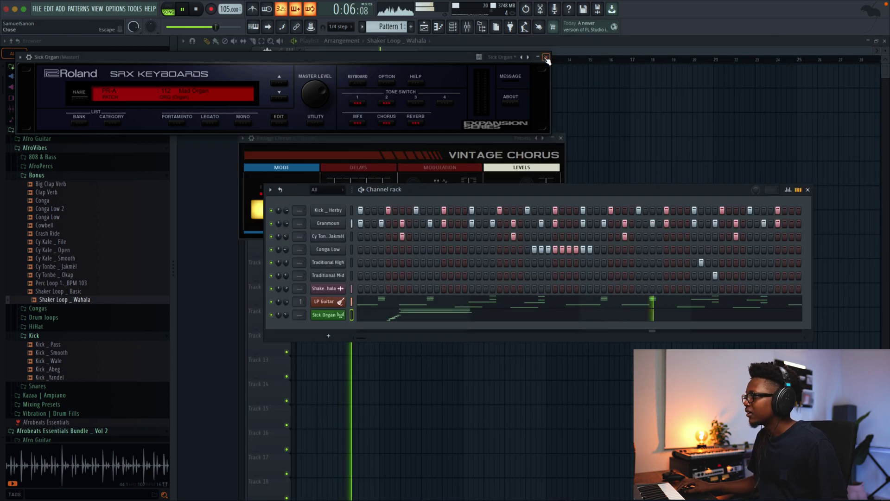
{"action": "key", "text": "space"}
{"action": "key", "text": "Escape"}
{"action": "left_click", "coordinate": [330, 315]}
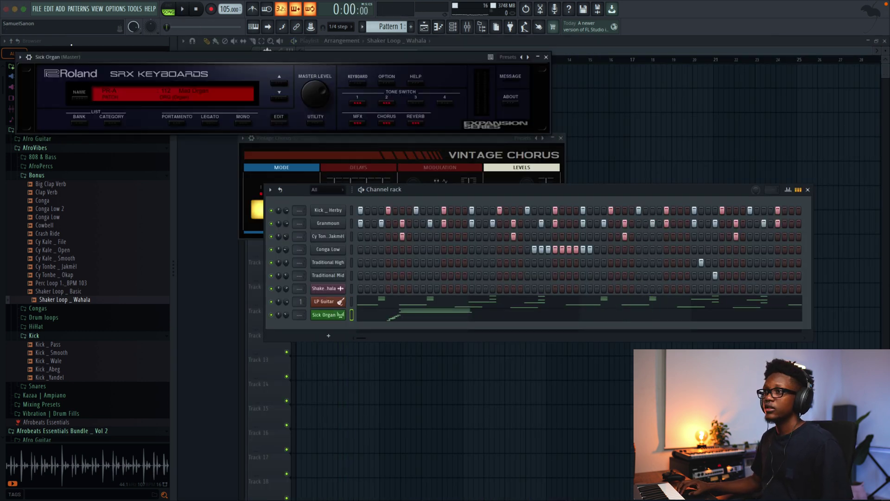
Send the Sick Organ to mixer track 2 with Fruity Reeverb 2, then create an empty Pattern 2
{"action": "left_click", "coordinate": [30, 57]}
{"action": "left_click", "coordinate": [535, 79]}
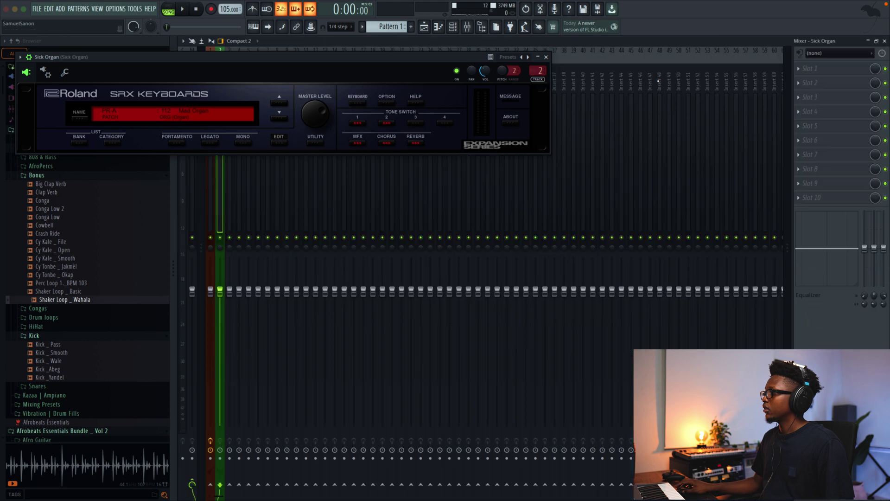
{"action": "left_click", "coordinate": [807, 69]}
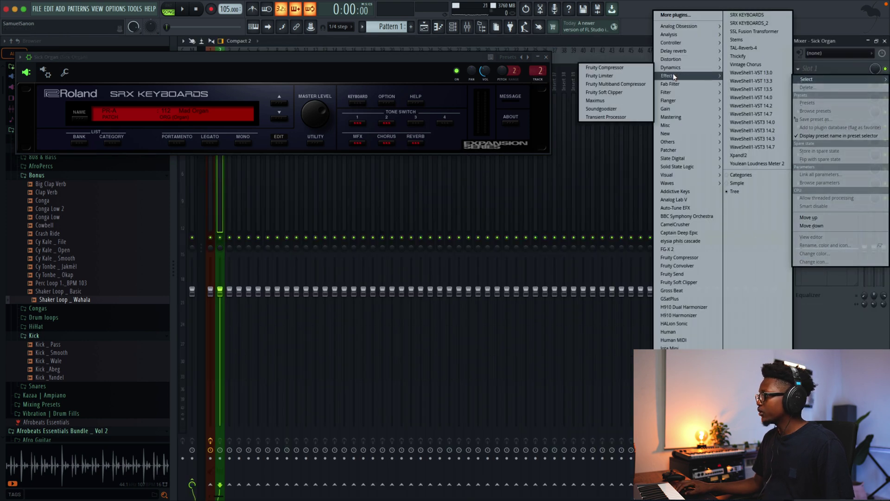
{"action": "mouse_move", "coordinate": [675, 51]}
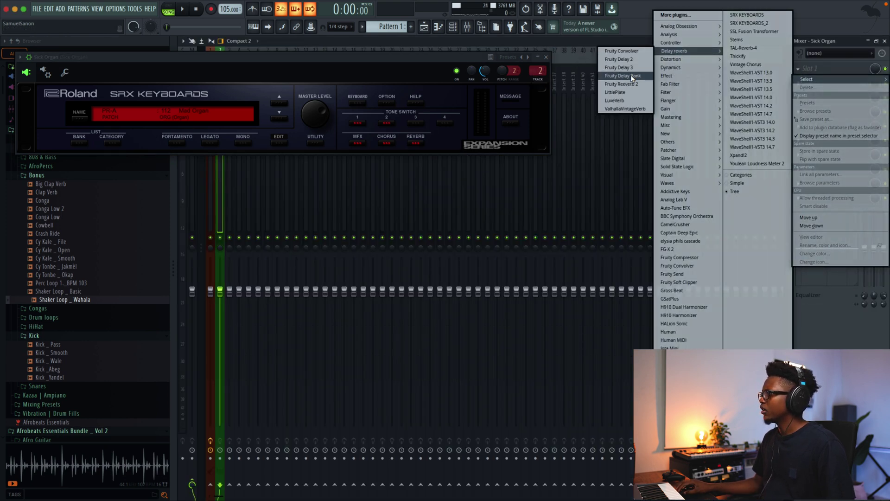
{"action": "left_click", "coordinate": [622, 84]}
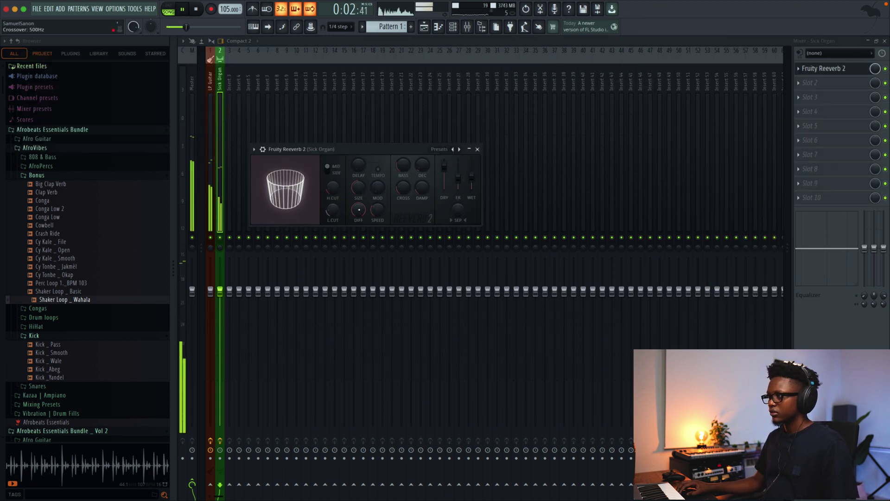
{"action": "left_click", "coordinate": [477, 148]}
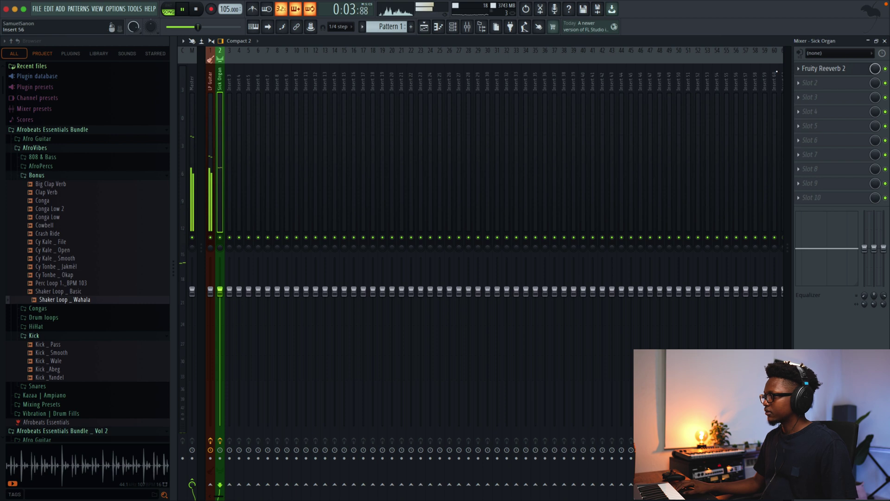
{"action": "left_click", "coordinate": [885, 41]}
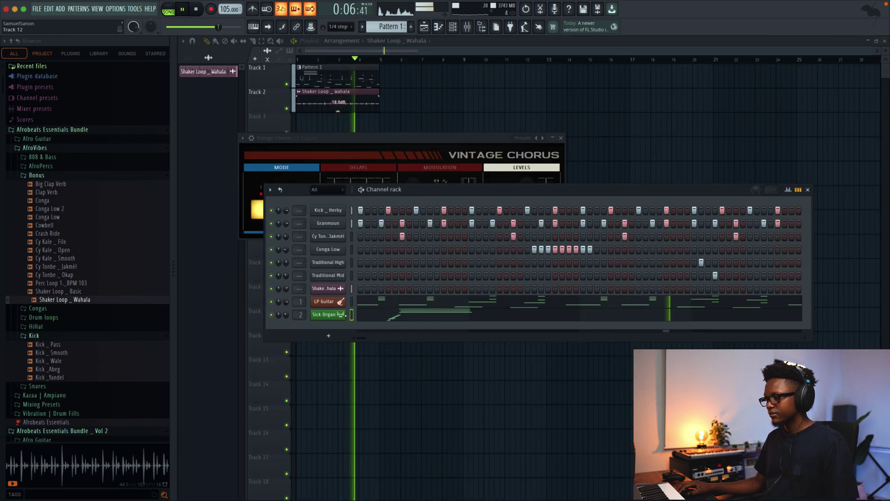
{"action": "key", "text": "space"}
{"action": "key", "text": "F4"}
Clone the Sick Organ channel and load the 70s Ballad preset on the copy
{"action": "right_click", "coordinate": [327, 315]}
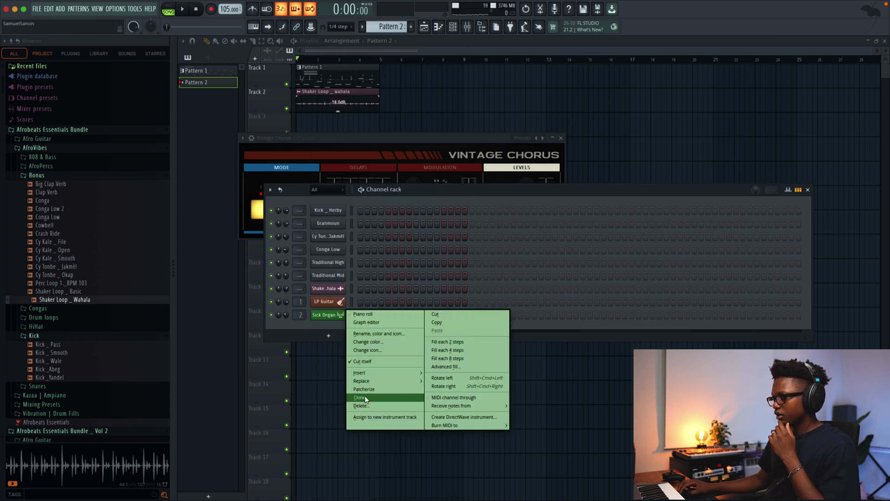
{"action": "left_click", "coordinate": [361, 397]}
{"action": "right_click", "coordinate": [510, 7]}
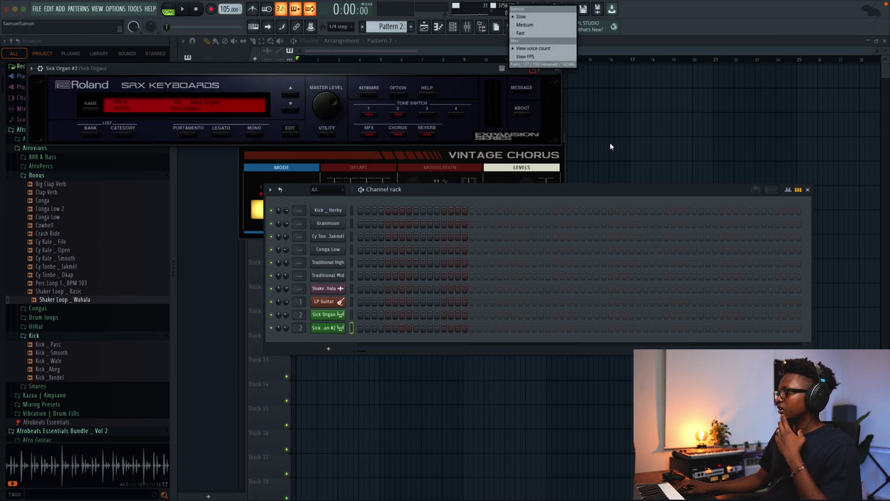
{"action": "left_click", "coordinate": [539, 69]}
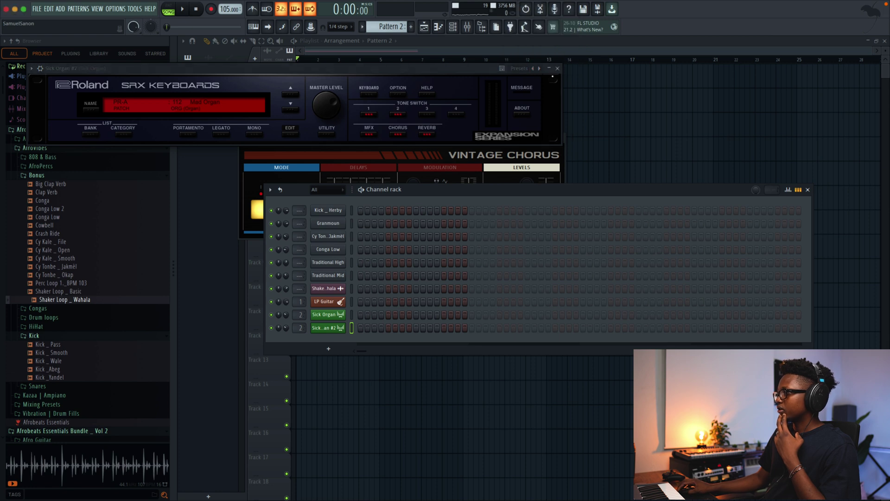
{"action": "left_click", "coordinate": [540, 68]}
{"action": "left_click", "coordinate": [558, 75]}
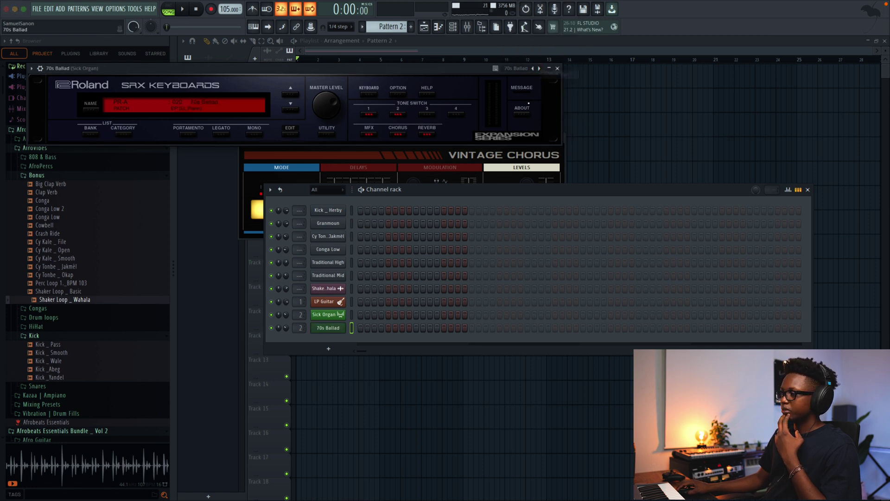
Open the 70s Ballad channel in the piano roll
{"action": "scroll", "coordinate": [300, 327], "scroll_direction": "down", "scroll_amount": 1}
{"action": "scroll", "coordinate": [300, 327], "scroll_direction": "down", "scroll_amount": 1}
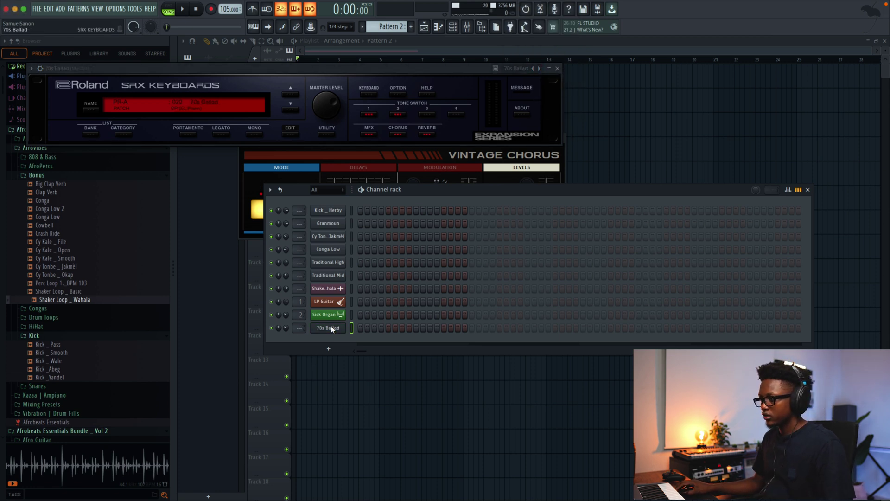
{"action": "right_click", "coordinate": [344, 325]}
{"action": "key", "text": "Escape"}
{"action": "scroll", "coordinate": [377, 27], "scroll_direction": "up", "scroll_amount": 1}
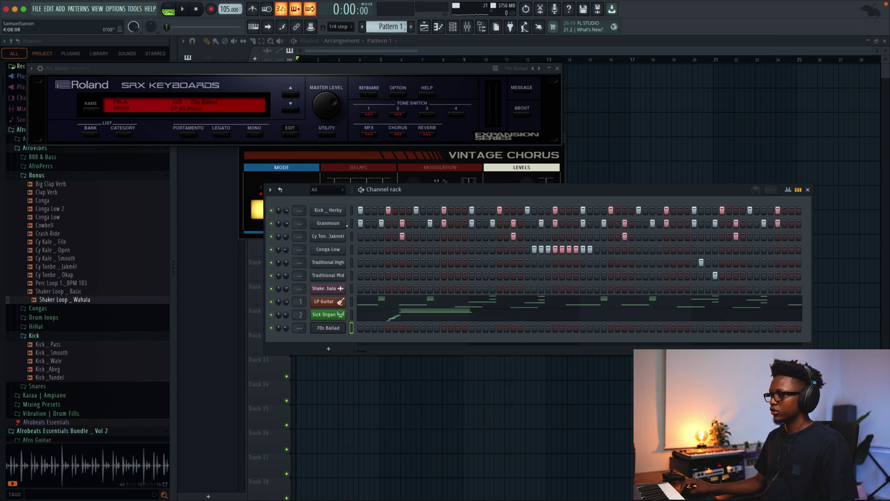
{"action": "right_click", "coordinate": [344, 323]}
{"action": "left_click", "coordinate": [362, 328]}
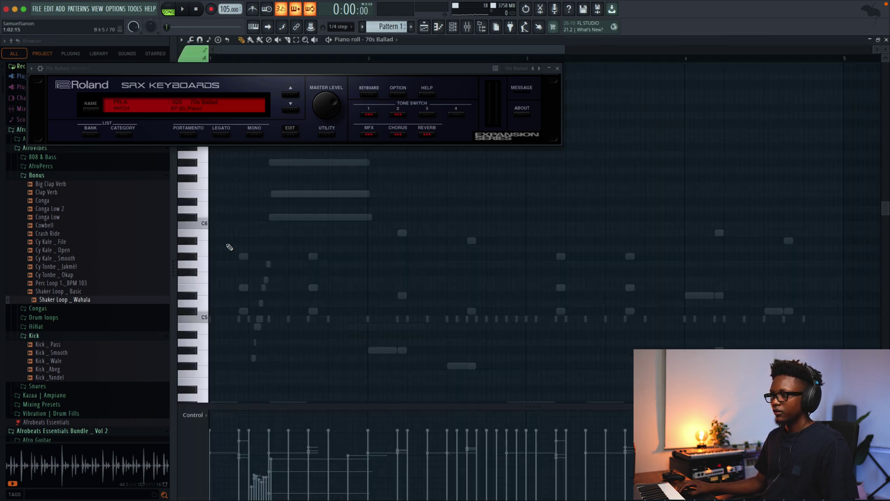
Draw a three-note chord from D#6 at the bar start and drop it one octave
{"action": "scroll", "coordinate": [237, 244], "scroll_direction": "up", "scroll_amount": 1}
{"action": "left_click", "coordinate": [213, 334]}
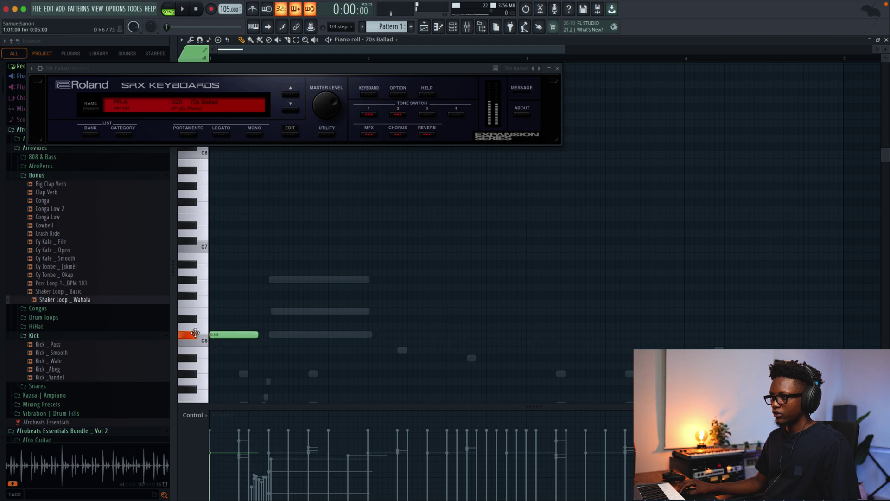
{"action": "left_click_drag", "start_coordinate": [224, 312], "coordinate": [204, 310]}
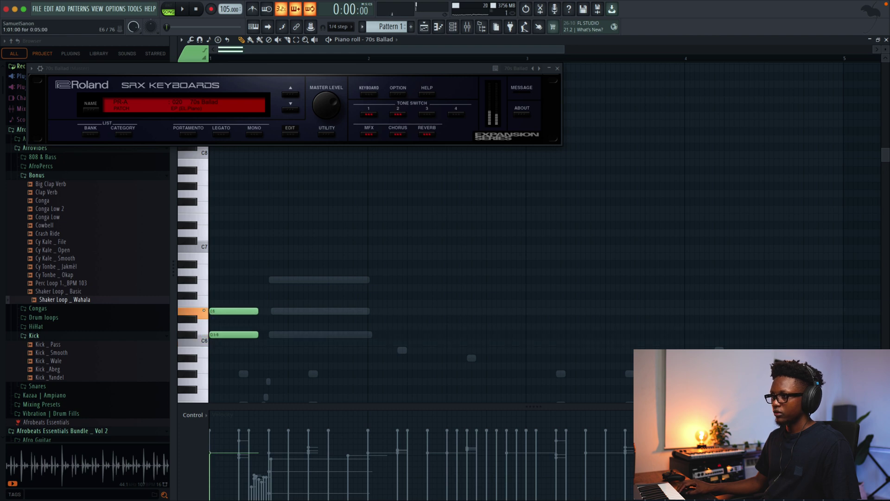
{"action": "left_click", "coordinate": [211, 280]}
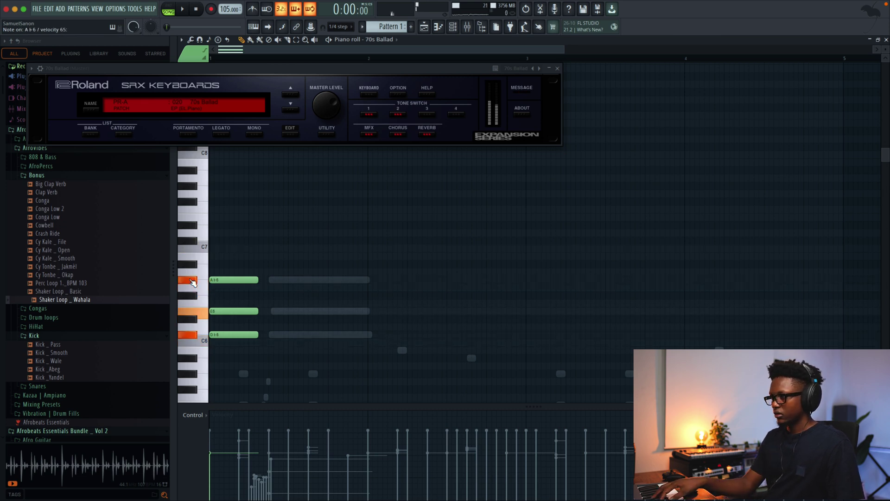
{"action": "key", "text": "ctrl+Down"}
{"action": "scroll", "coordinate": [193, 283], "scroll_direction": "down", "scroll_amount": 2}
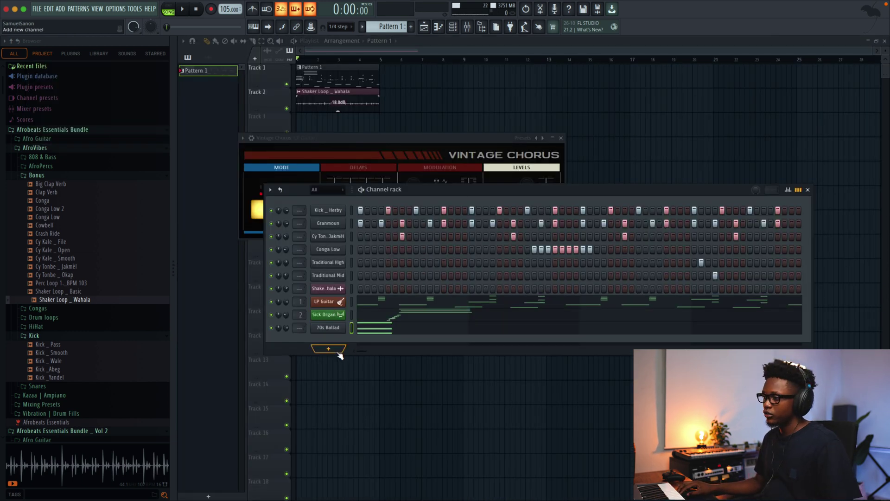
{"action": "left_click", "coordinate": [339, 351]}
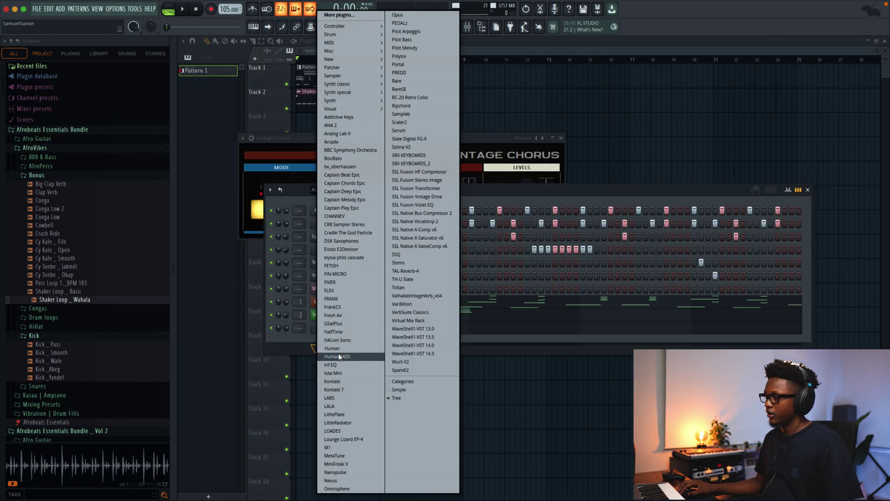
Load Duets.nki into a new Kontakt 7 channel and choose the James World snapshot
{"action": "left_click", "coordinate": [360, 391]}
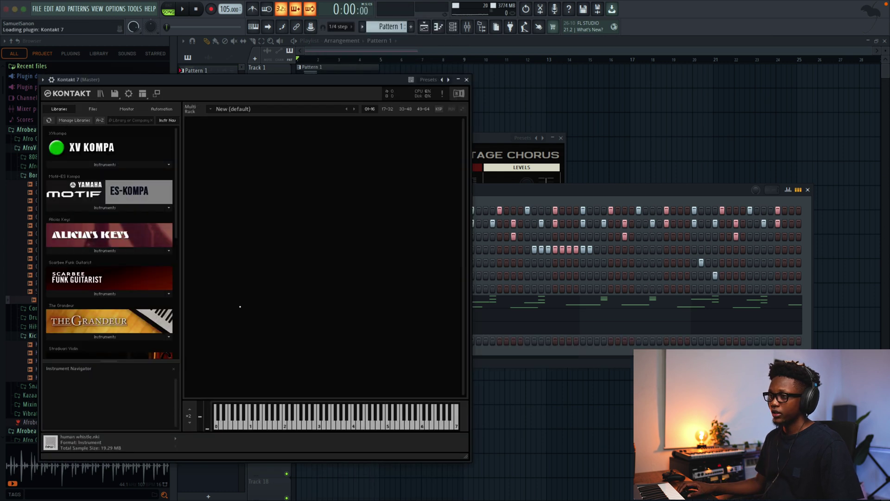
{"action": "scroll", "coordinate": [104, 299], "scroll_direction": "down", "scroll_amount": 5}
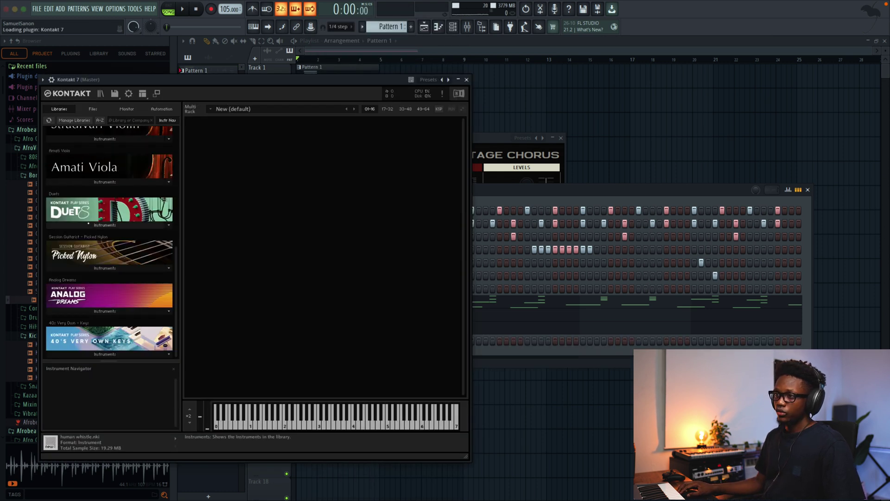
{"action": "left_click", "coordinate": [81, 224]}
{"action": "left_click_drag", "start_coordinate": [58, 236], "coordinate": [305, 234]}
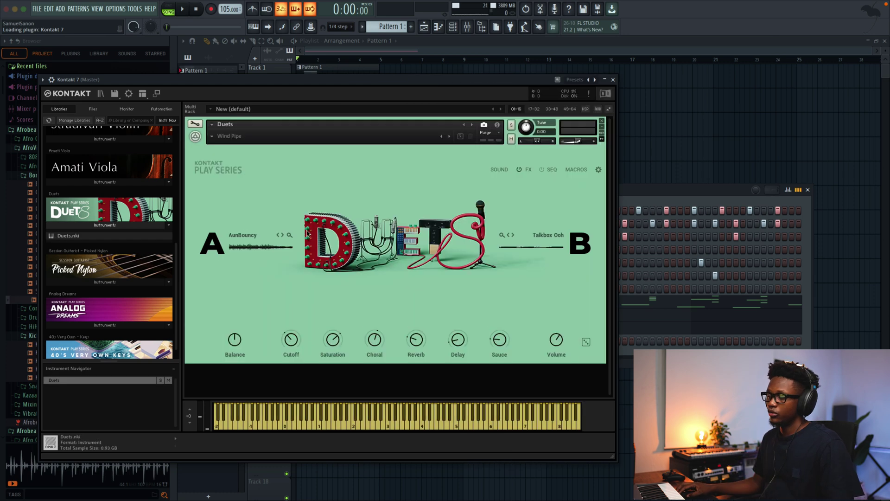
{"action": "left_click", "coordinate": [211, 137]}
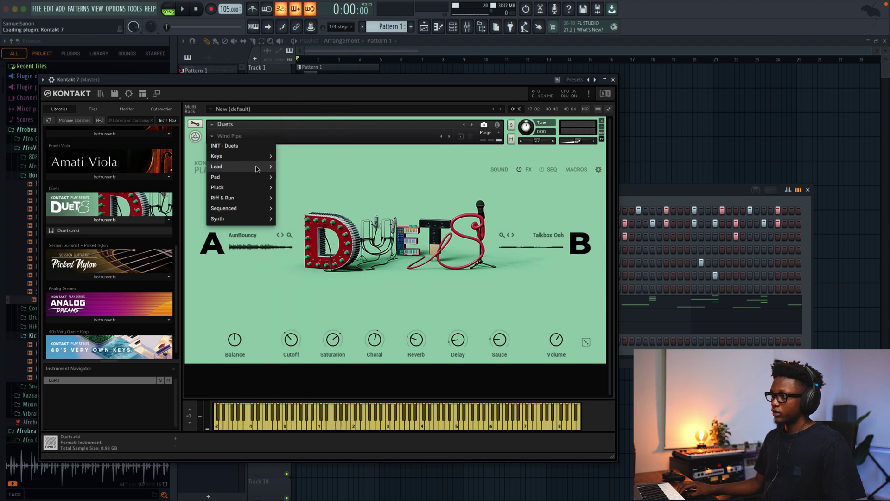
{"action": "mouse_move", "coordinate": [256, 169]}
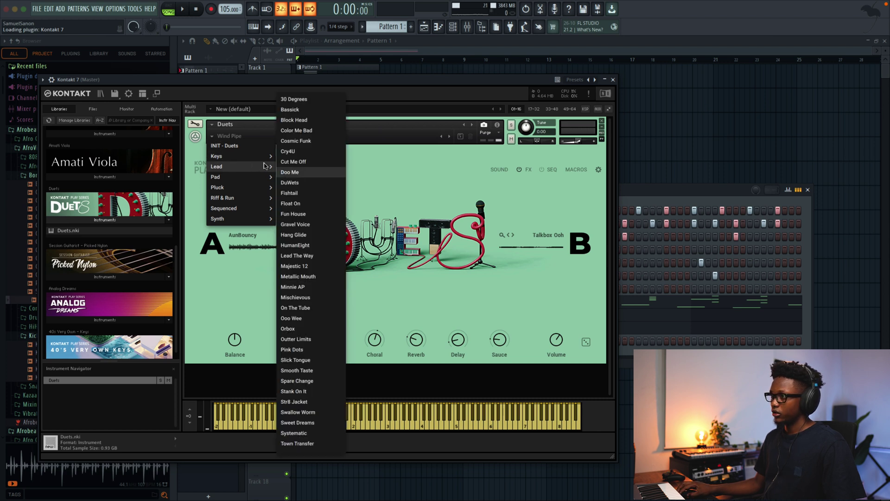
{"action": "left_click", "coordinate": [312, 208]}
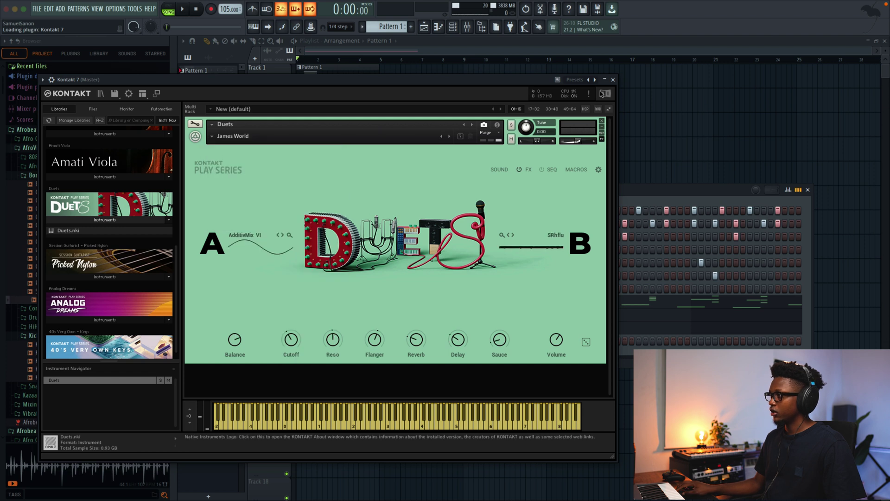
{"action": "left_click", "coordinate": [613, 79]}
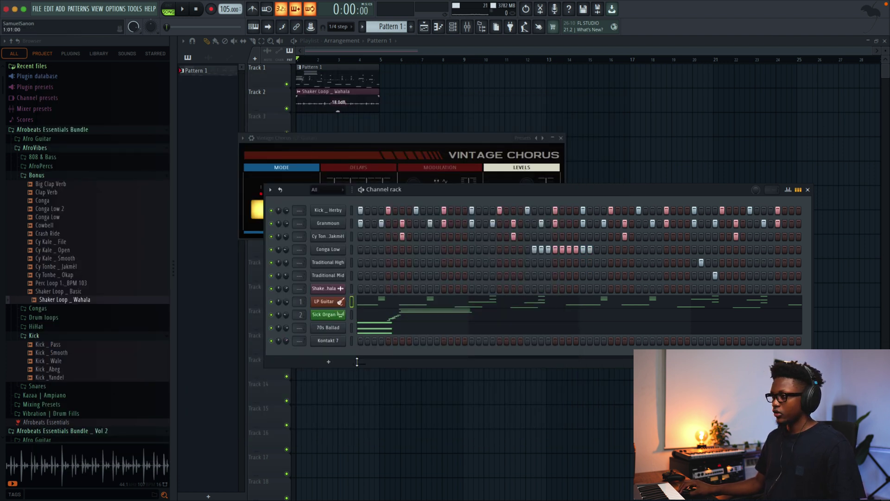
Paste the guitar notes into Kontakt 7, delete the low notes, and shift everything about three steps earlier
{"action": "left_click", "coordinate": [352, 341]}
{"action": "key", "text": "ctrl+v"}
{"action": "left_click", "coordinate": [371, 343]}
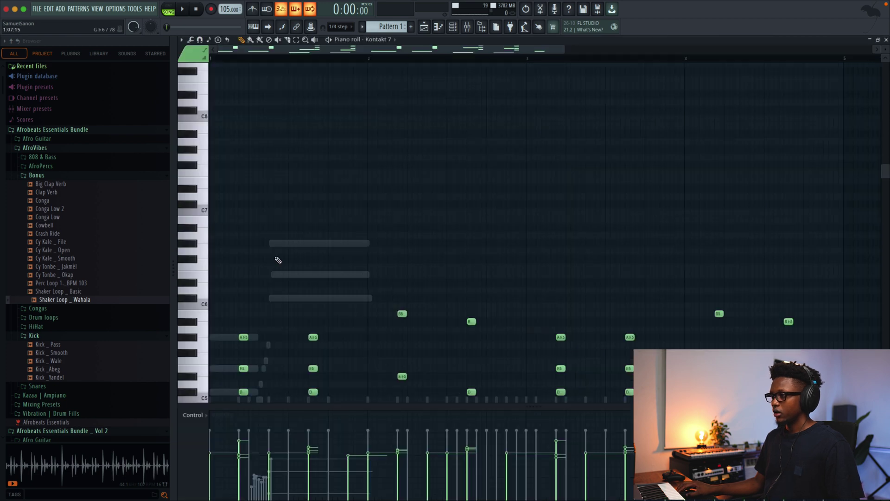
{"action": "scroll", "coordinate": [316, 136], "scroll_direction": "down", "scroll_amount": 5}
{"action": "left_click_drag", "start_coordinate": [229, 311], "coordinate": [277, 389]}
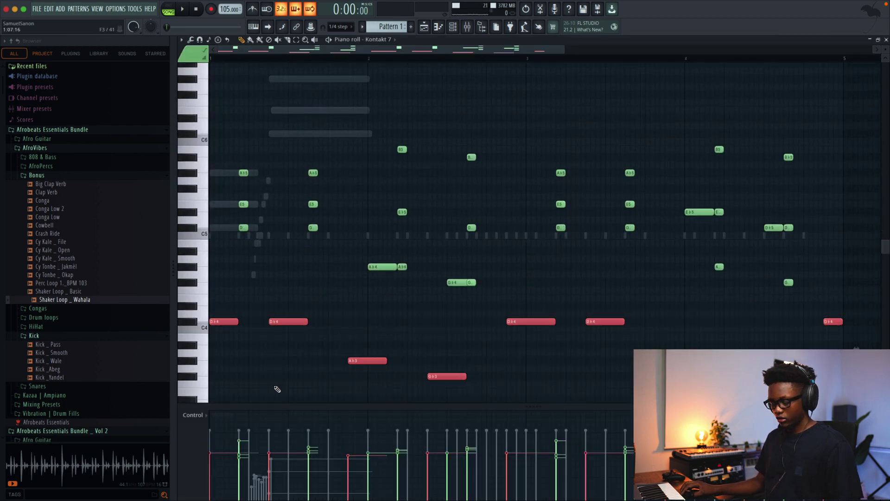
{"action": "key", "text": "Delete"}
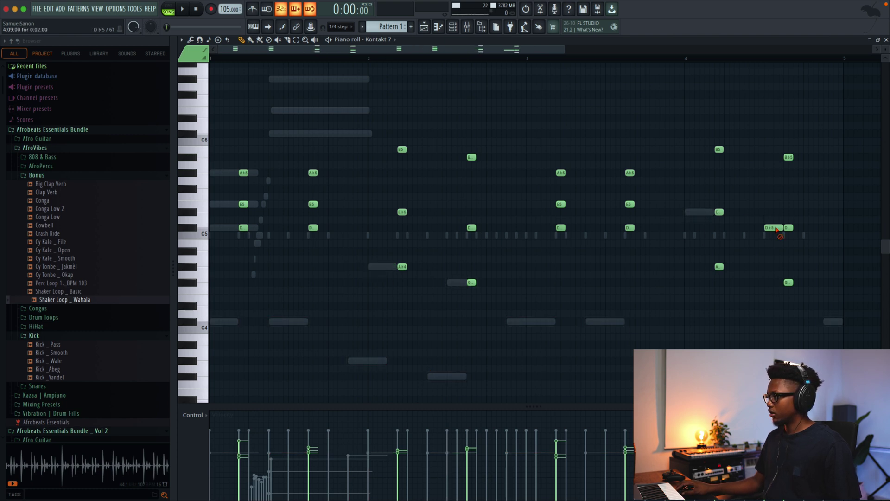
{"action": "key", "text": "ctrl+a"}
{"action": "left_click_drag", "start_coordinate": [249, 175], "coordinate": [219, 175]}
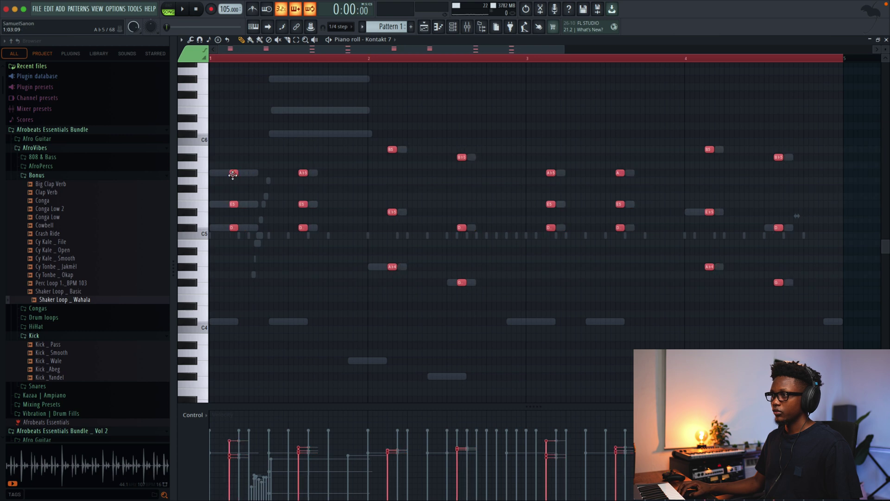
Drop the B5 and B♭5 pairs an octave, erase the late D5/E5 notes, and make everything legato
{"action": "left_click_drag", "start_coordinate": [337, 138], "coordinate": [459, 185]}
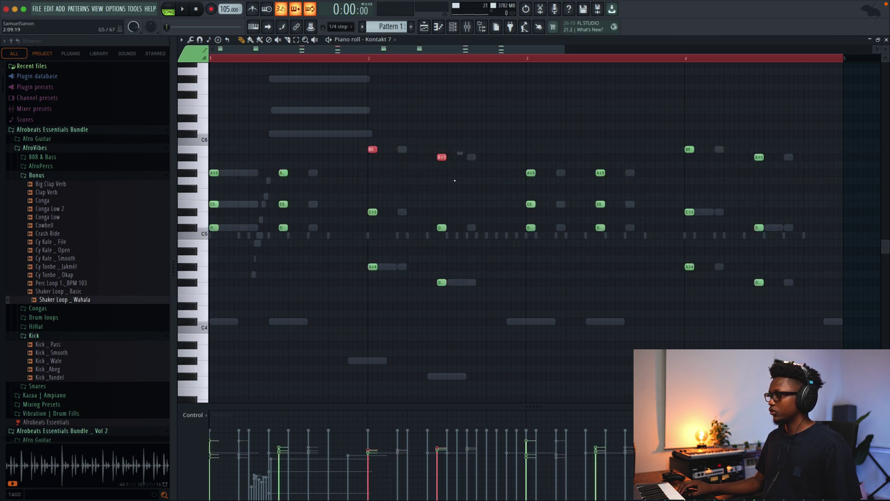
{"action": "left_click_drag", "start_coordinate": [617, 138], "coordinate": [774, 153]}
{"action": "key", "text": "ctrl+Down"}
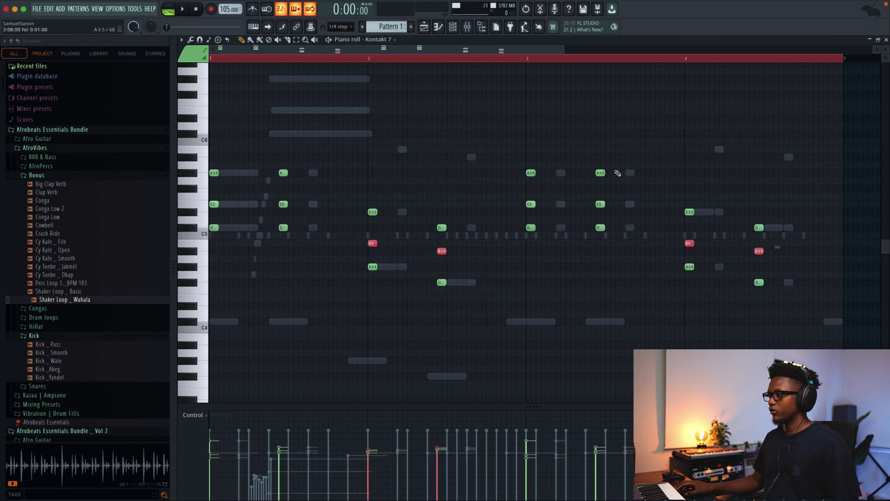
{"action": "left_click", "coordinate": [434, 173]}
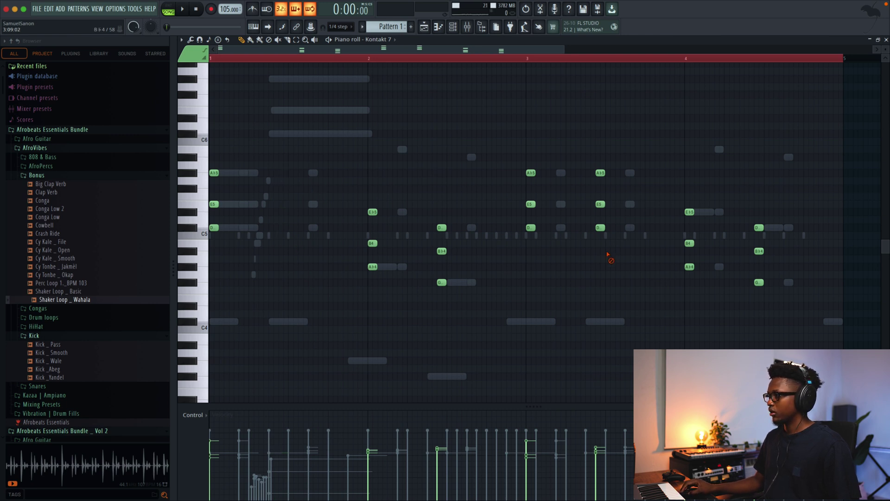
{"action": "left_click_drag", "start_coordinate": [608, 255], "coordinate": [598, 168]}
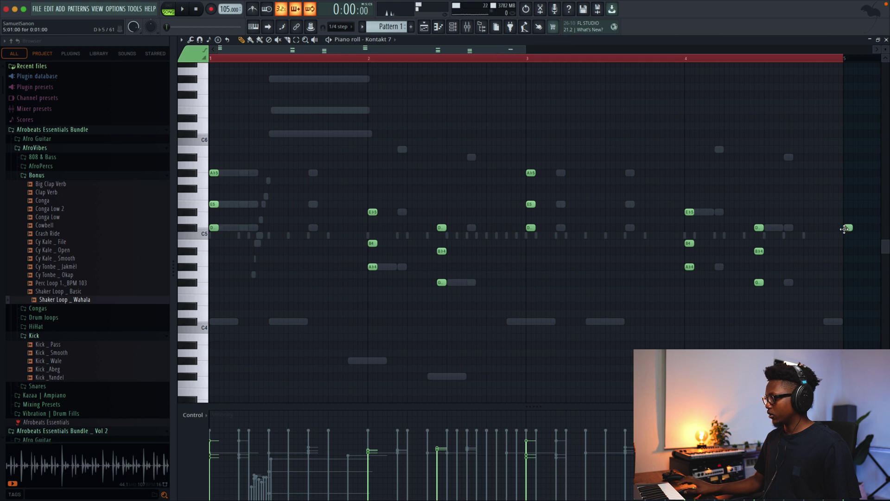
{"action": "key", "text": "ctrl+l"}
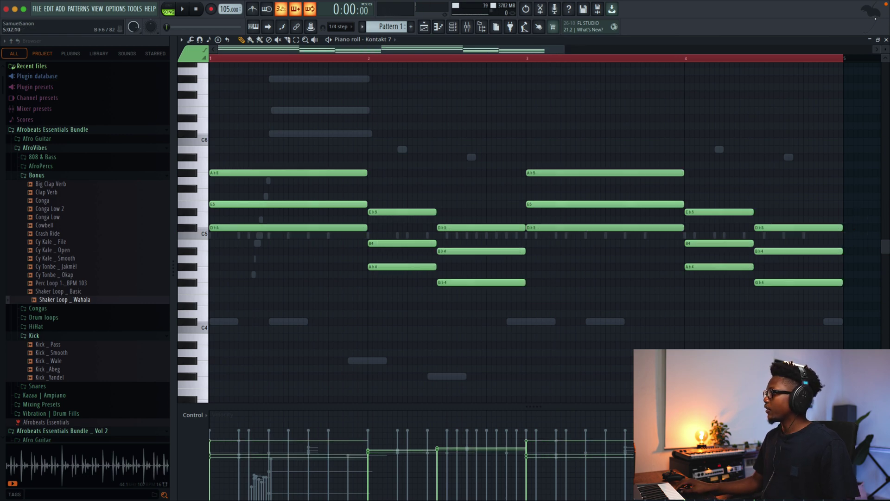
{"action": "left_click", "coordinate": [887, 40]}
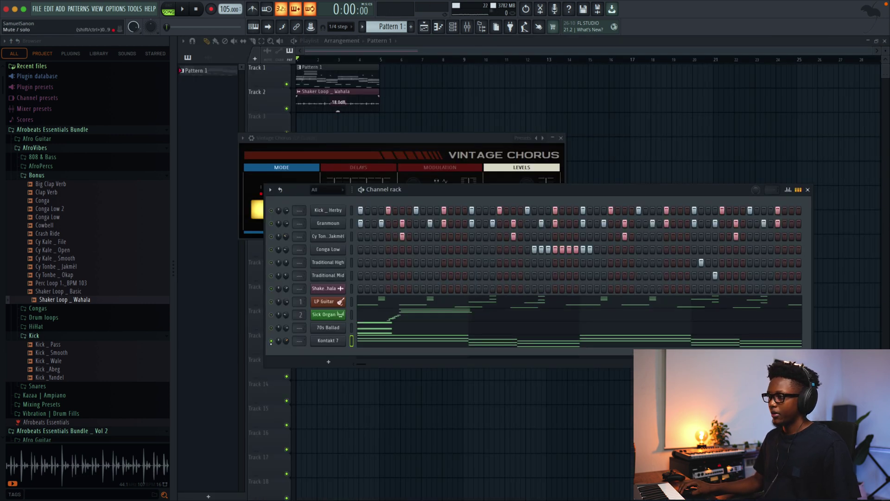
Play the pattern, comparing the Kontakt 7 chords an octave lower before restoring their original octave
{"action": "key", "text": "space"}
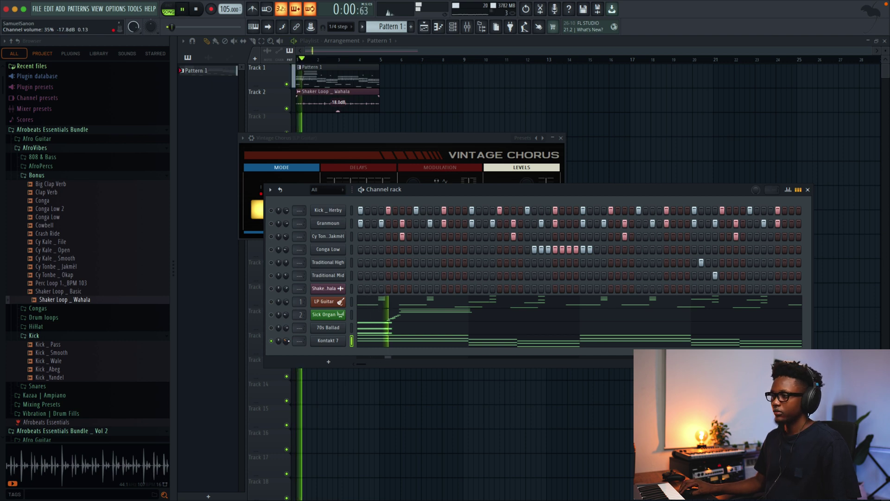
{"action": "left_click", "coordinate": [406, 345]}
{"action": "key", "text": "ctrl+Down"}
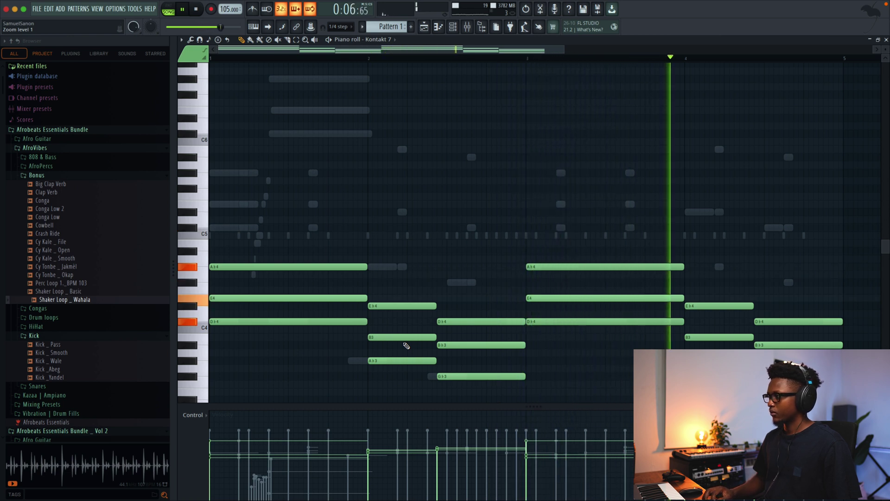
{"action": "key", "text": "ctrl+Up"}
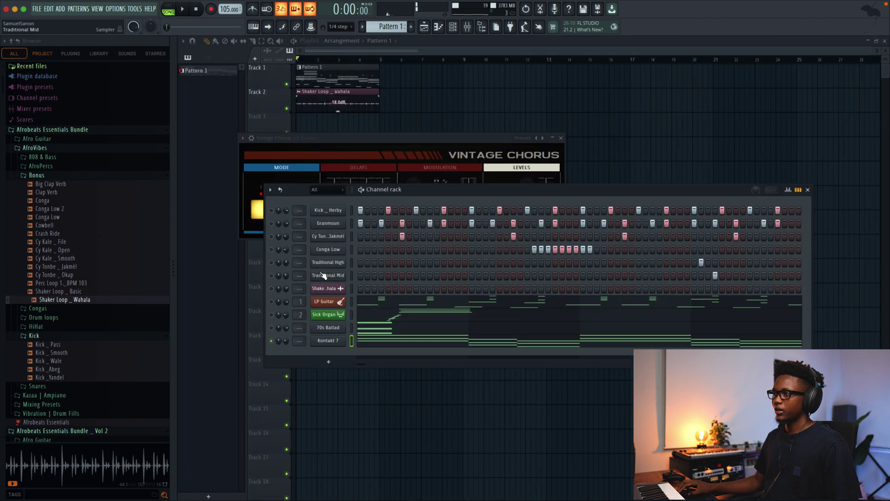
{"action": "key", "text": "space"}
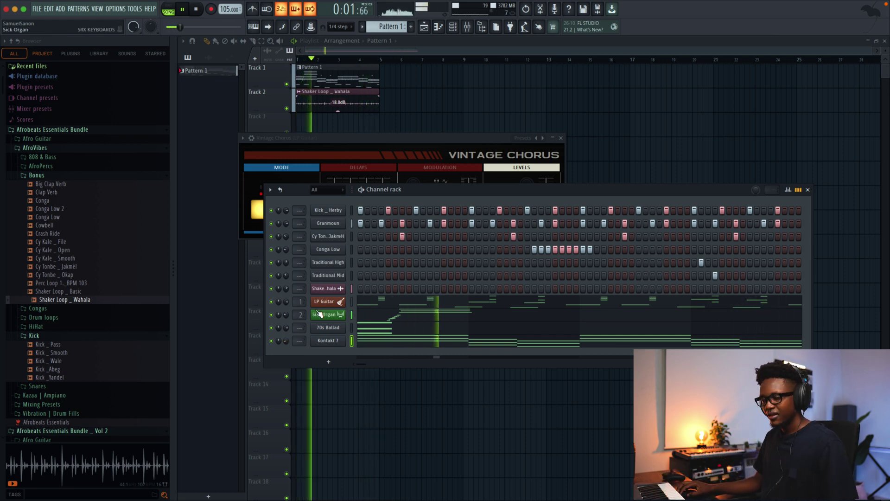
{"action": "key", "text": "space"}
{"action": "left_click", "coordinate": [332, 360]}
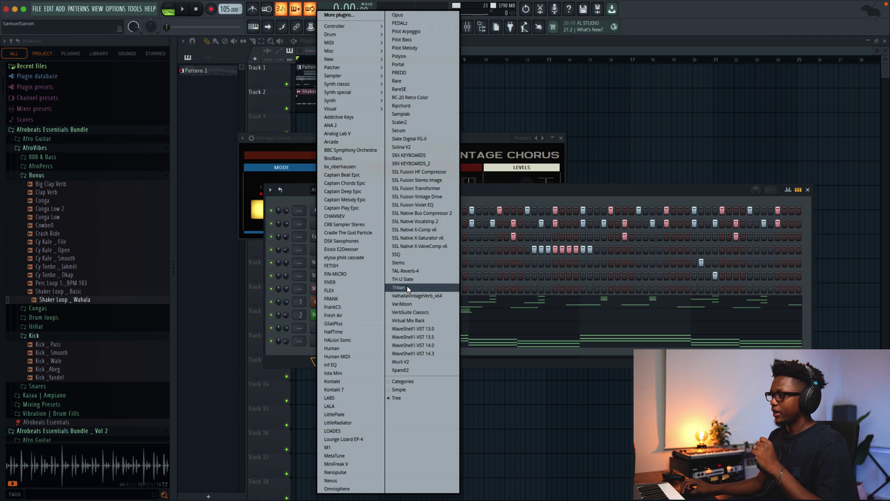
Add a Trilian channel, choose its Rnb Muted preset, and close the plugin window
{"action": "left_click", "coordinate": [410, 91]}
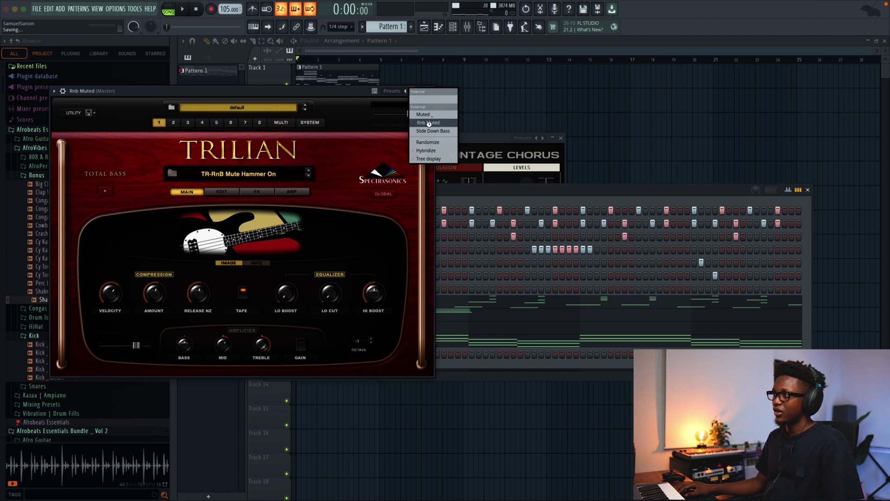
{"action": "left_click", "coordinate": [428, 91]}
{"action": "left_click", "coordinate": [427, 91]}
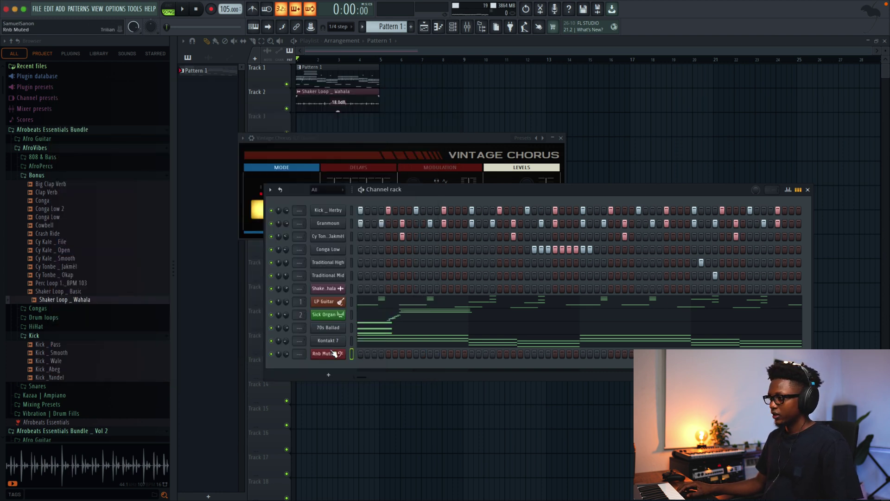
Select the eight low LP Guitar notes, D♭4 to G♭3, in its piano roll to copy them
{"action": "left_click", "coordinate": [379, 314]}
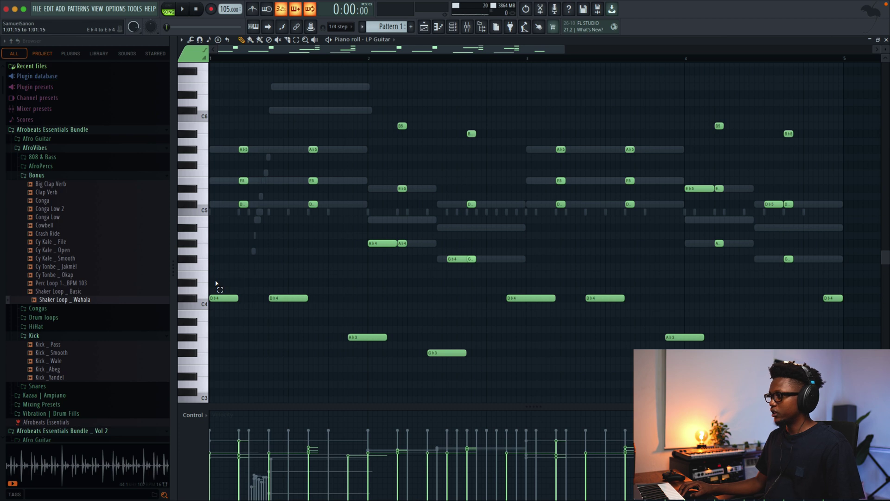
{"action": "left_click_drag", "start_coordinate": [197, 286], "coordinate": [236, 371]}
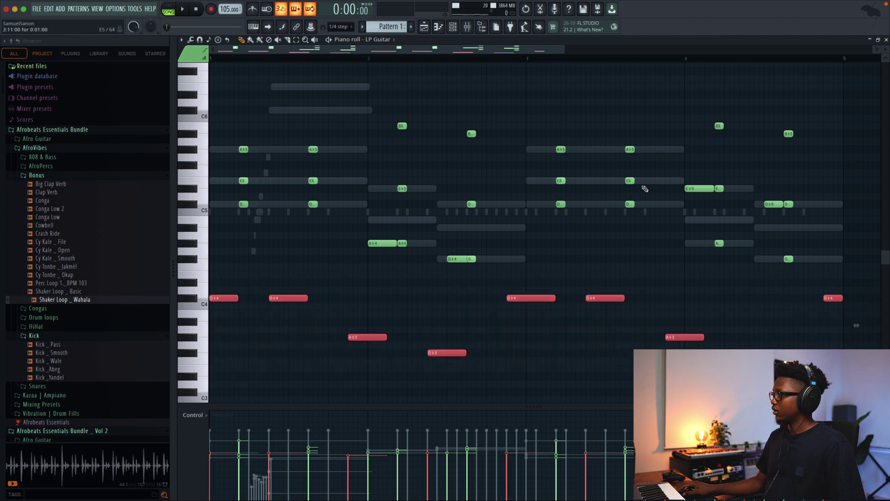
{"action": "left_click", "coordinate": [886, 40]}
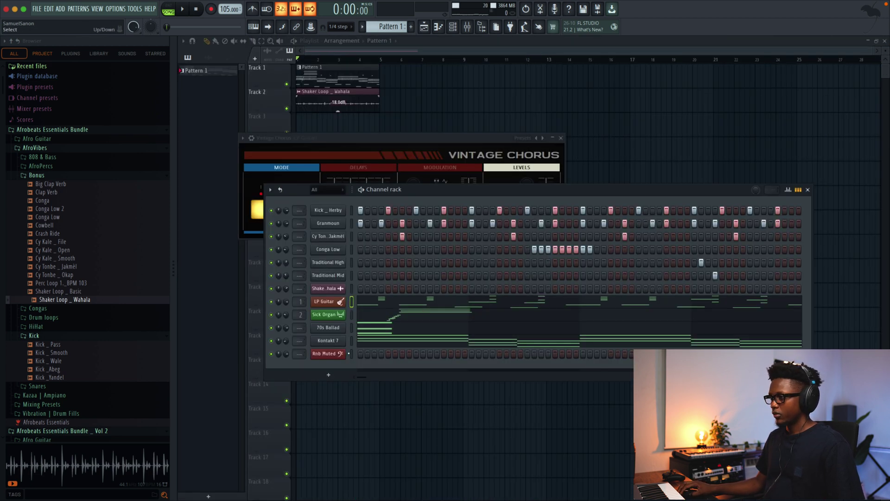
Paste the notes into Rnb Muted's piano roll, set snap to Cell, and audition the bassline
{"action": "right_click", "coordinate": [335, 356]}
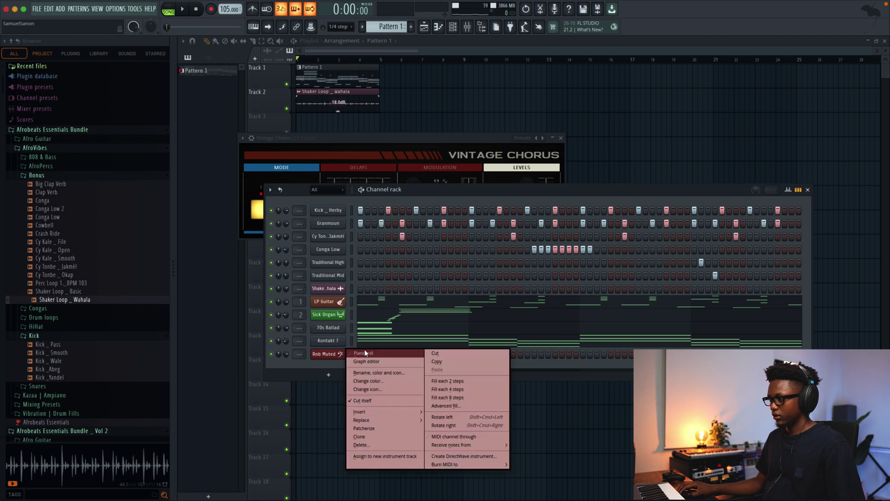
{"action": "left_click", "coordinate": [352, 352]}
{"action": "key", "text": "ctrl+v"}
{"action": "key", "text": "space"}
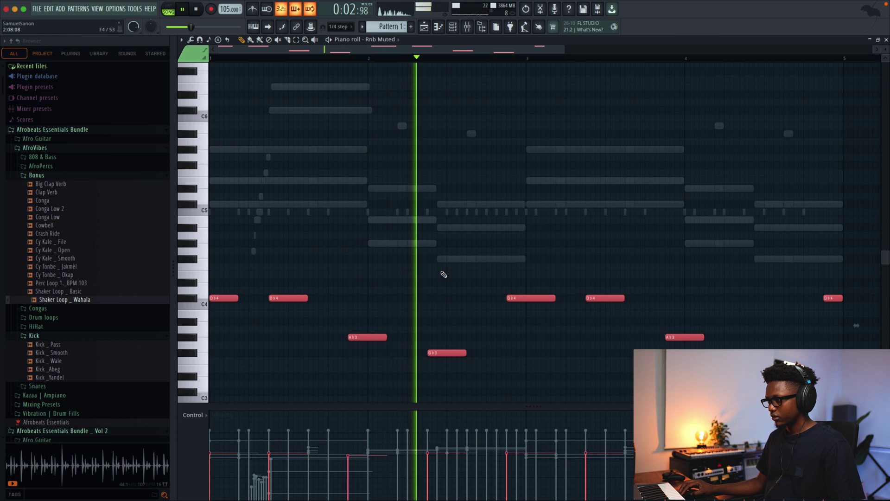
{"action": "left_click", "coordinate": [340, 26]}
{"action": "left_click", "coordinate": [336, 46]}
{"action": "key", "text": "space"}
{"action": "left_click", "coordinate": [886, 39]}
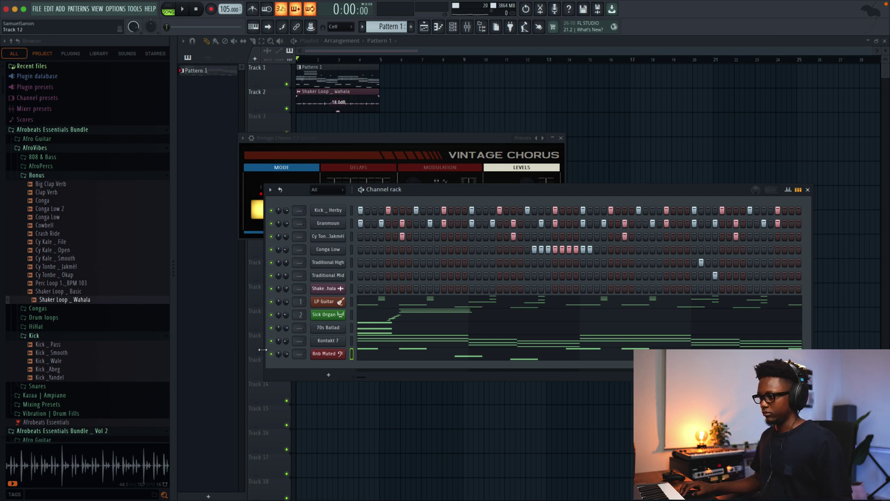
Lengthen the A♭3 bass notes in Rnb Muted's piano roll and replay the bassline
{"action": "left_click", "coordinate": [362, 354]}
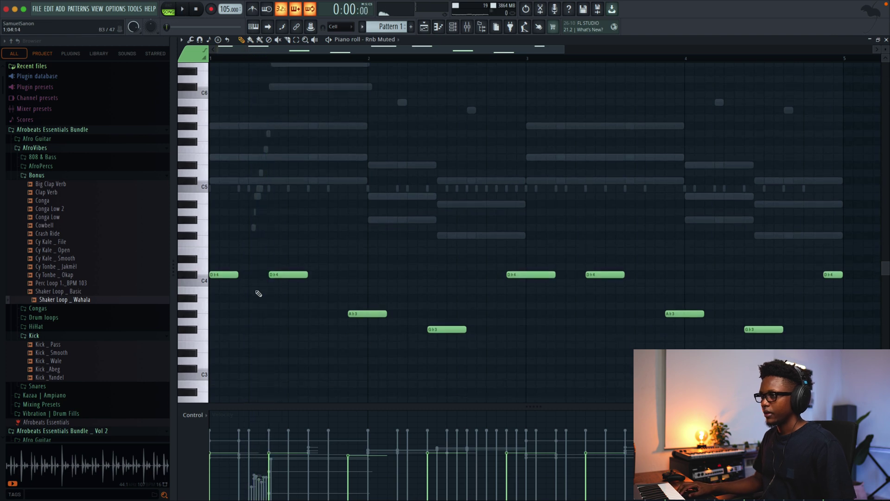
{"action": "key", "text": "space"}
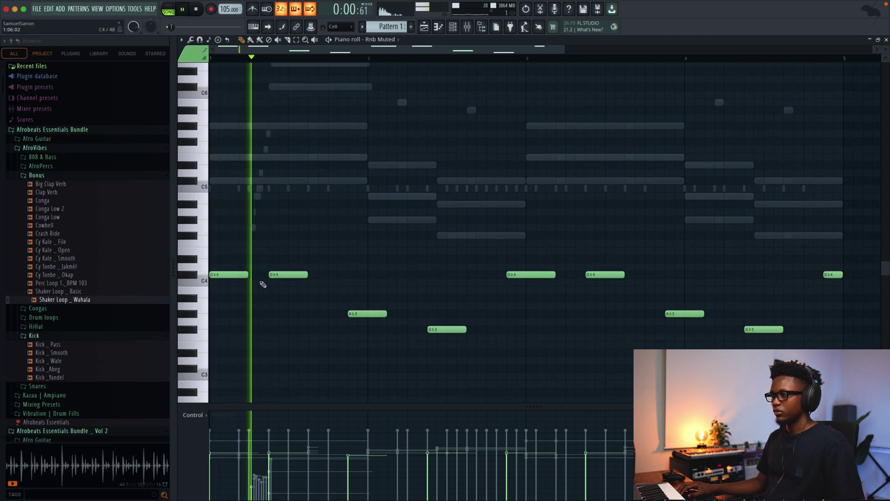
{"action": "key", "text": "space"}
{"action": "key", "text": "space"}
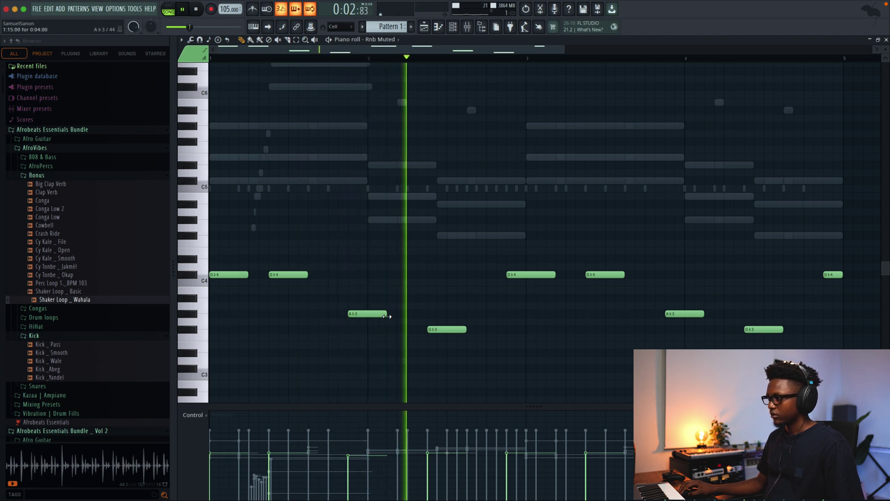
{"action": "key", "text": "space"}
{"action": "left_click_drag", "start_coordinate": [386, 313], "coordinate": [396, 314]}
{"action": "key", "text": "space"}
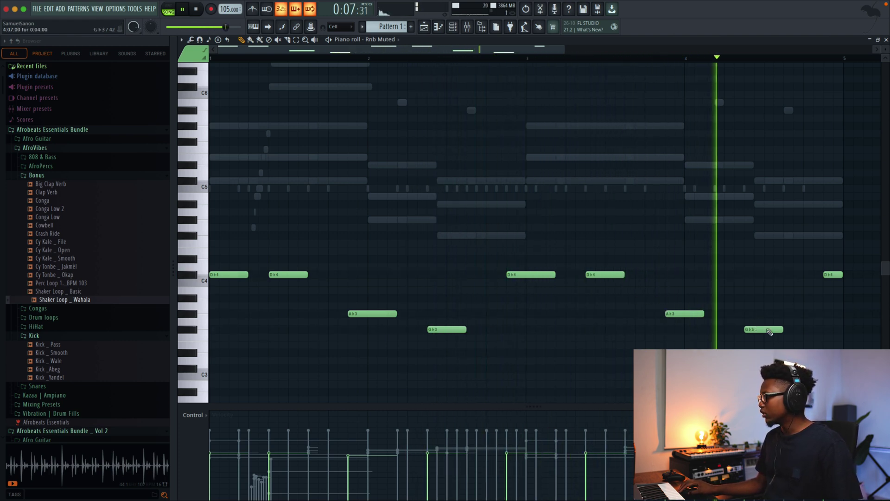
{"action": "key", "text": "space"}
{"action": "key", "text": "space"}
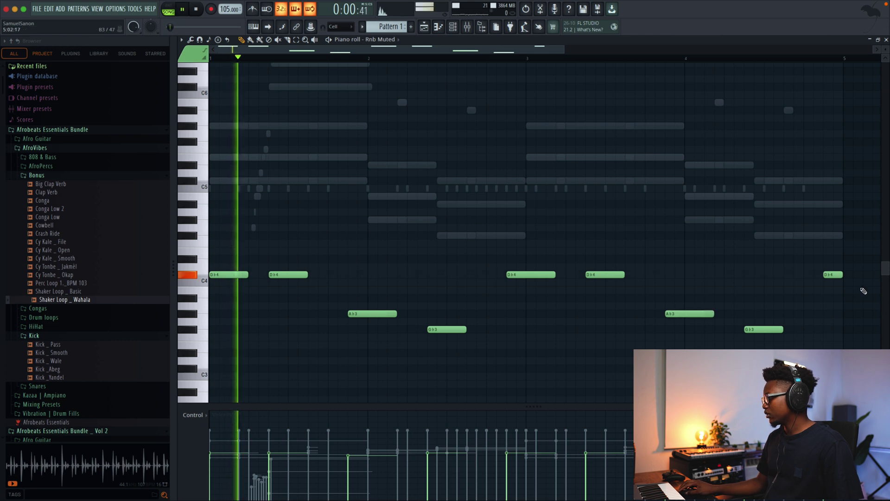
{"action": "key", "text": "space"}
{"action": "key", "text": "F7"}
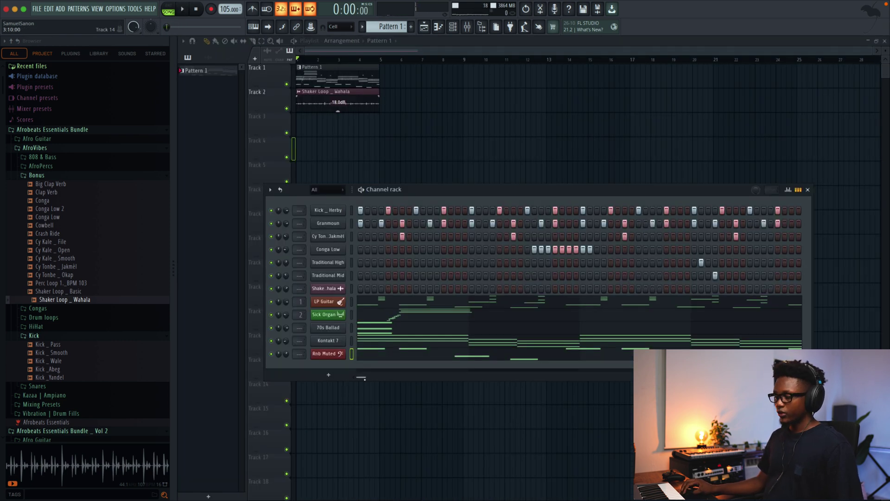
Create Pattern 2, duplicate the arrangement clips to bar 5, and place Pattern 2 on Track 3 there
{"action": "key", "text": "ctrl+z"}
{"action": "key", "text": "F4"}
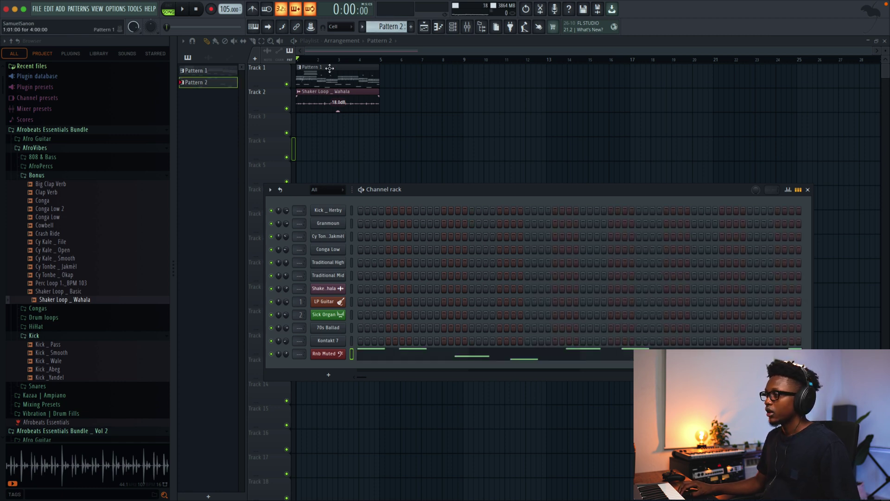
{"action": "key", "text": "F6"}
{"action": "key", "text": "ctrl+a"}
{"action": "key", "text": "ctrl+b"}
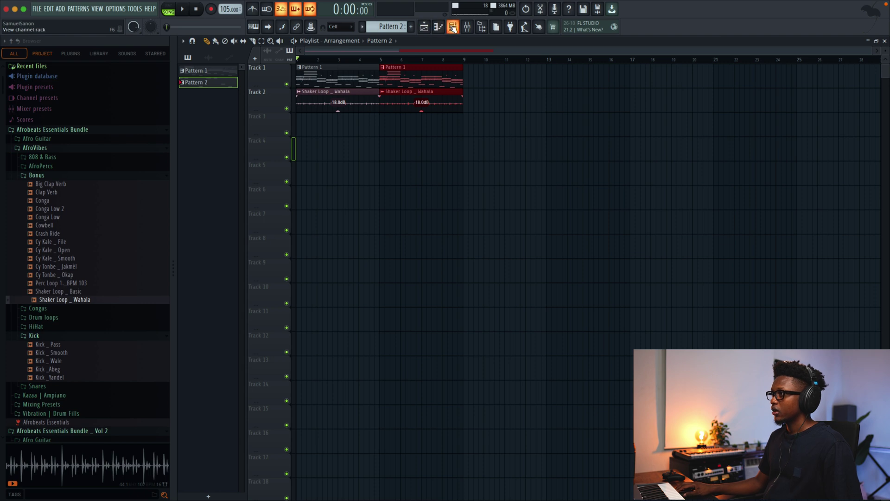
{"action": "left_click", "coordinate": [383, 130]}
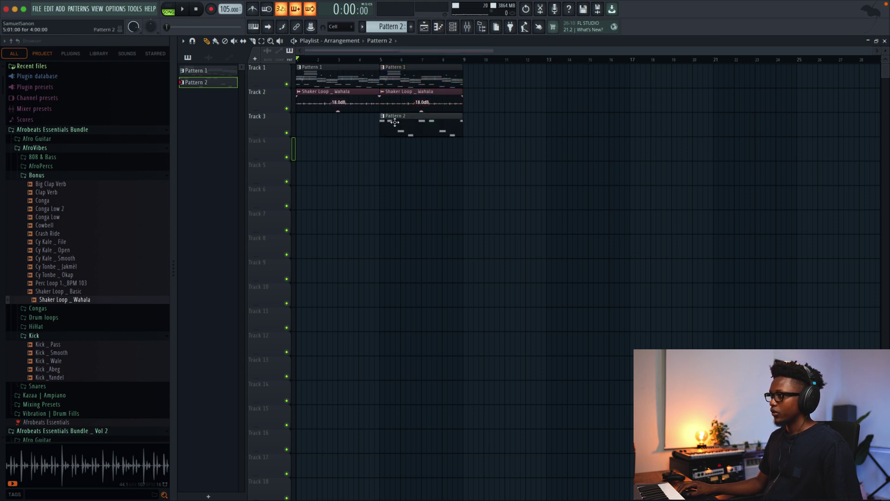
Shift all of Pattern 2's bass notes slightly later and play the result
{"action": "scroll", "coordinate": [390, 125], "scroll_direction": "up", "scroll_amount": 3}
{"action": "double_click", "coordinate": [545, 112]}
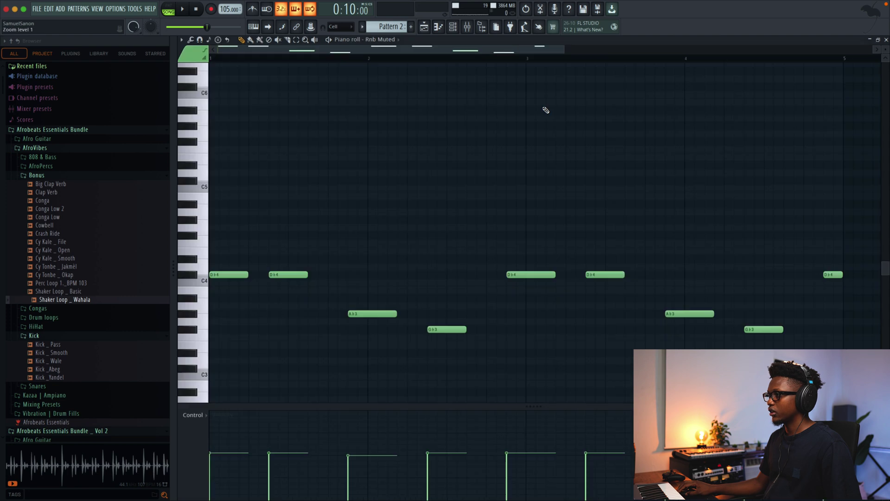
{"action": "scroll", "coordinate": [457, 178], "scroll_direction": "up", "scroll_amount": 3}
{"action": "scroll", "coordinate": [457, 177], "scroll_direction": "down", "scroll_amount": 2}
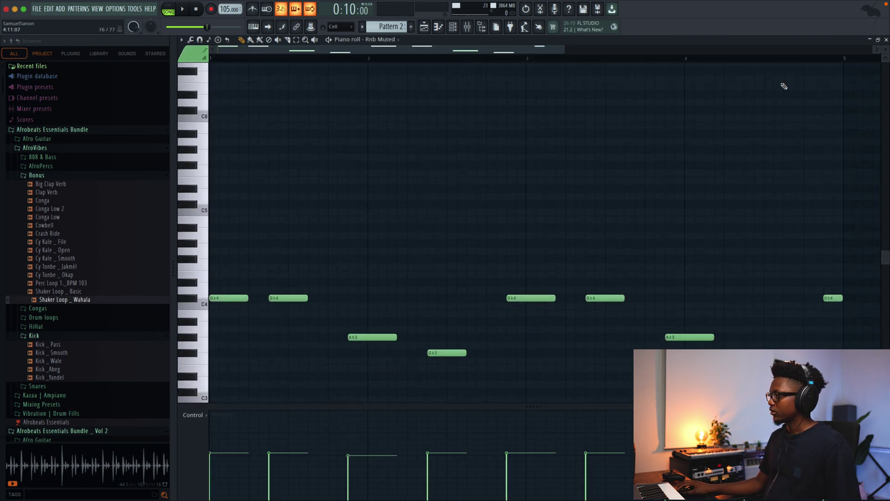
{"action": "left_click", "coordinate": [886, 40]}
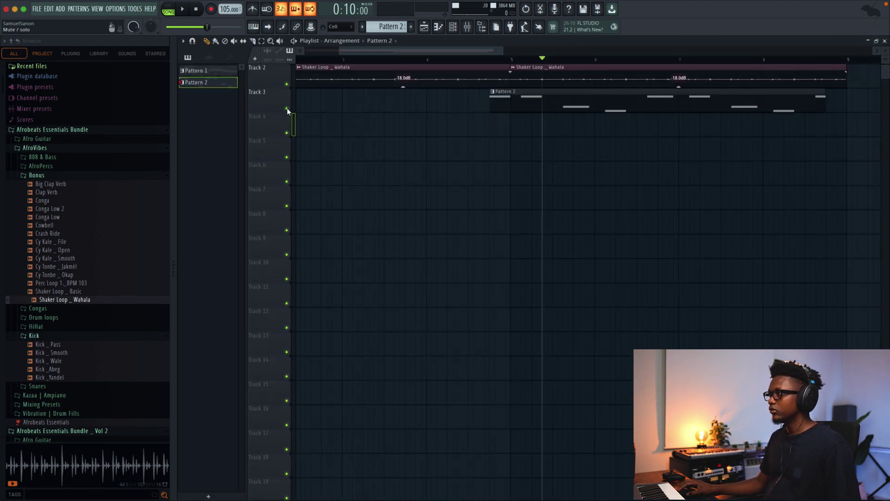
{"action": "double_click", "coordinate": [547, 107]}
{"action": "scroll", "coordinate": [426, 208], "scroll_direction": "down", "scroll_amount": 4}
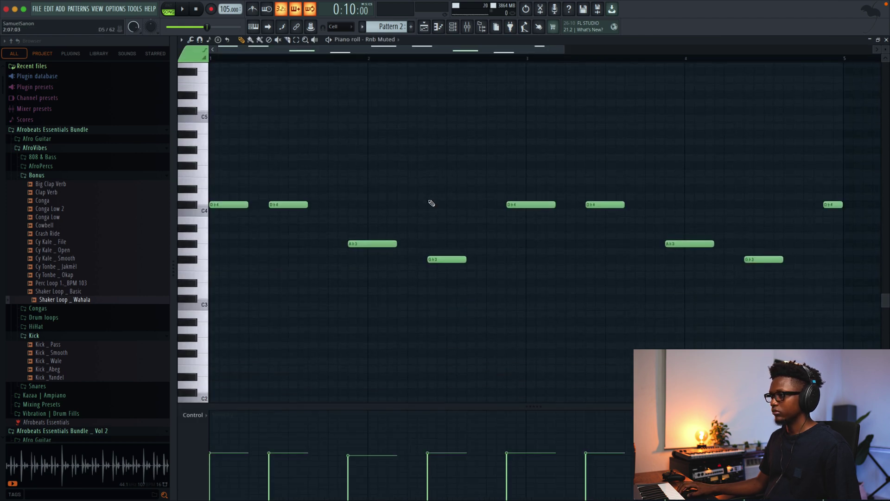
{"action": "scroll", "coordinate": [430, 201], "scroll_direction": "up", "scroll_amount": 6}
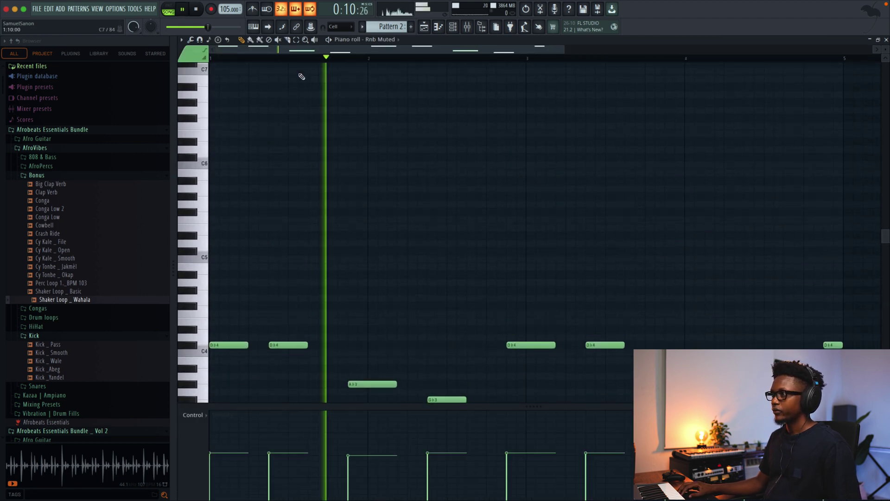
{"action": "key", "text": "ctrl+a"}
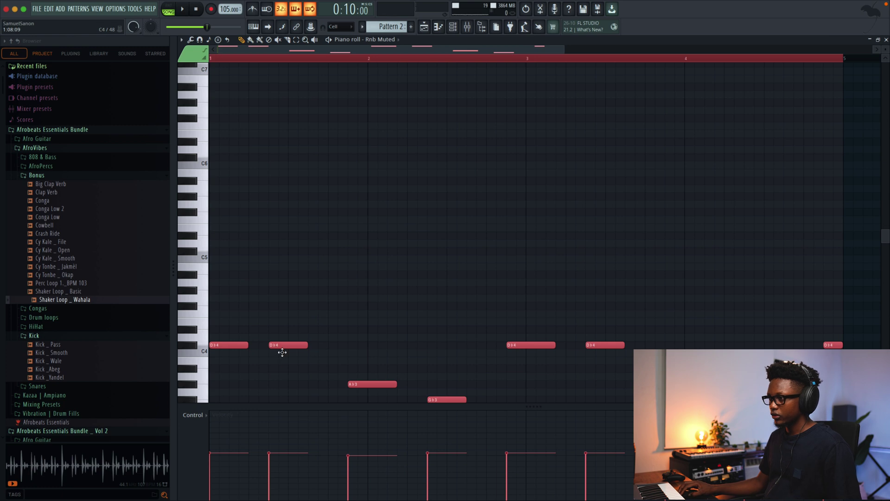
{"action": "left_click_drag", "start_coordinate": [282, 352], "coordinate": [322, 352]}
{"action": "key", "text": "space"}
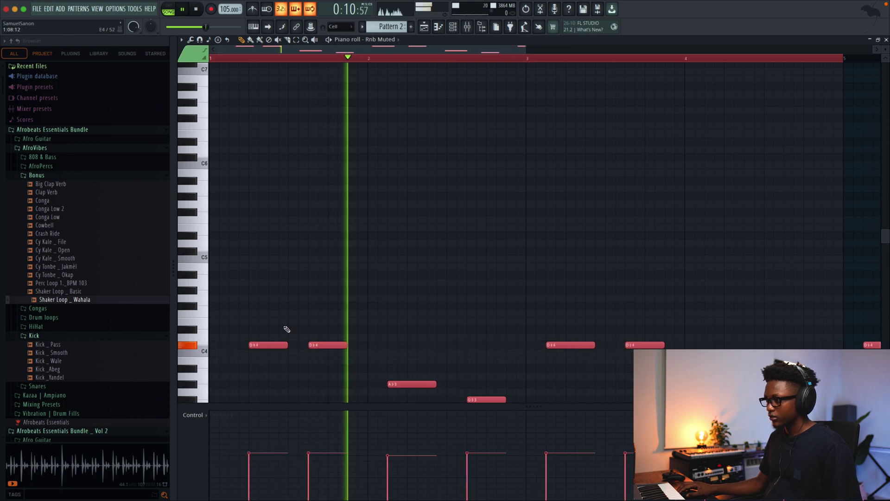
Move the first D♭4 bass note slightly earlier and lengthen it
{"action": "left_click", "coordinate": [278, 312]}
{"action": "key", "text": "space"}
{"action": "left_click_drag", "start_coordinate": [261, 344], "coordinate": [242, 345]}
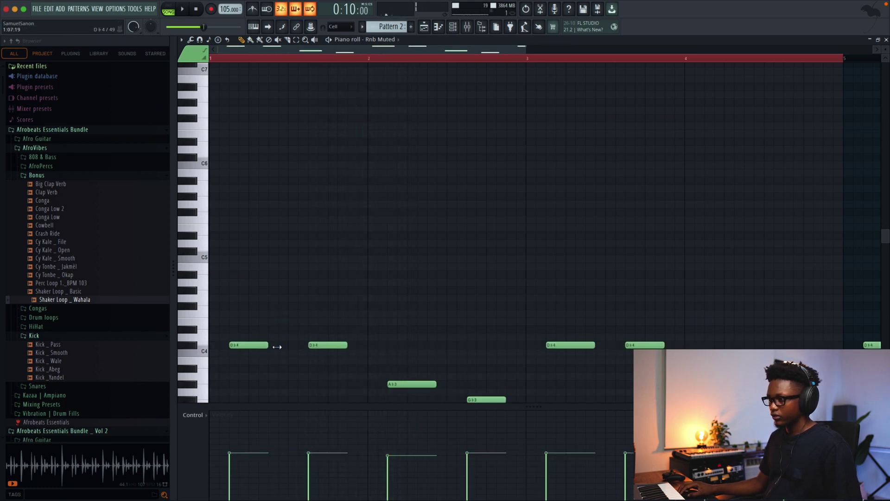
{"action": "key", "text": "space"}
{"action": "key", "text": "space"}
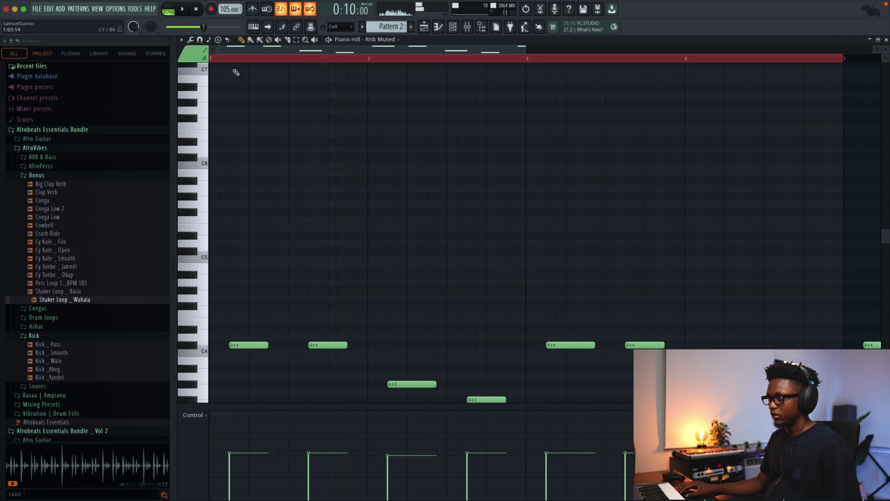
{"action": "key", "text": "space"}
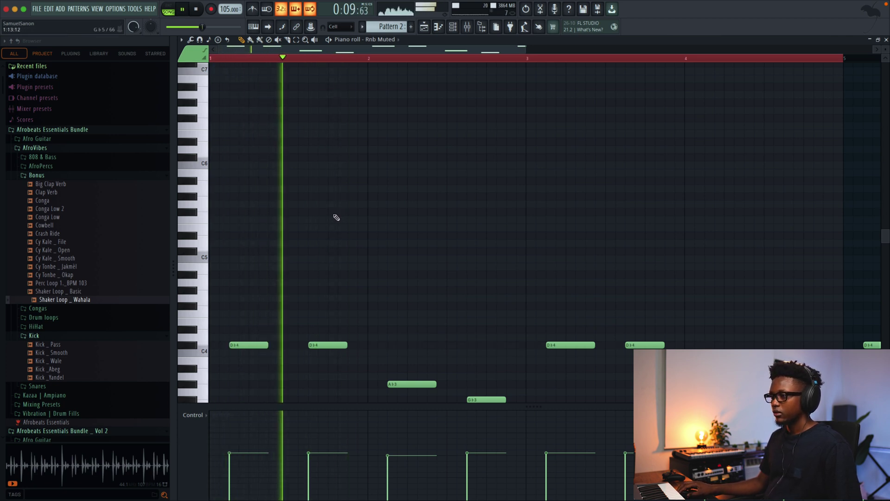
{"action": "left_click_drag", "start_coordinate": [268, 345], "coordinate": [279, 345]}
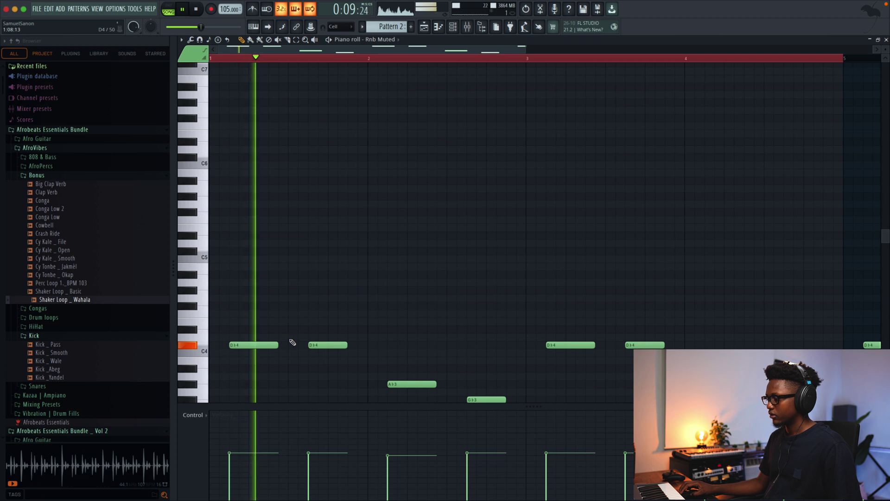
{"action": "scroll", "coordinate": [437, 248], "scroll_direction": "down", "scroll_amount": 2}
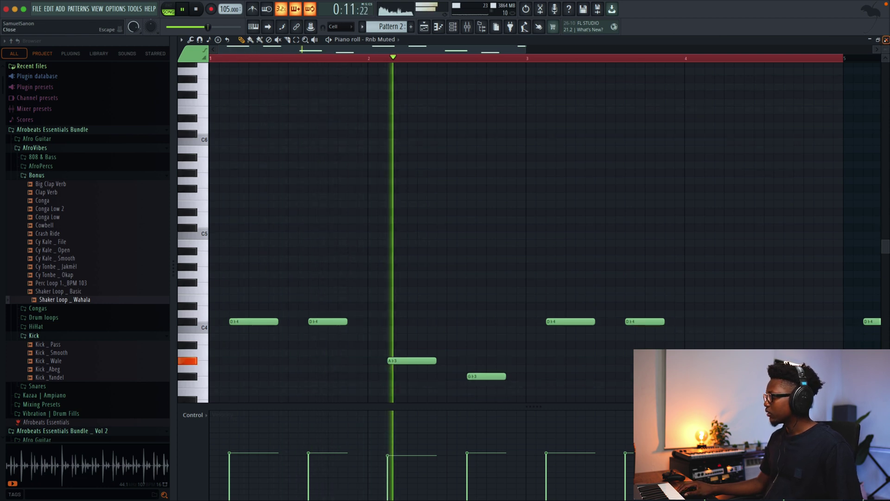
Trim Track 3's Pattern 2 clip to end at bar 9 and play the arrangement
{"action": "key", "text": "F5"}
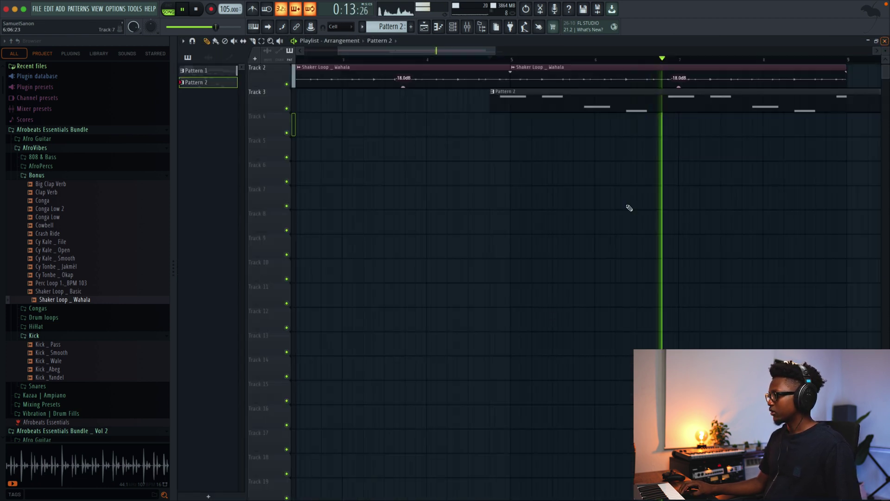
{"action": "scroll", "coordinate": [621, 183], "scroll_direction": "up", "scroll_amount": 1}
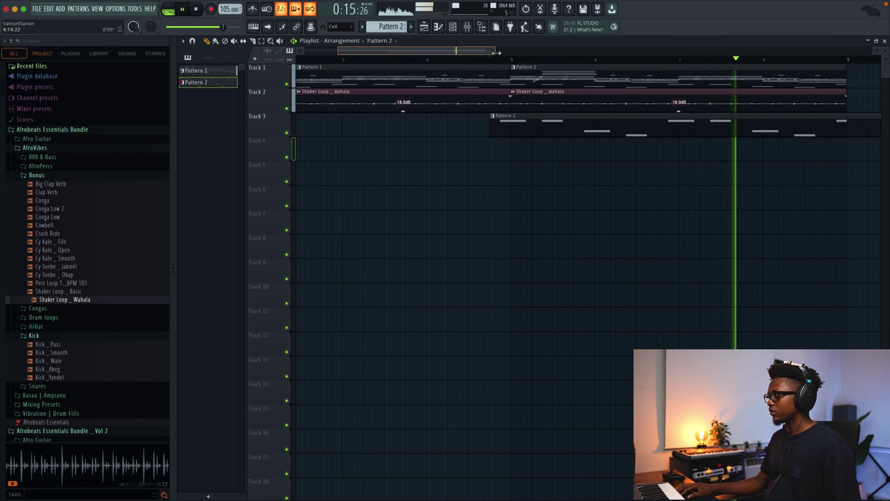
{"action": "scroll", "coordinate": [638, 115], "scroll_direction": "down", "scroll_amount": 2}
{"action": "left_click_drag", "start_coordinate": [637, 120], "coordinate": [601, 121]}
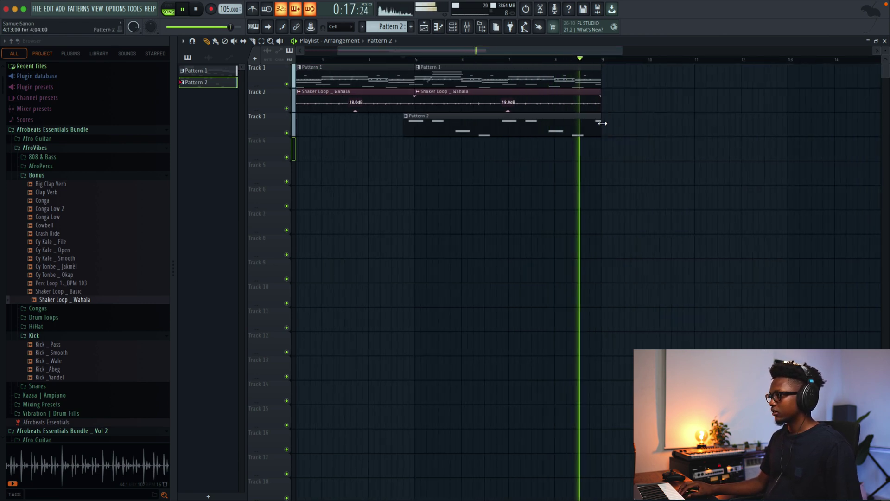
{"action": "key", "text": "space"}
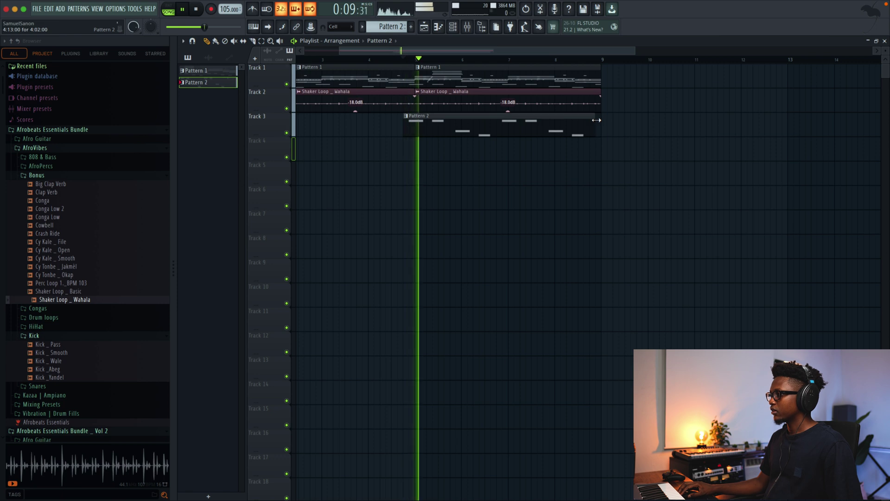
{"action": "double_click", "coordinate": [596, 124]}
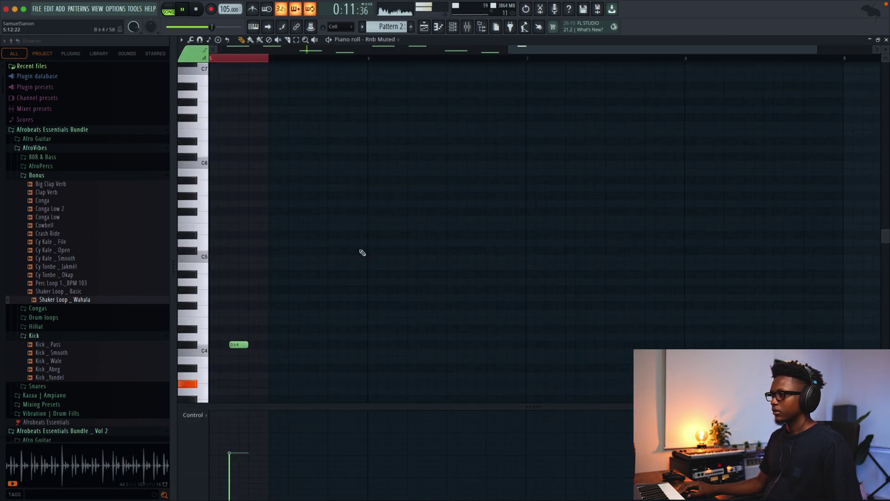
{"action": "left_click", "coordinate": [886, 39]}
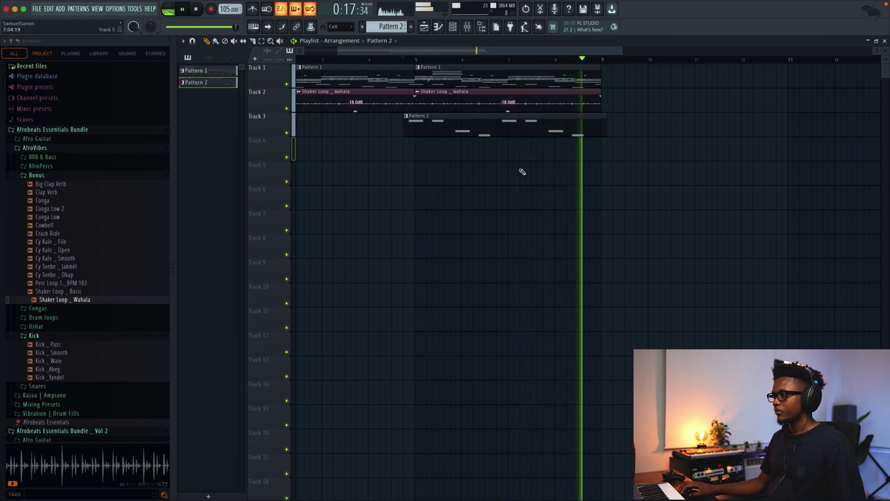
In Pattern 1, select and copy the three lowest LP Guitar notes
{"action": "scroll", "coordinate": [496, 124], "scroll_direction": "down", "scroll_amount": 2}
{"action": "scroll", "coordinate": [487, 124], "scroll_direction": "up", "scroll_amount": 2}
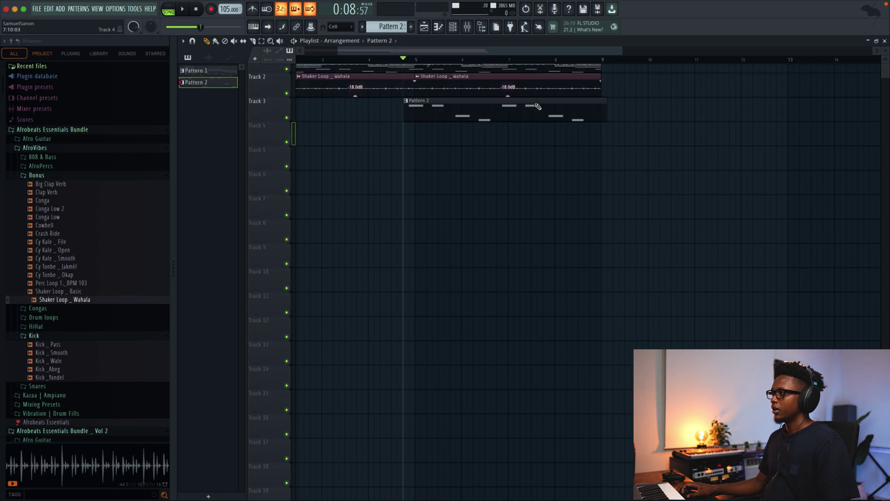
{"action": "left_click", "coordinate": [454, 29]}
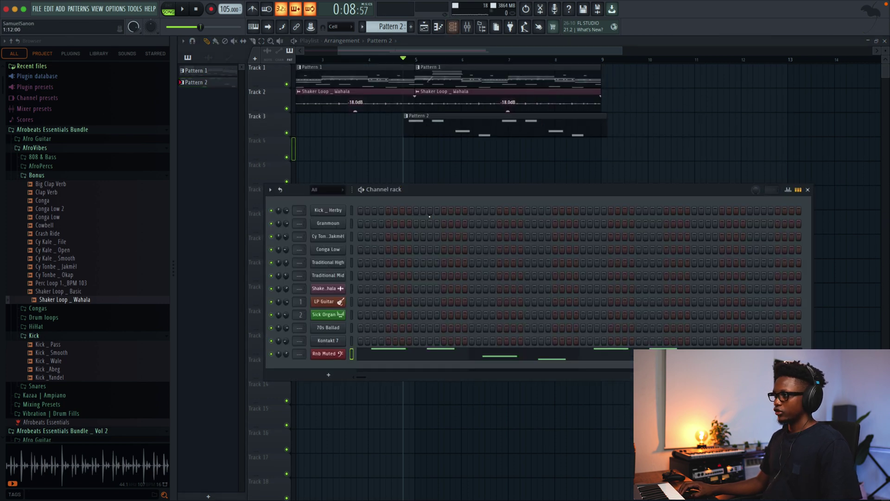
{"action": "left_click_drag", "start_coordinate": [371, 33], "coordinate": [382, 41]}
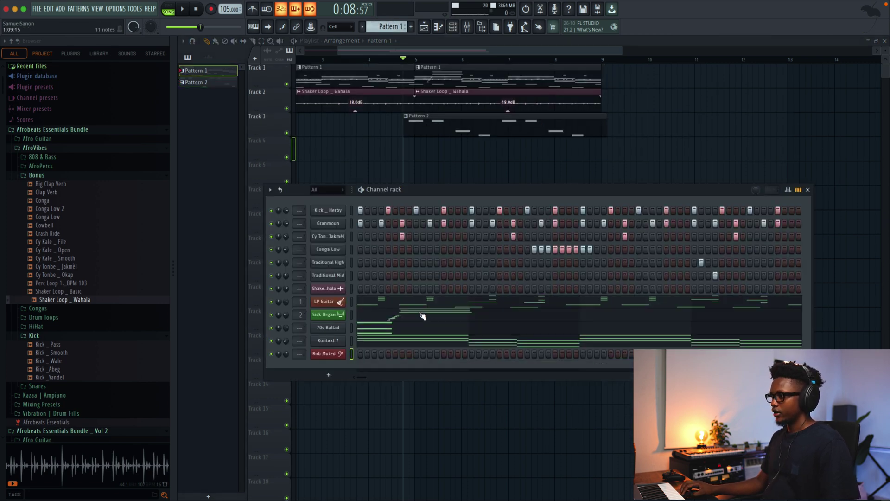
{"action": "left_click", "coordinate": [391, 308]}
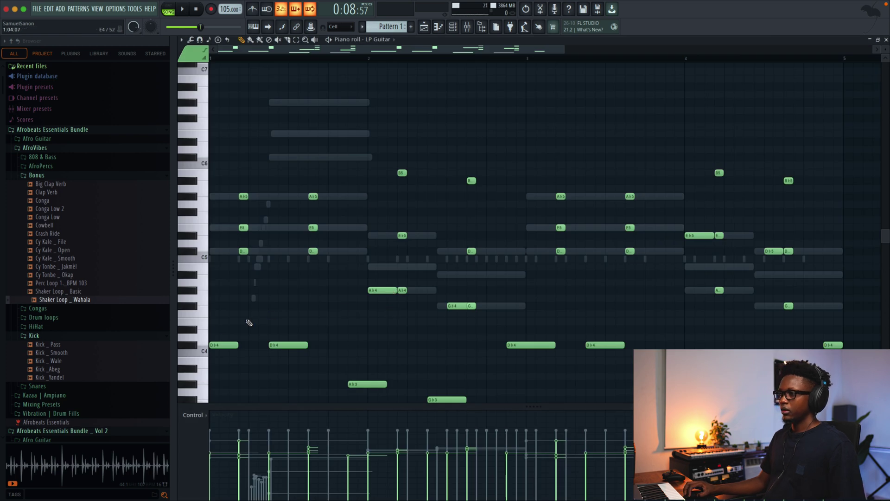
{"action": "left_click_drag", "start_coordinate": [199, 342], "coordinate": [255, 408]}
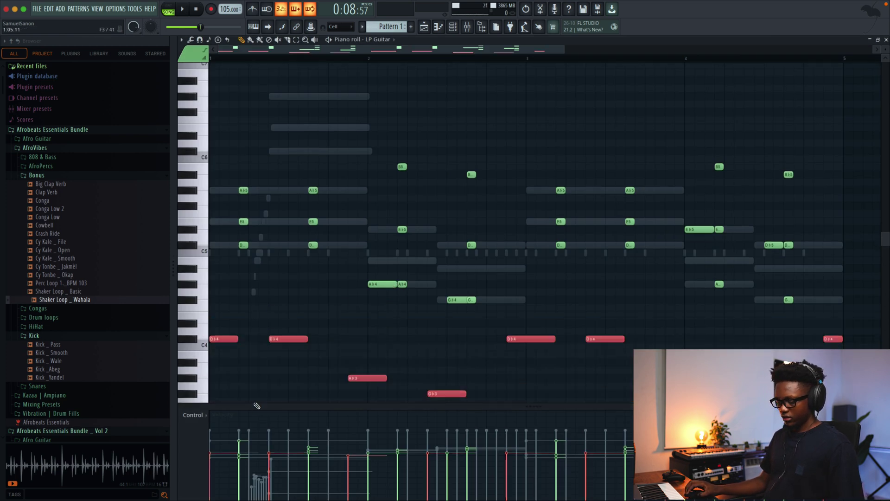
{"action": "key", "text": "F7"}
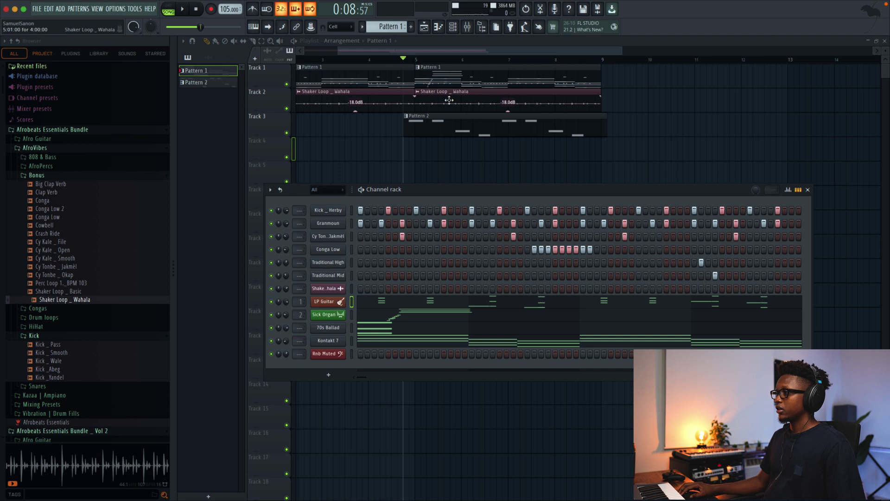
Paste them into LP Guitar in a new Pattern 3, place it on Track 4, and mute Track 3
{"action": "scroll", "coordinate": [448, 100], "scroll_direction": "up", "scroll_amount": 1}
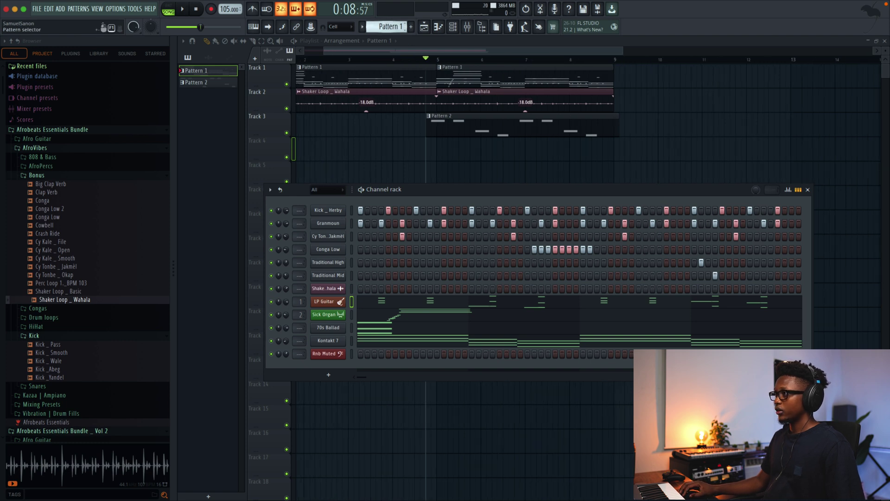
{"action": "key", "text": "KP_Add"}
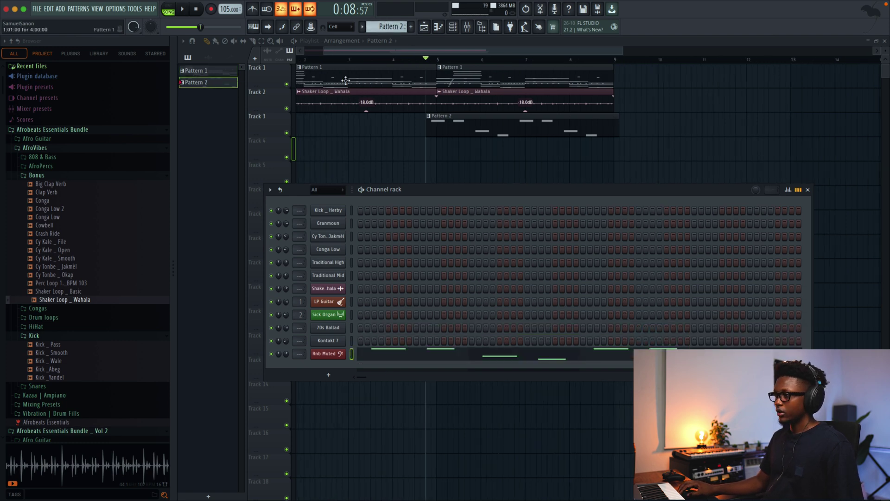
{"action": "key", "text": "KP_Add"}
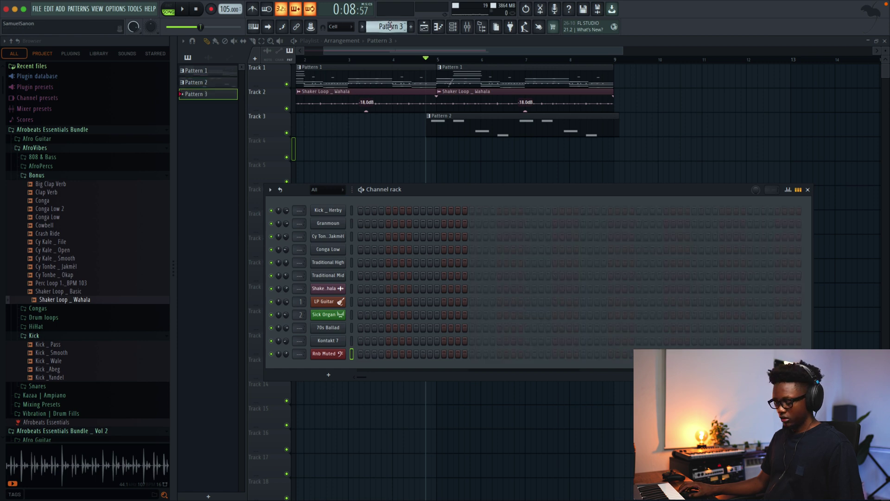
{"action": "key", "text": "ctrl+z"}
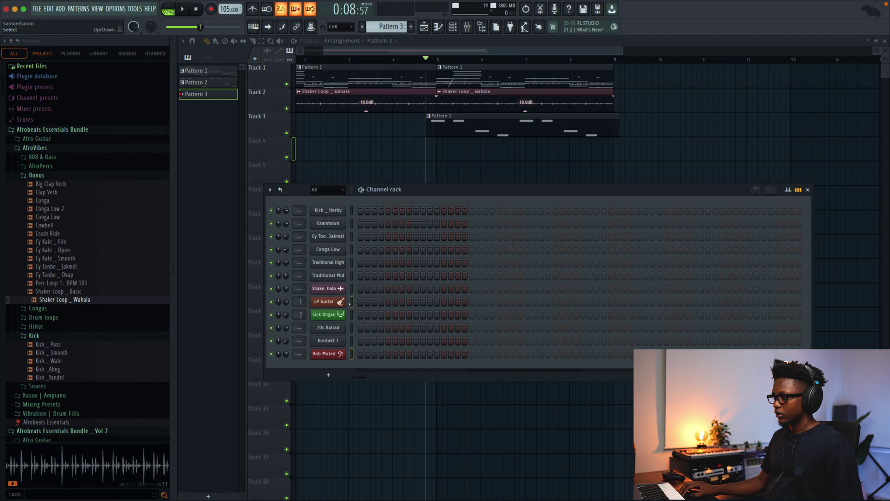
{"action": "key", "text": "ctrl+v"}
{"action": "left_click", "coordinate": [398, 159]}
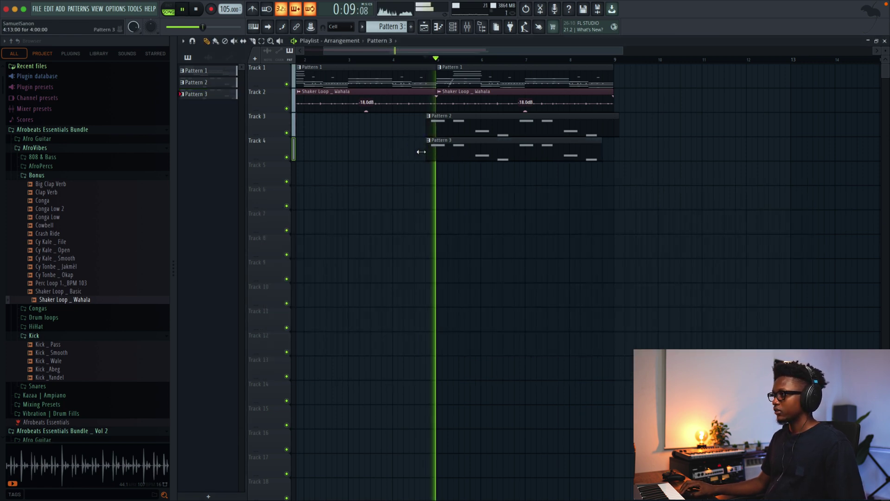
{"action": "left_click", "coordinate": [287, 133]}
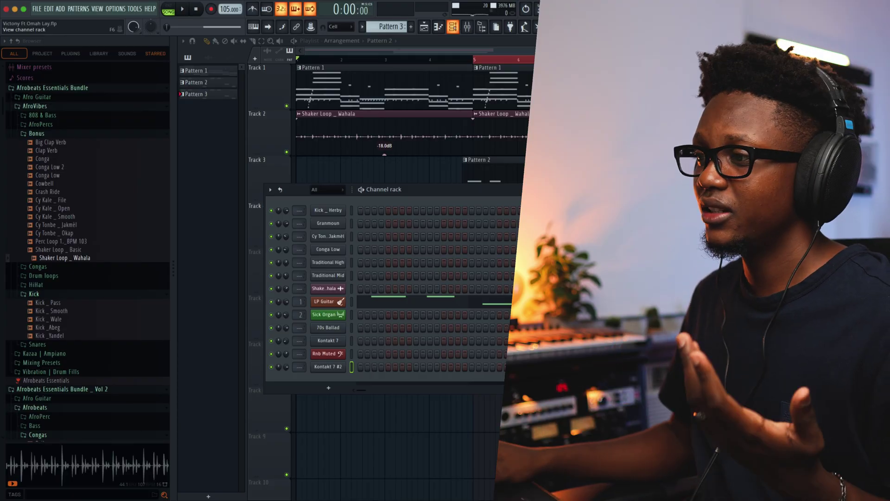
Open the Kontakt 7 #2 instrument and browse its presets for the human whistle
{"action": "left_click", "coordinate": [331, 366]}
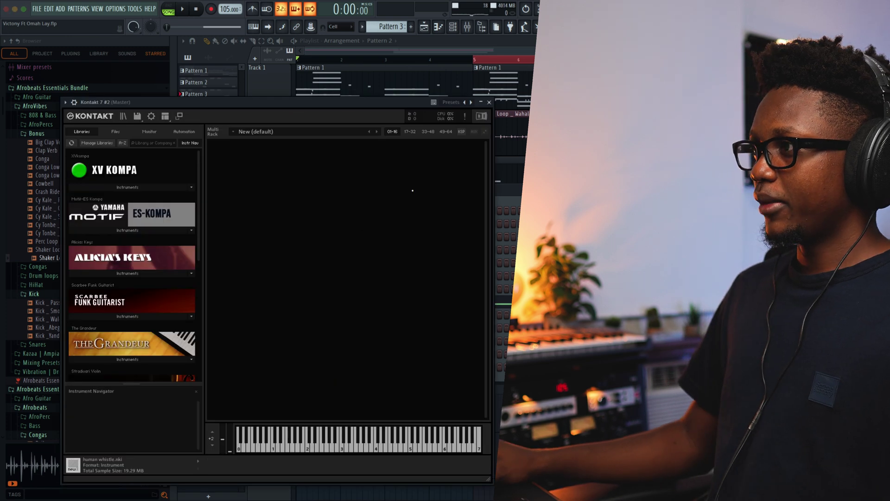
{"action": "left_click", "coordinate": [464, 102]}
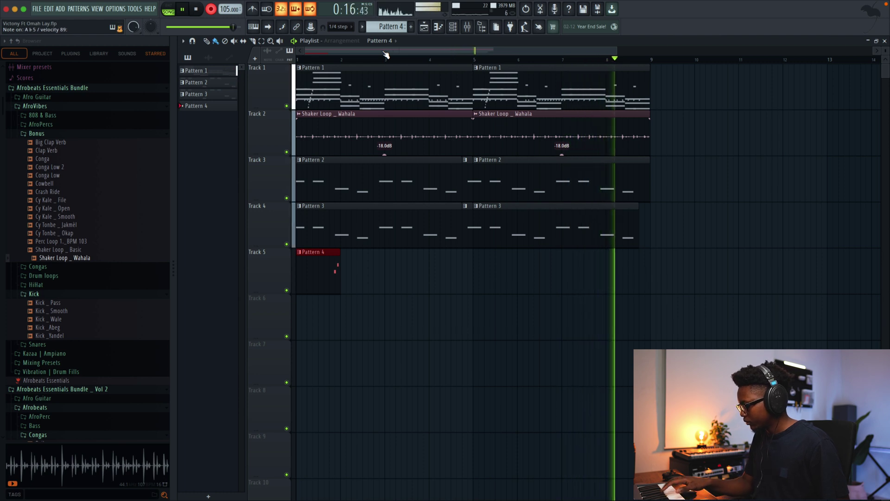
Stop recording and review the whistle take in Pattern 4's piano roll
{"action": "key", "text": "space"}
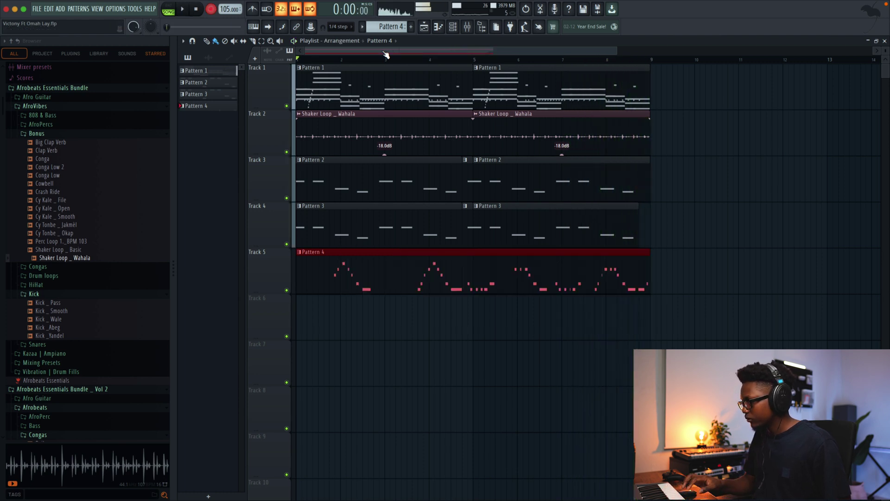
{"action": "key", "text": "space"}
{"action": "double_click", "coordinate": [424, 284]}
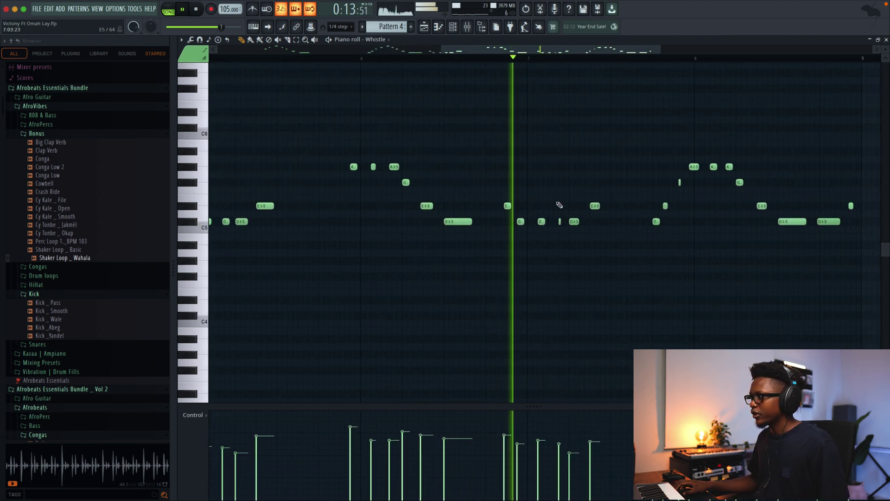
{"action": "left_click_drag", "start_coordinate": [654, 49], "coordinate": [816, 101]}
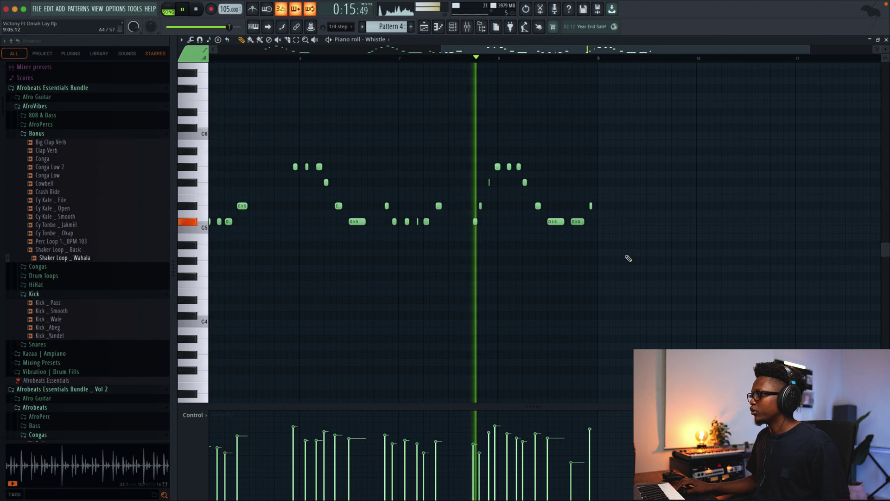
{"action": "key", "text": "space"}
Select the six notes of the second whistle phrase, then close the piano roll
{"action": "left_click_drag", "start_coordinate": [616, 255], "coordinate": [490, 166]}
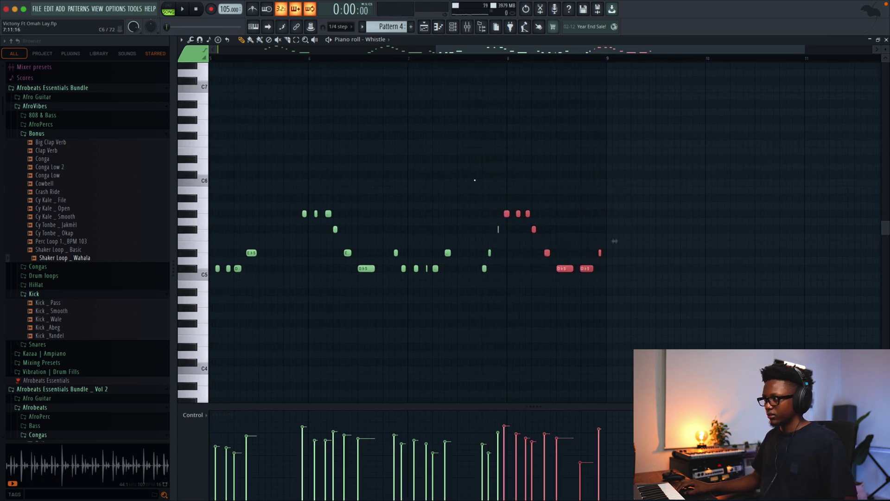
{"action": "left_click_drag", "start_coordinate": [564, 288], "coordinate": [499, 204]}
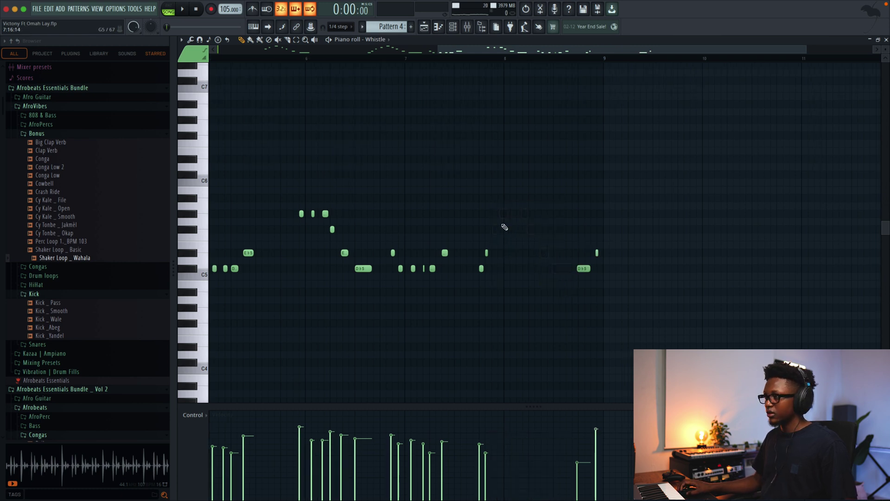
{"action": "scroll", "coordinate": [504, 227], "scroll_direction": "up", "scroll_amount": 3}
{"action": "scroll", "coordinate": [497, 233], "scroll_direction": "left", "scroll_amount": 2}
{"action": "left_click_drag", "start_coordinate": [403, 335], "coordinate": [336, 259]}
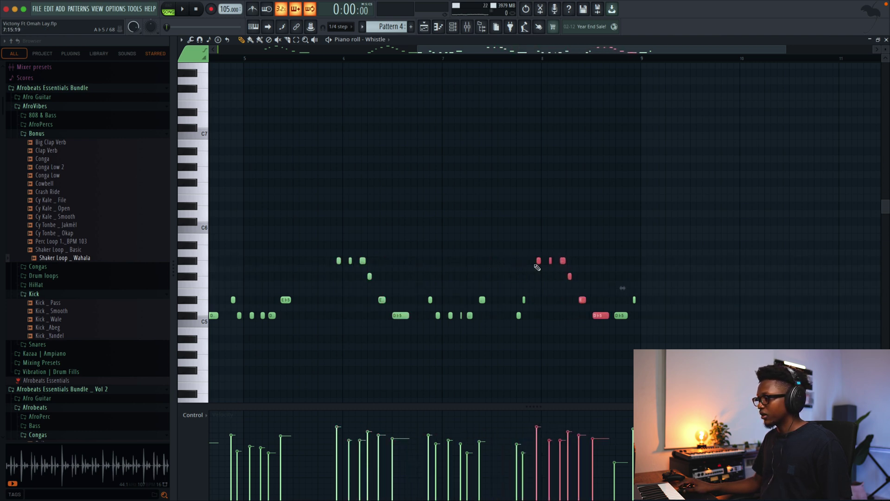
{"action": "left_click", "coordinate": [887, 40]}
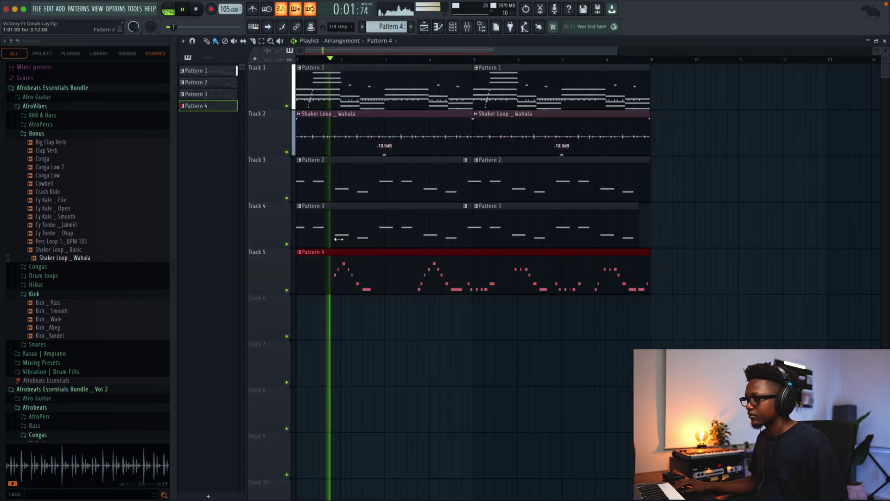
{"action": "key", "text": "F6"}
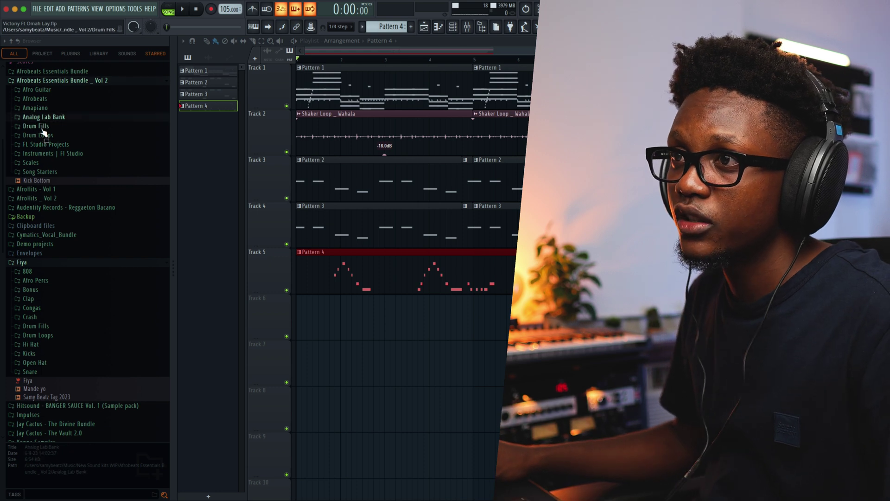
Place the Over drum fill from the Drum Fills folder on Track 6 starting at bar 5
{"action": "left_click", "coordinate": [37, 125]}
{"action": "left_click_drag", "start_coordinate": [38, 167], "coordinate": [348, 321]}
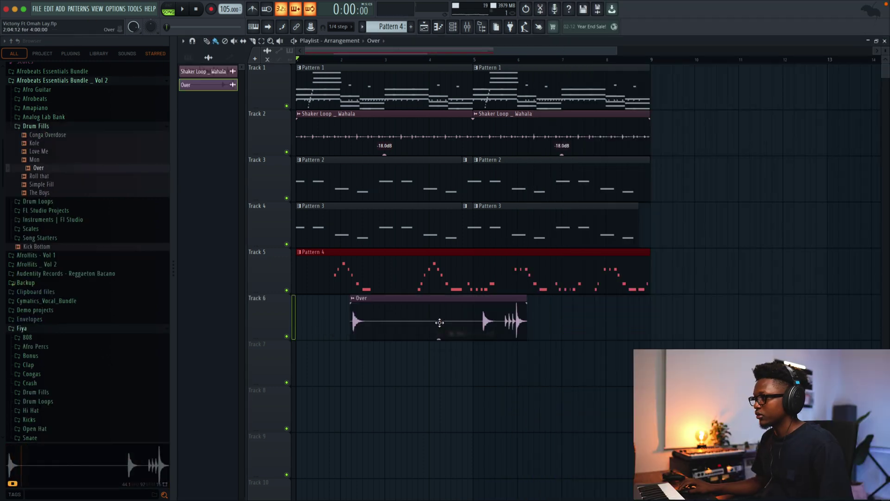
{"action": "left_click_drag", "start_coordinate": [441, 324], "coordinate": [623, 326]}
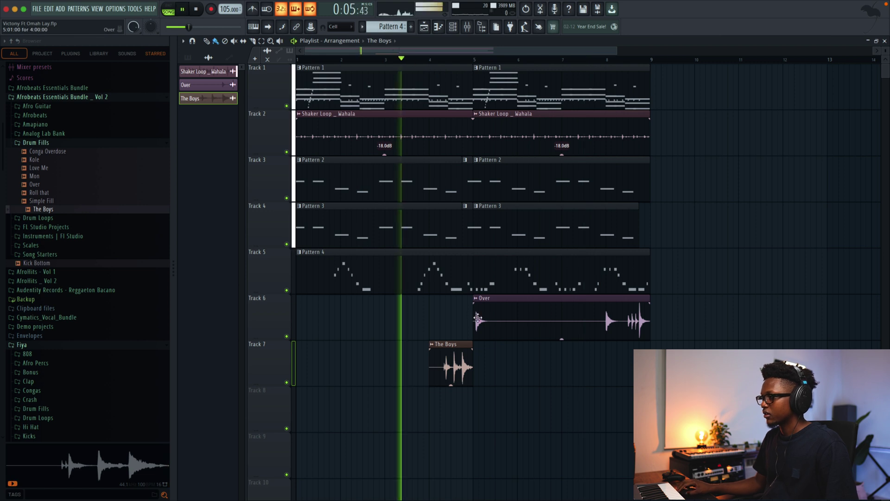
{"action": "scroll", "coordinate": [461, 367], "scroll_direction": "down", "scroll_amount": 3}
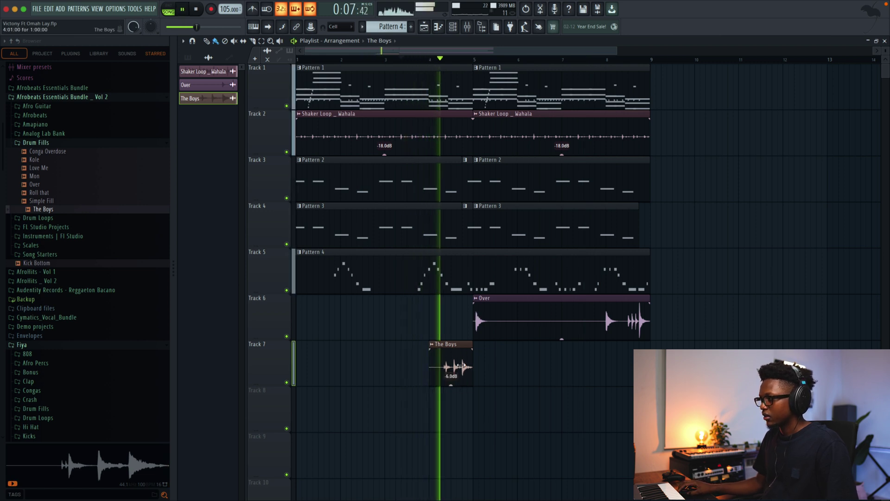
{"action": "scroll", "coordinate": [458, 377], "scroll_direction": "down", "scroll_amount": 1}
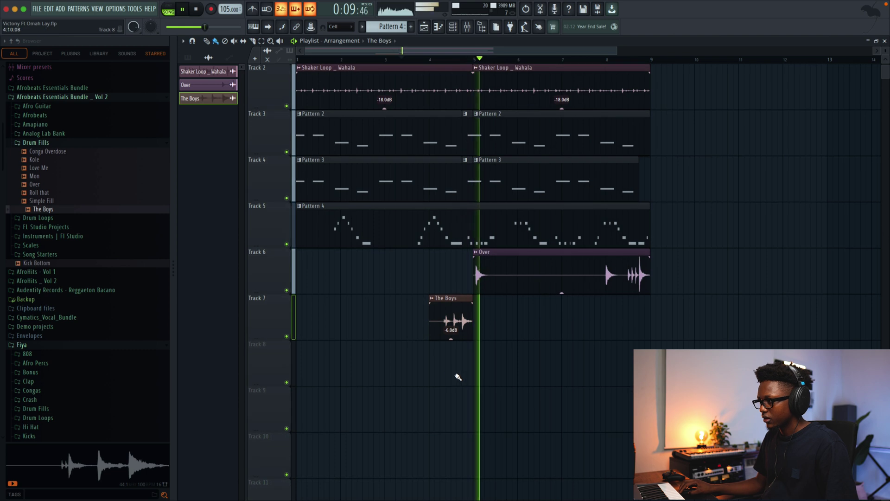
{"action": "scroll", "coordinate": [406, 290], "scroll_direction": "down", "scroll_amount": 3}
{"action": "scroll", "coordinate": [406, 290], "scroll_direction": "up", "scroll_amount": 4}
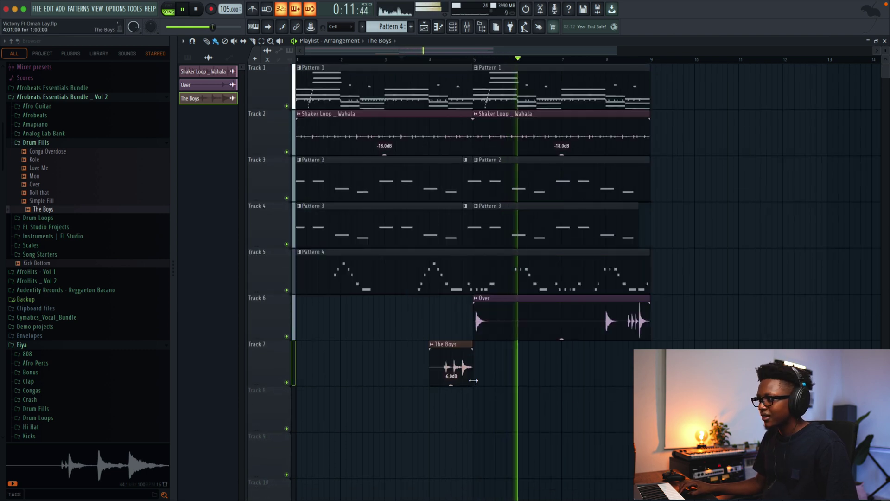
{"action": "key", "text": "space"}
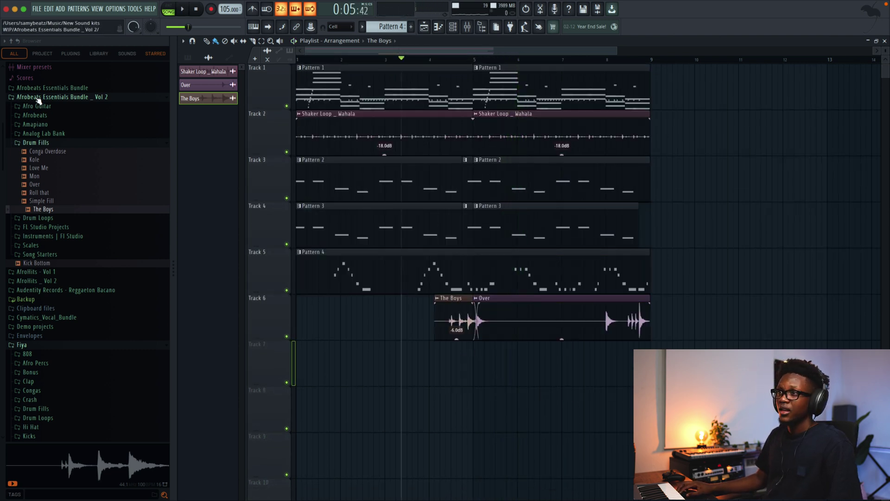
Add the Clap Verb sample to Track 8 at the start and lower its volume to -7.4dB
{"action": "left_click", "coordinate": [47, 88]}
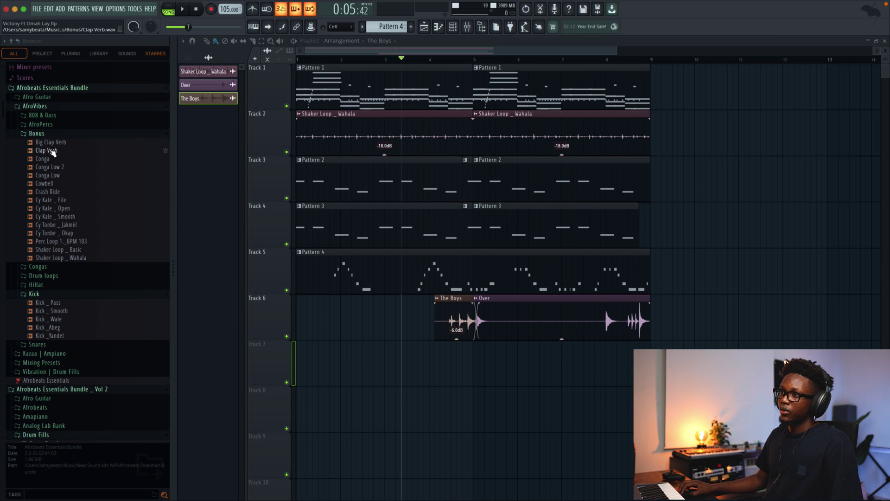
{"action": "left_click_drag", "start_coordinate": [89, 180], "coordinate": [319, 408]}
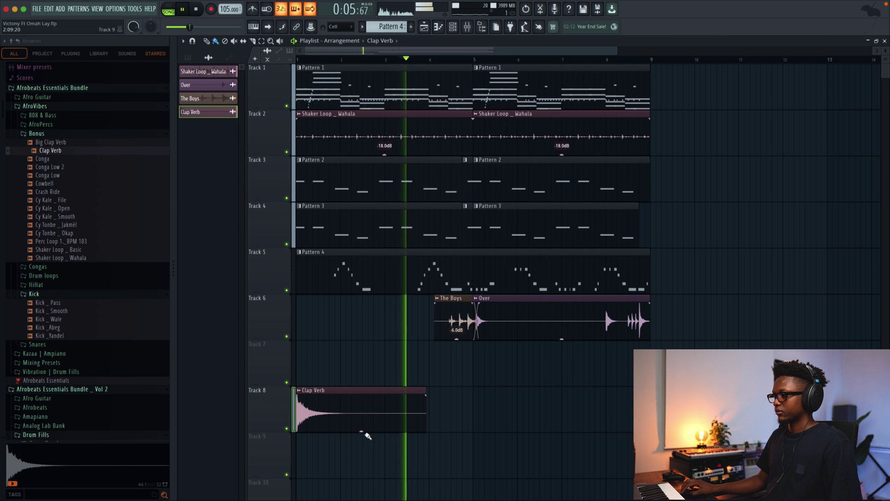
{"action": "left_click_drag", "start_coordinate": [362, 432], "coordinate": [362, 440]}
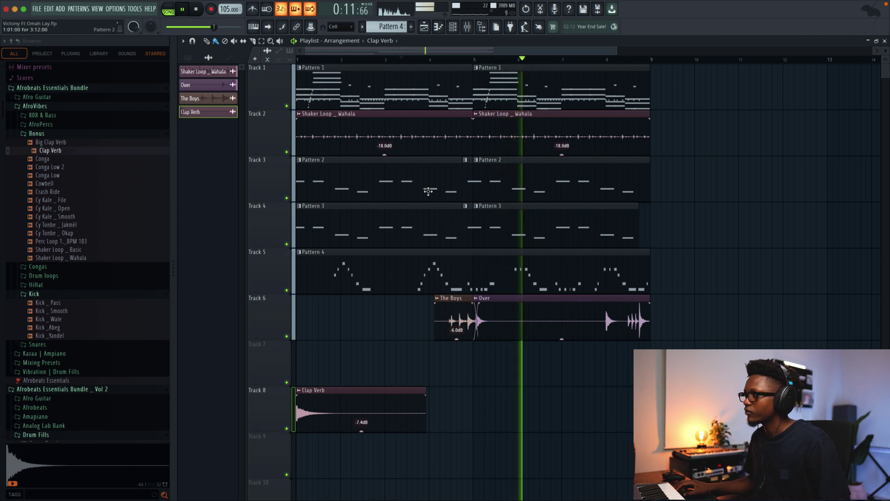
{"action": "scroll", "coordinate": [437, 80], "scroll_direction": "down", "scroll_amount": 2}
{"action": "key", "text": "space"}
Load L1+ Ultramaximizer Stereo through WaveShell1-VST 13.0 on the master's first slot and audition it
{"action": "key", "text": "F9"}
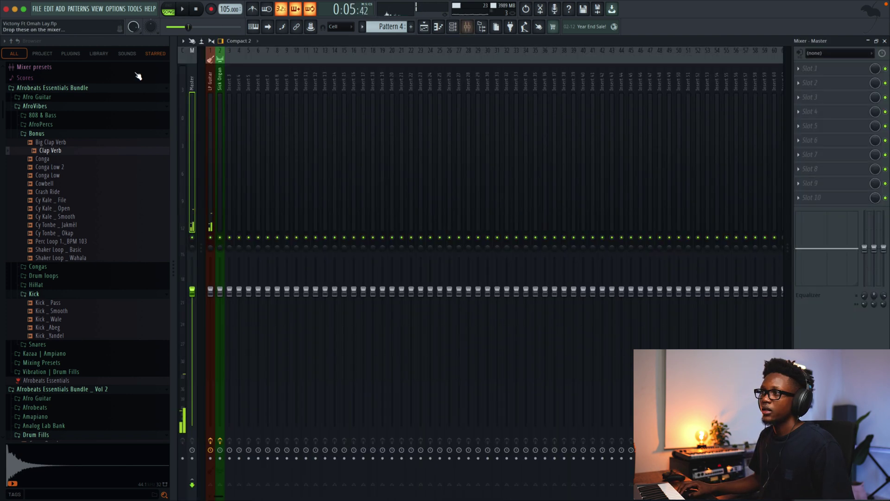
{"action": "left_click", "coordinate": [805, 76]}
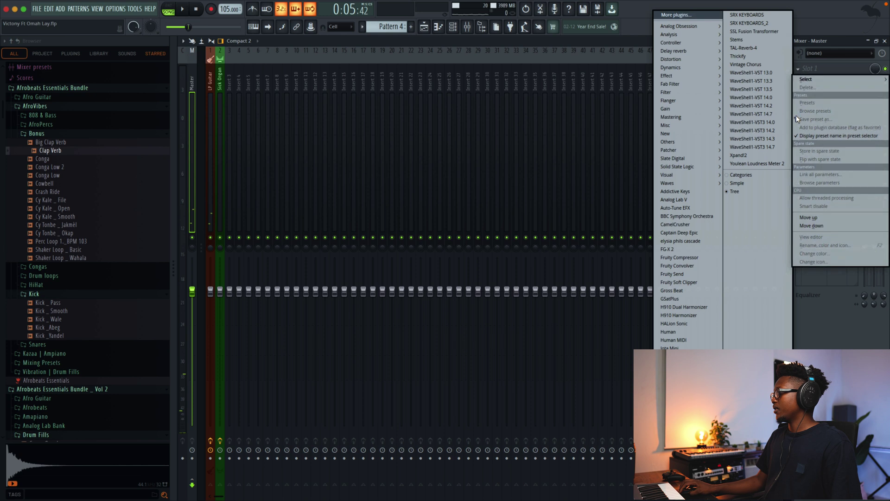
{"action": "left_click", "coordinate": [752, 72]}
{"action": "left_click", "coordinate": [375, 120]}
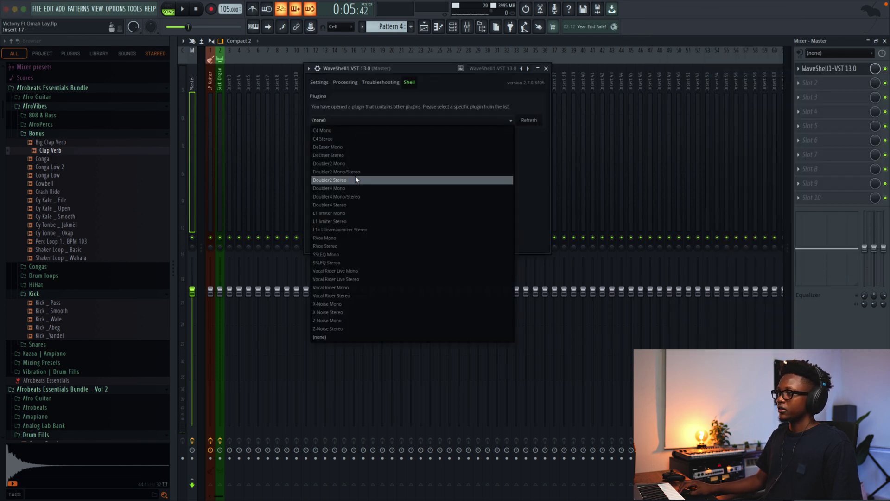
{"action": "left_click", "coordinate": [359, 230]}
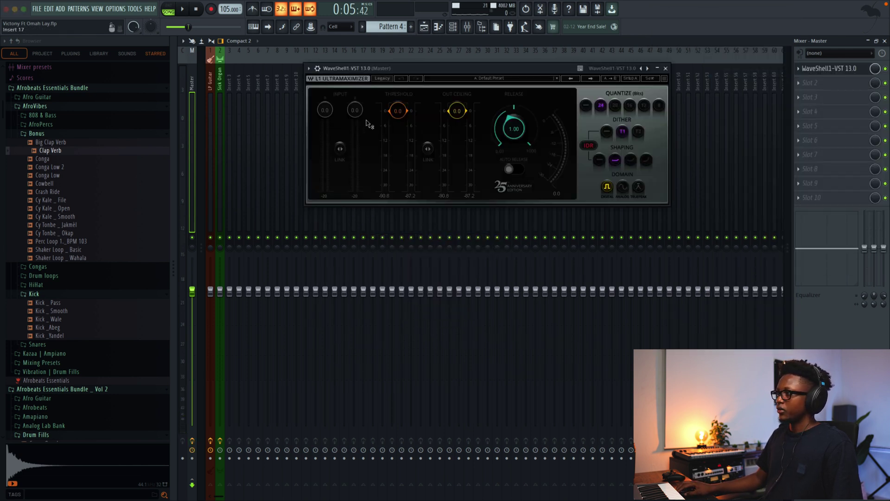
{"action": "key", "text": "space"}
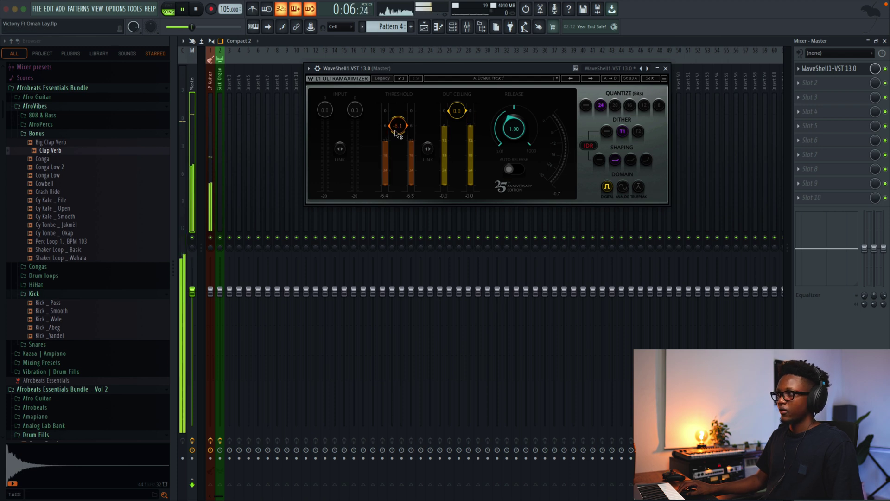
{"action": "left_click", "coordinate": [666, 68]}
{"action": "left_click", "coordinate": [424, 26]}
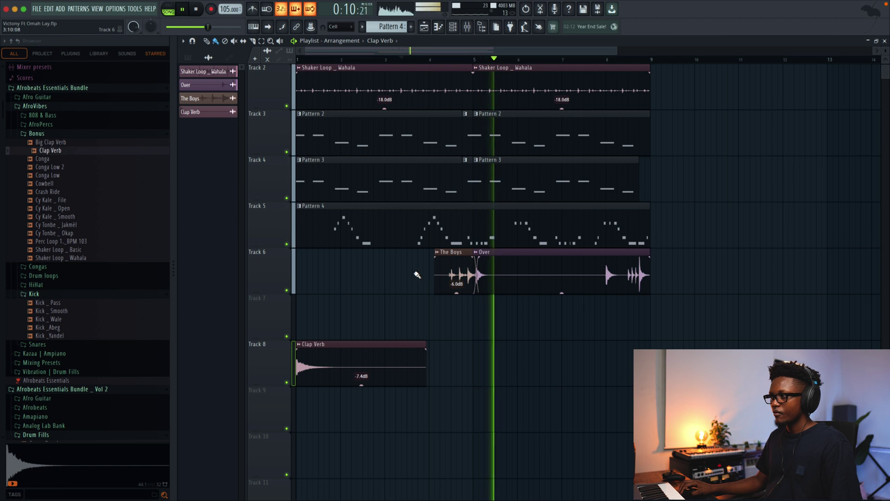
Check The Boys channel settings, then set the channel rack filter to Unsorted
{"action": "double_click", "coordinate": [441, 269]}
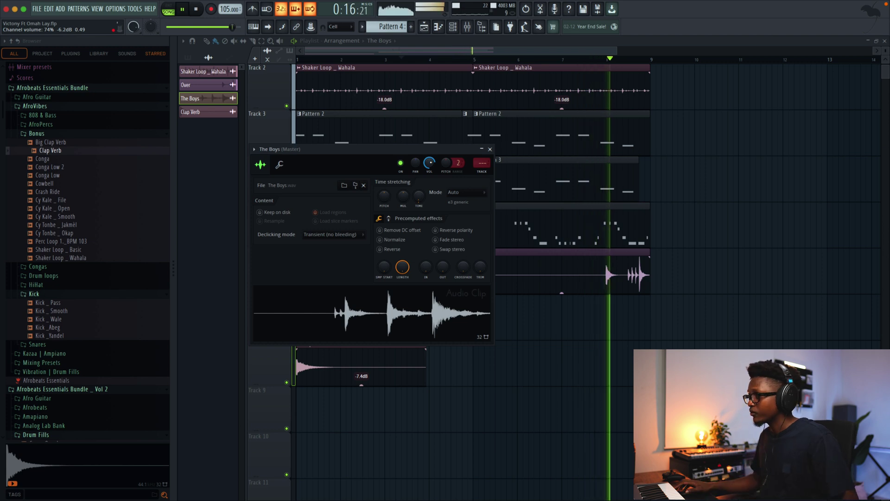
{"action": "left_click", "coordinate": [458, 51]}
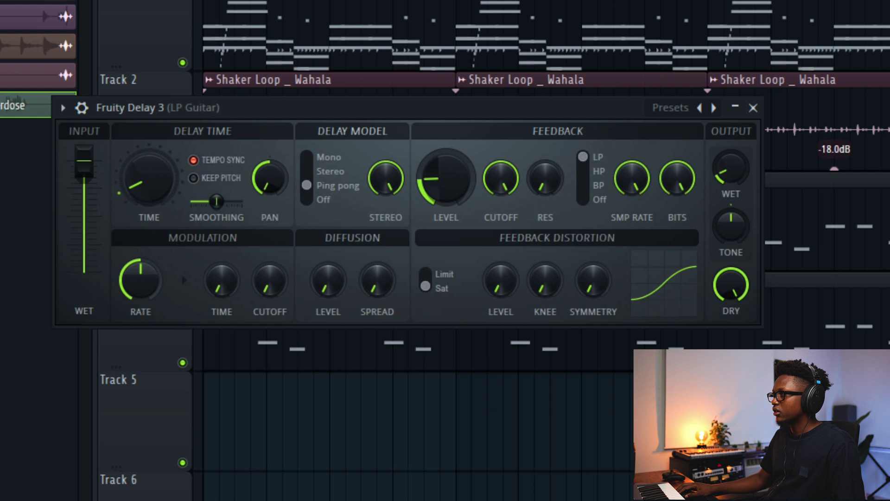
{"action": "key", "text": "F6"}
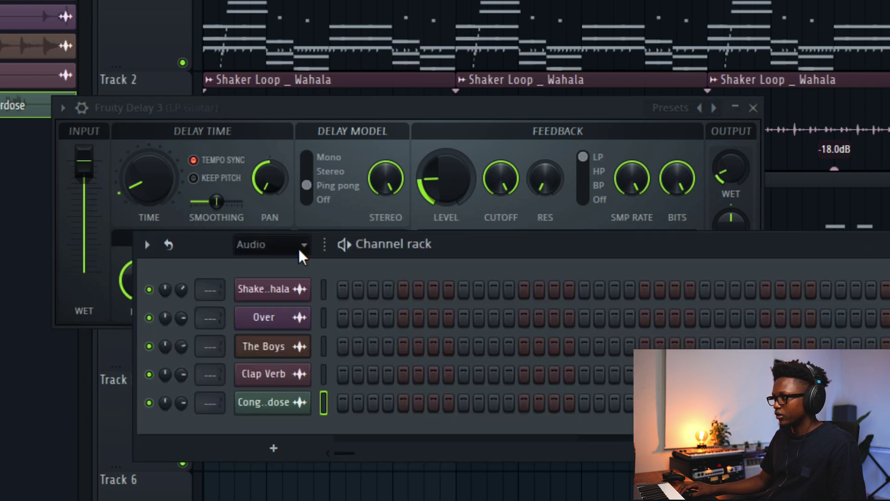
{"action": "left_click", "coordinate": [299, 250]}
{"action": "left_click", "coordinate": [290, 311]}
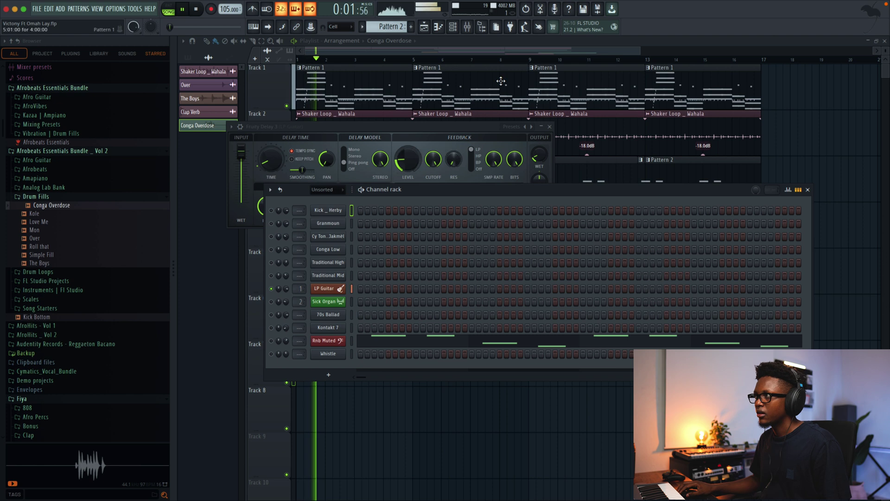
Review the Fruity Delay 3 on the LP Guitar mixer insert
{"action": "left_click", "coordinate": [467, 27]}
{"action": "key", "text": "space"}
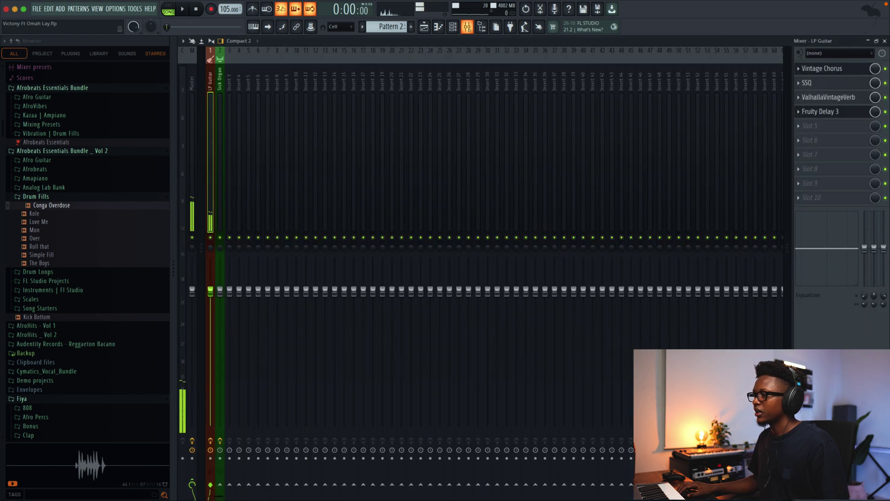
{"action": "left_click", "coordinate": [840, 112]}
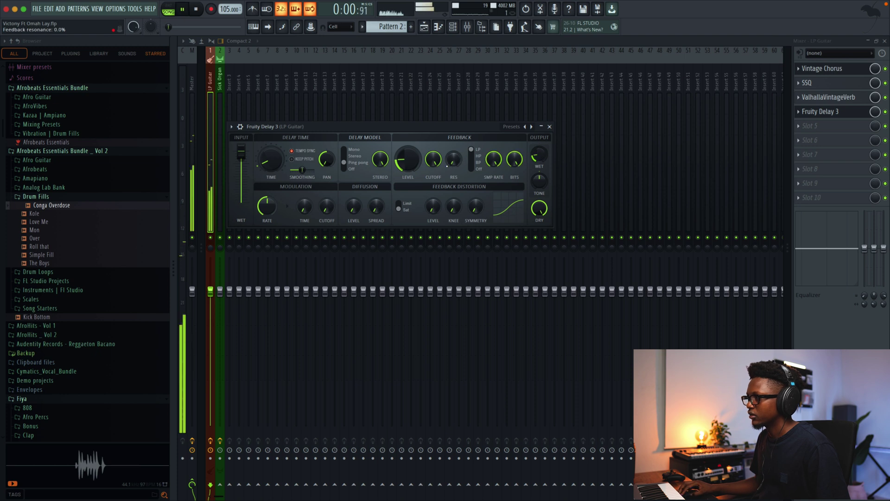
{"action": "left_click", "coordinate": [550, 126]}
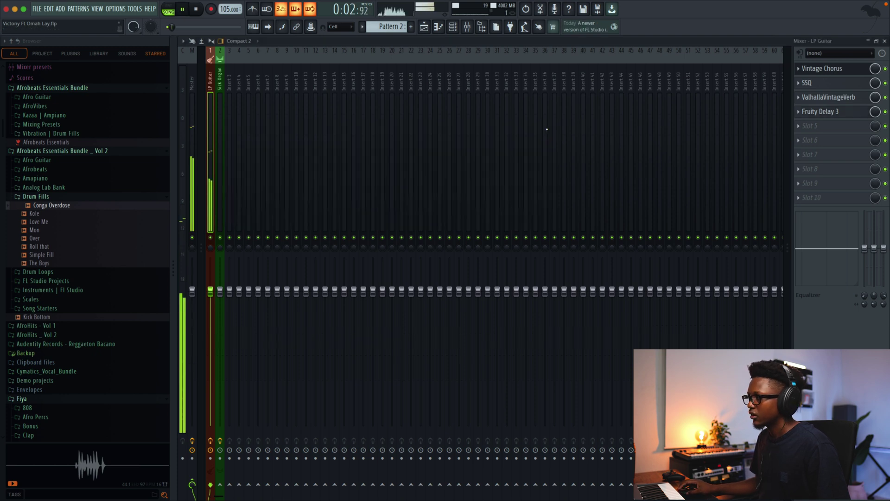